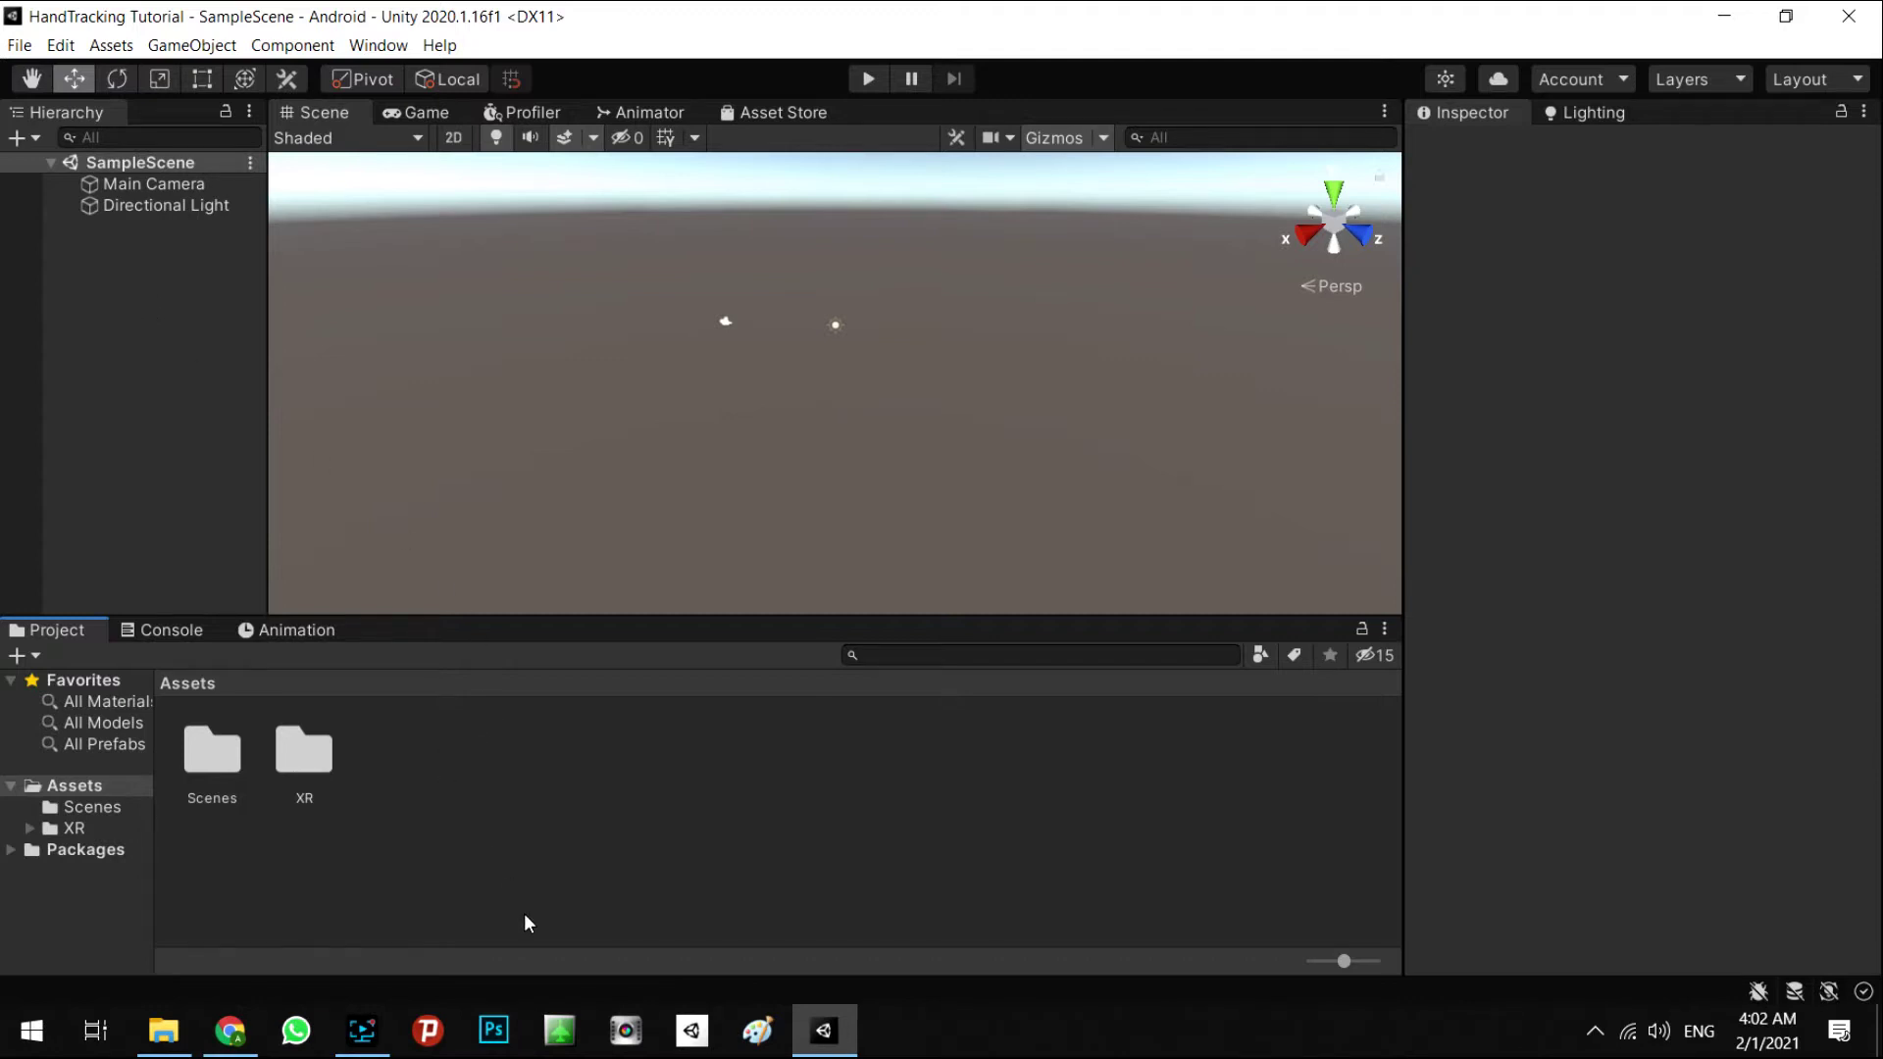
Switch from Unity to the browser showing the signed-in ManoMotion dashboard.
click(235, 1029)
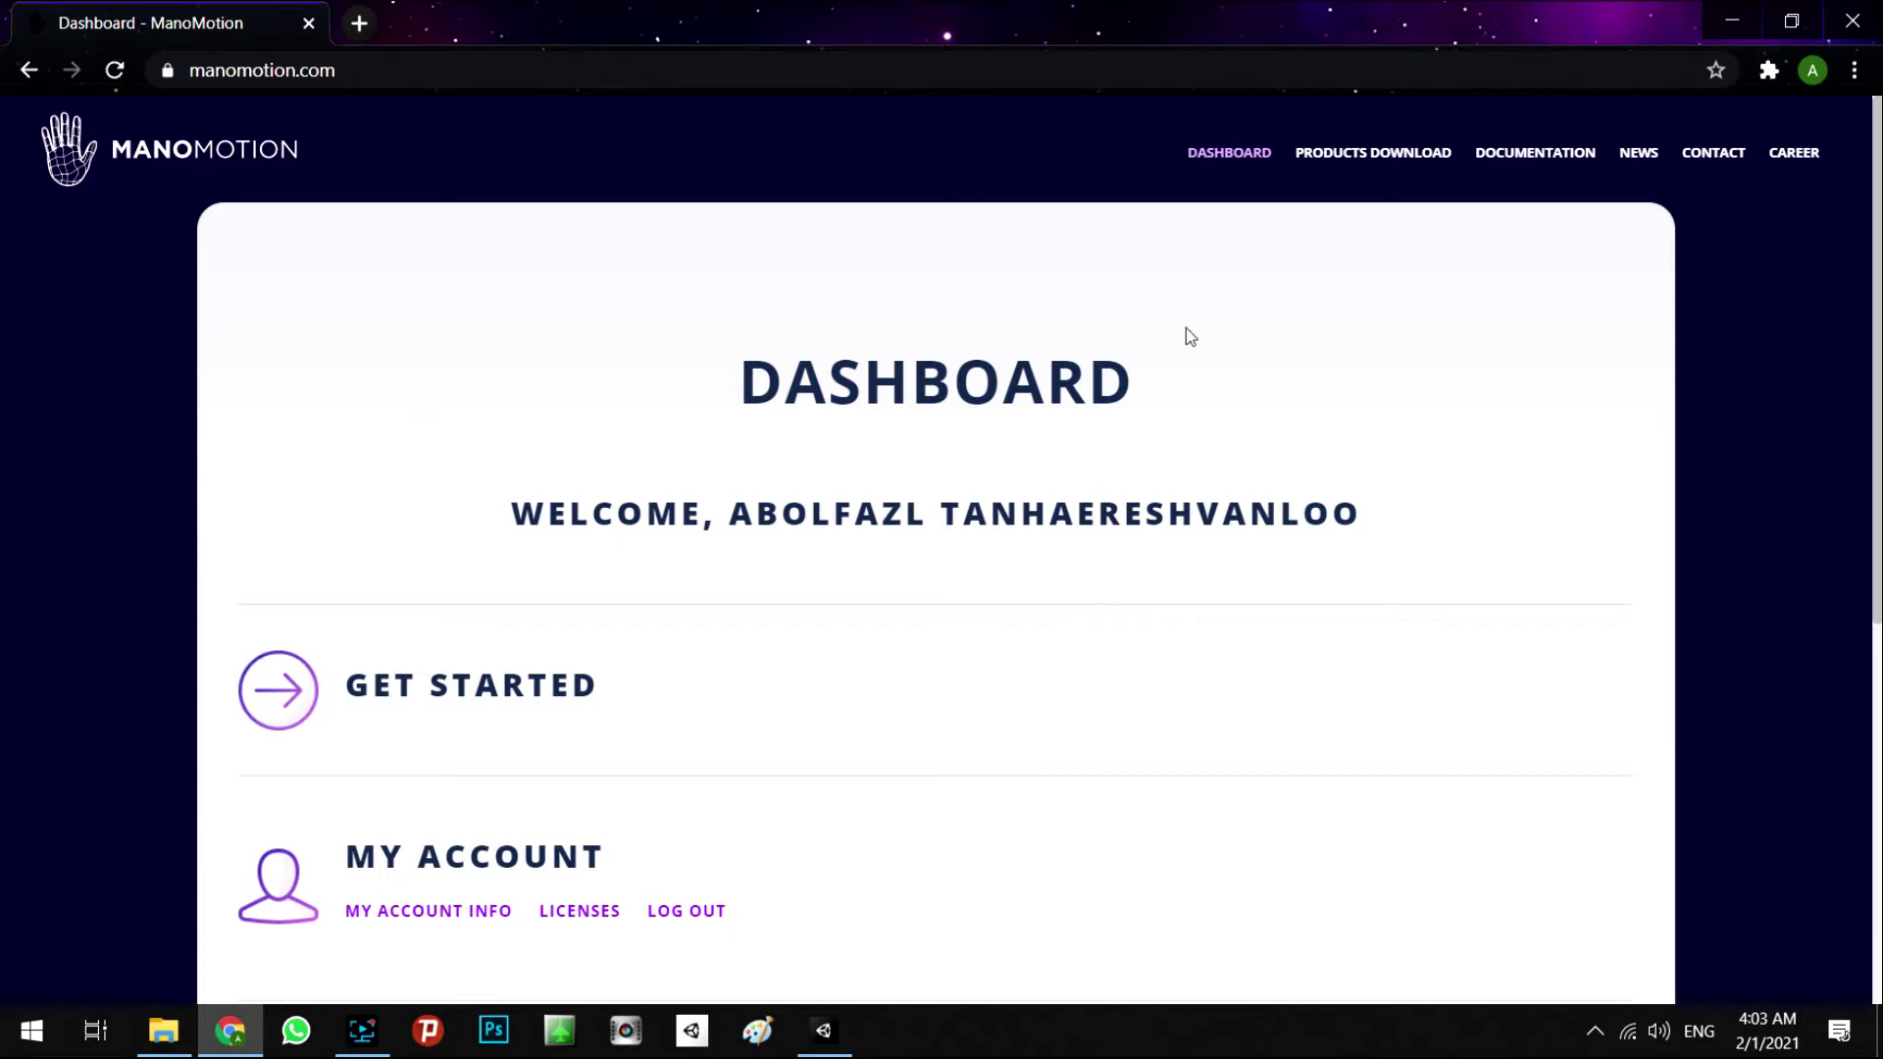
Open Products Download and browse the Community Edition, Pro and Custom Solution SDK cards.
click(1358, 160)
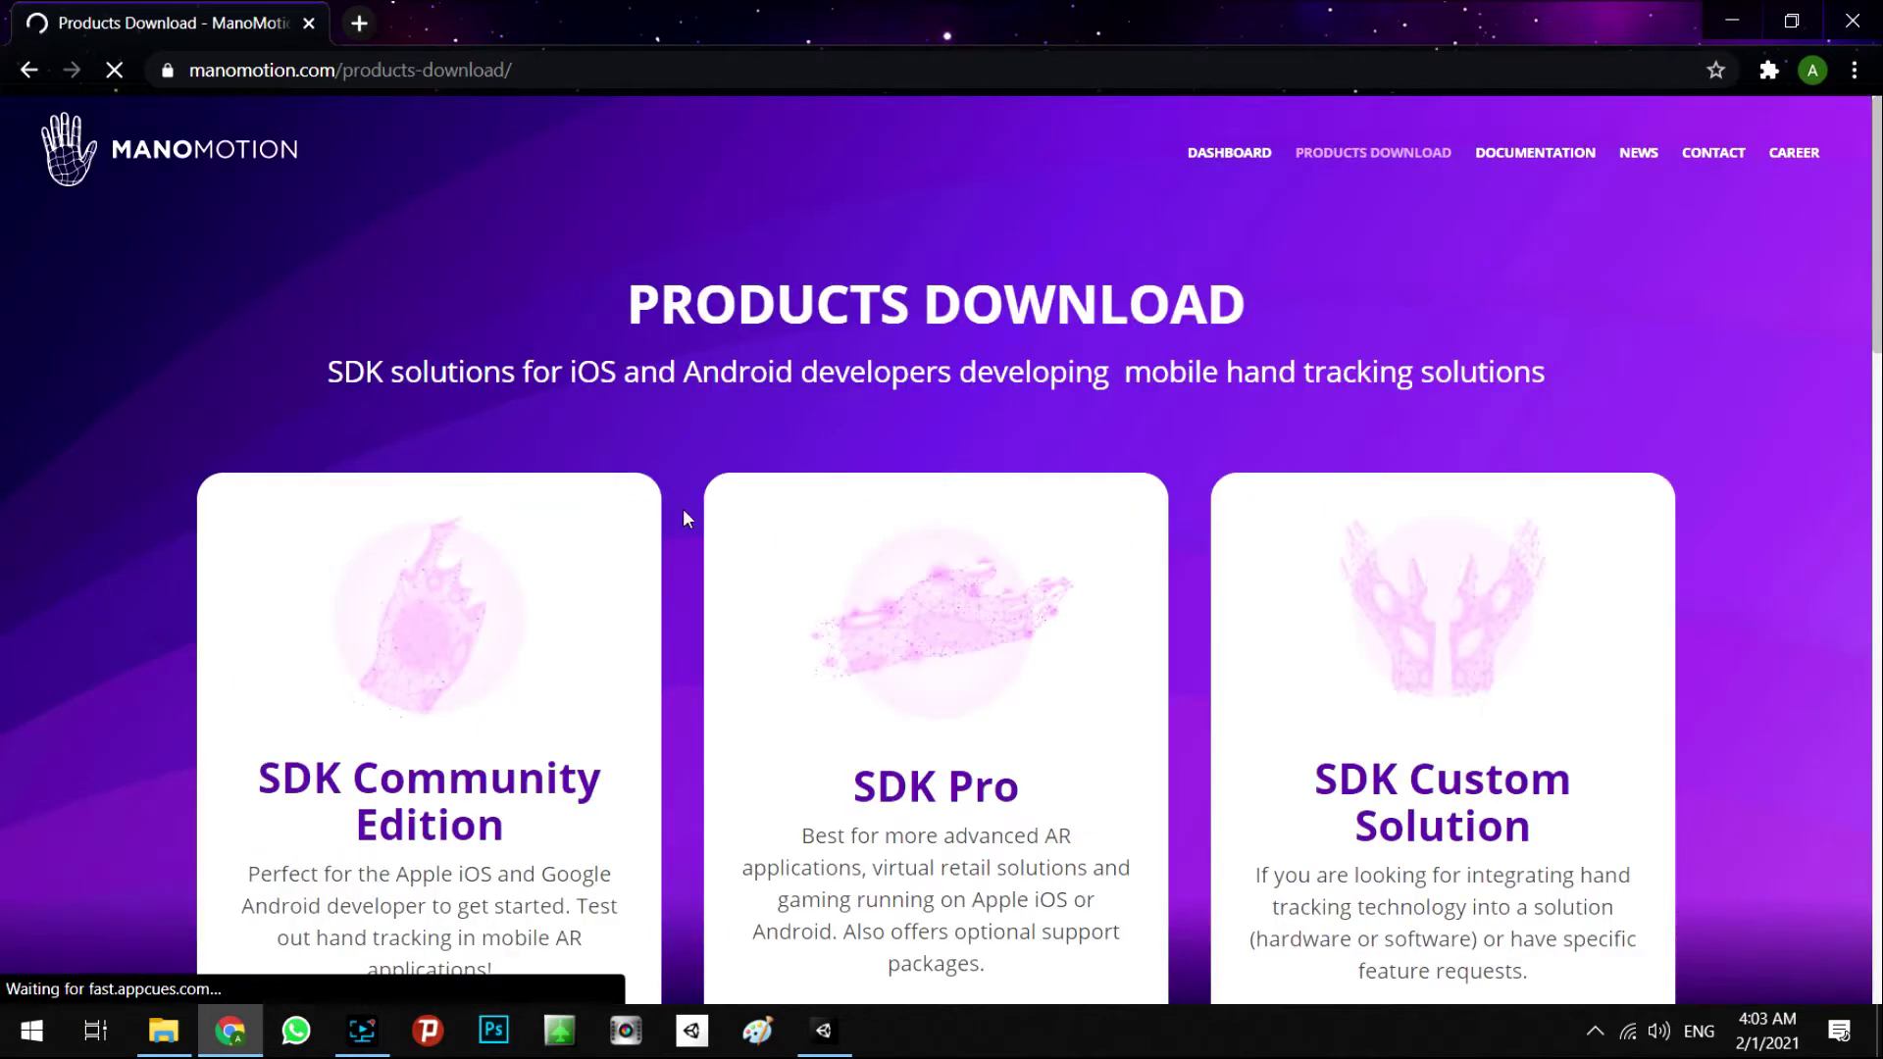
scroll(675, 519, down, 5)
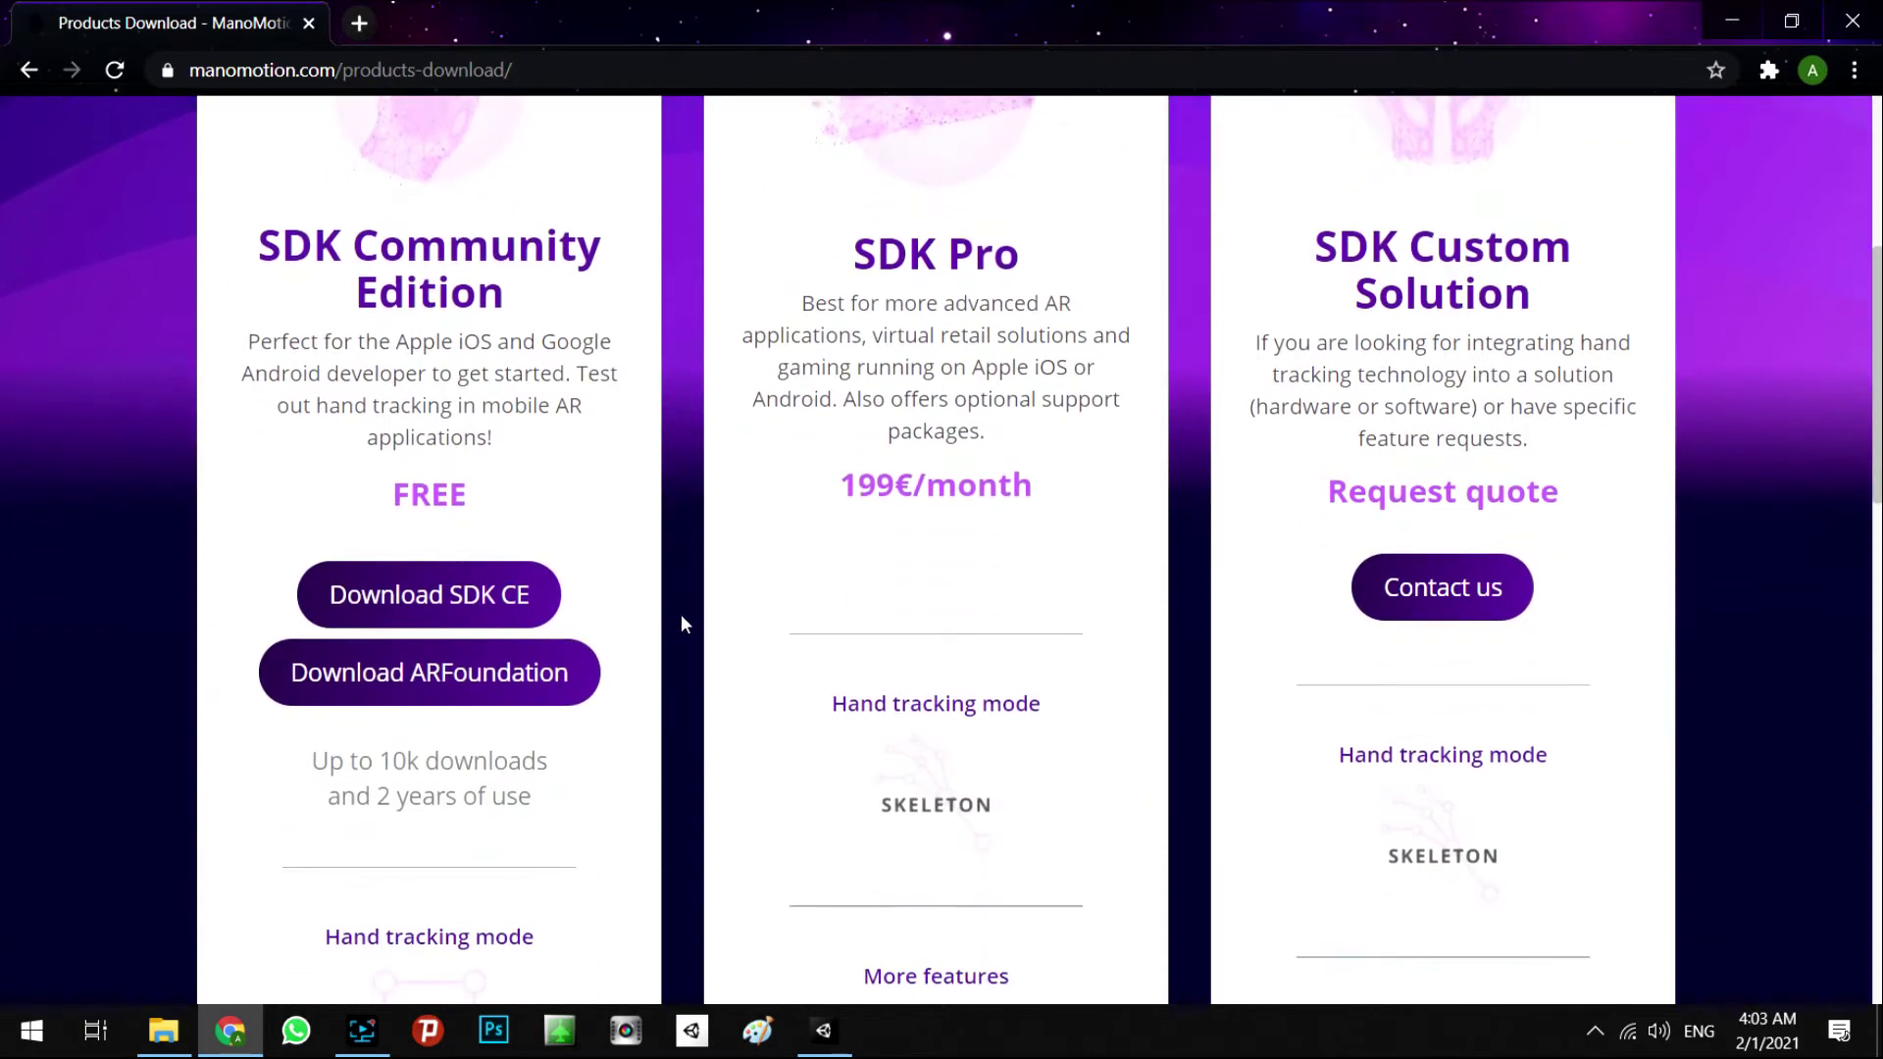
scroll(1500, 334, up, 3)
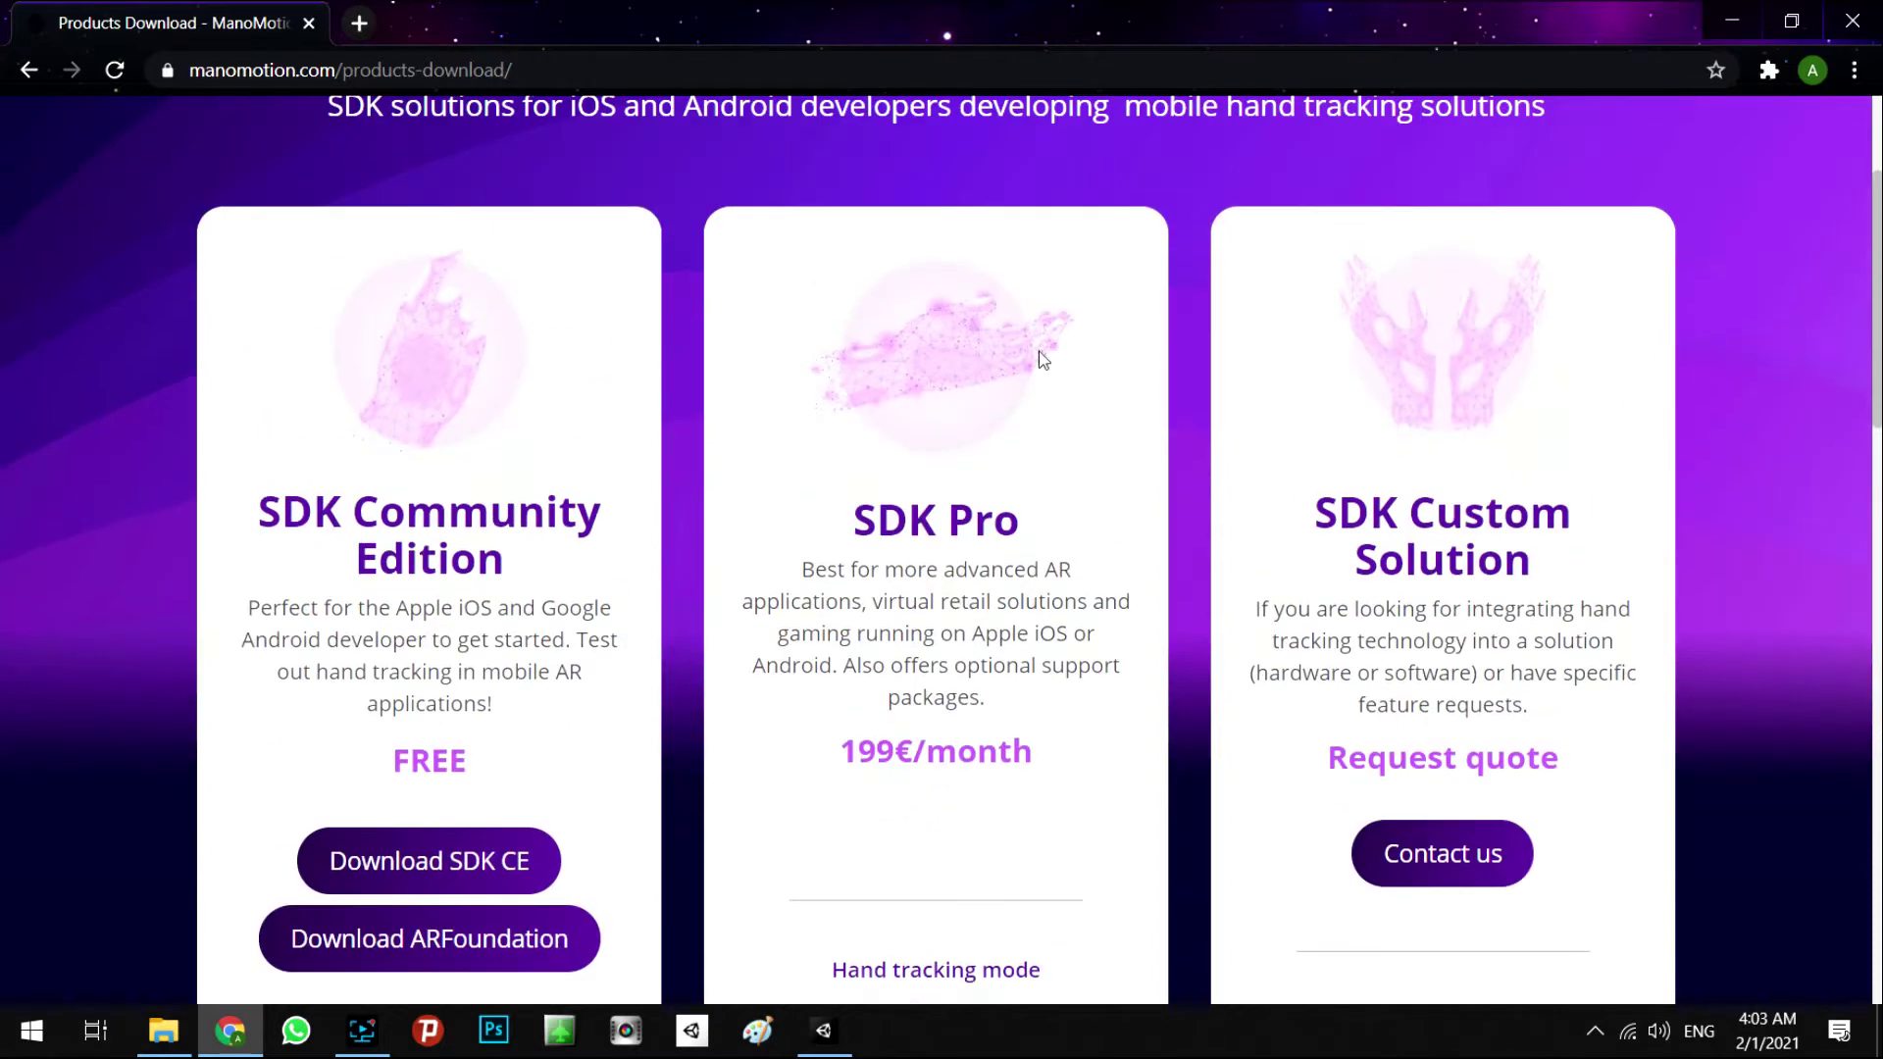
scroll(1042, 359, down, 1)
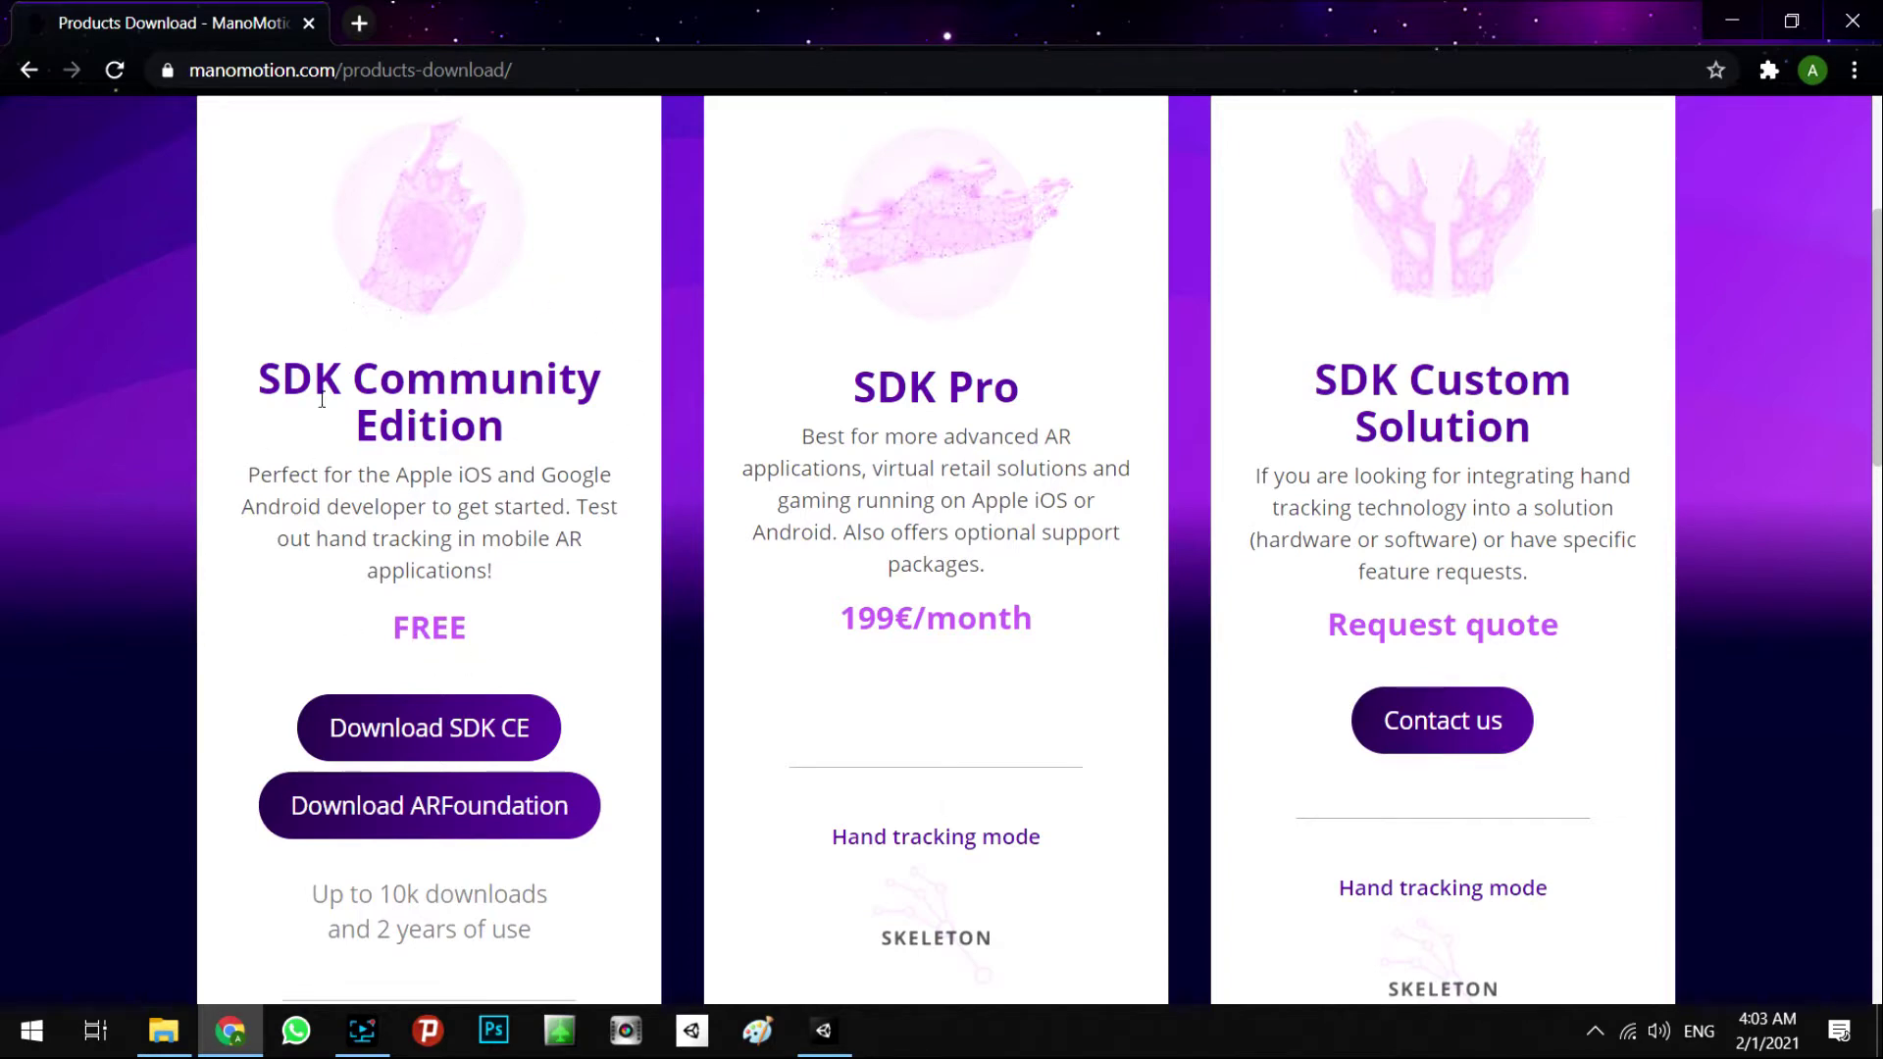
scroll(536, 477, down, 3)
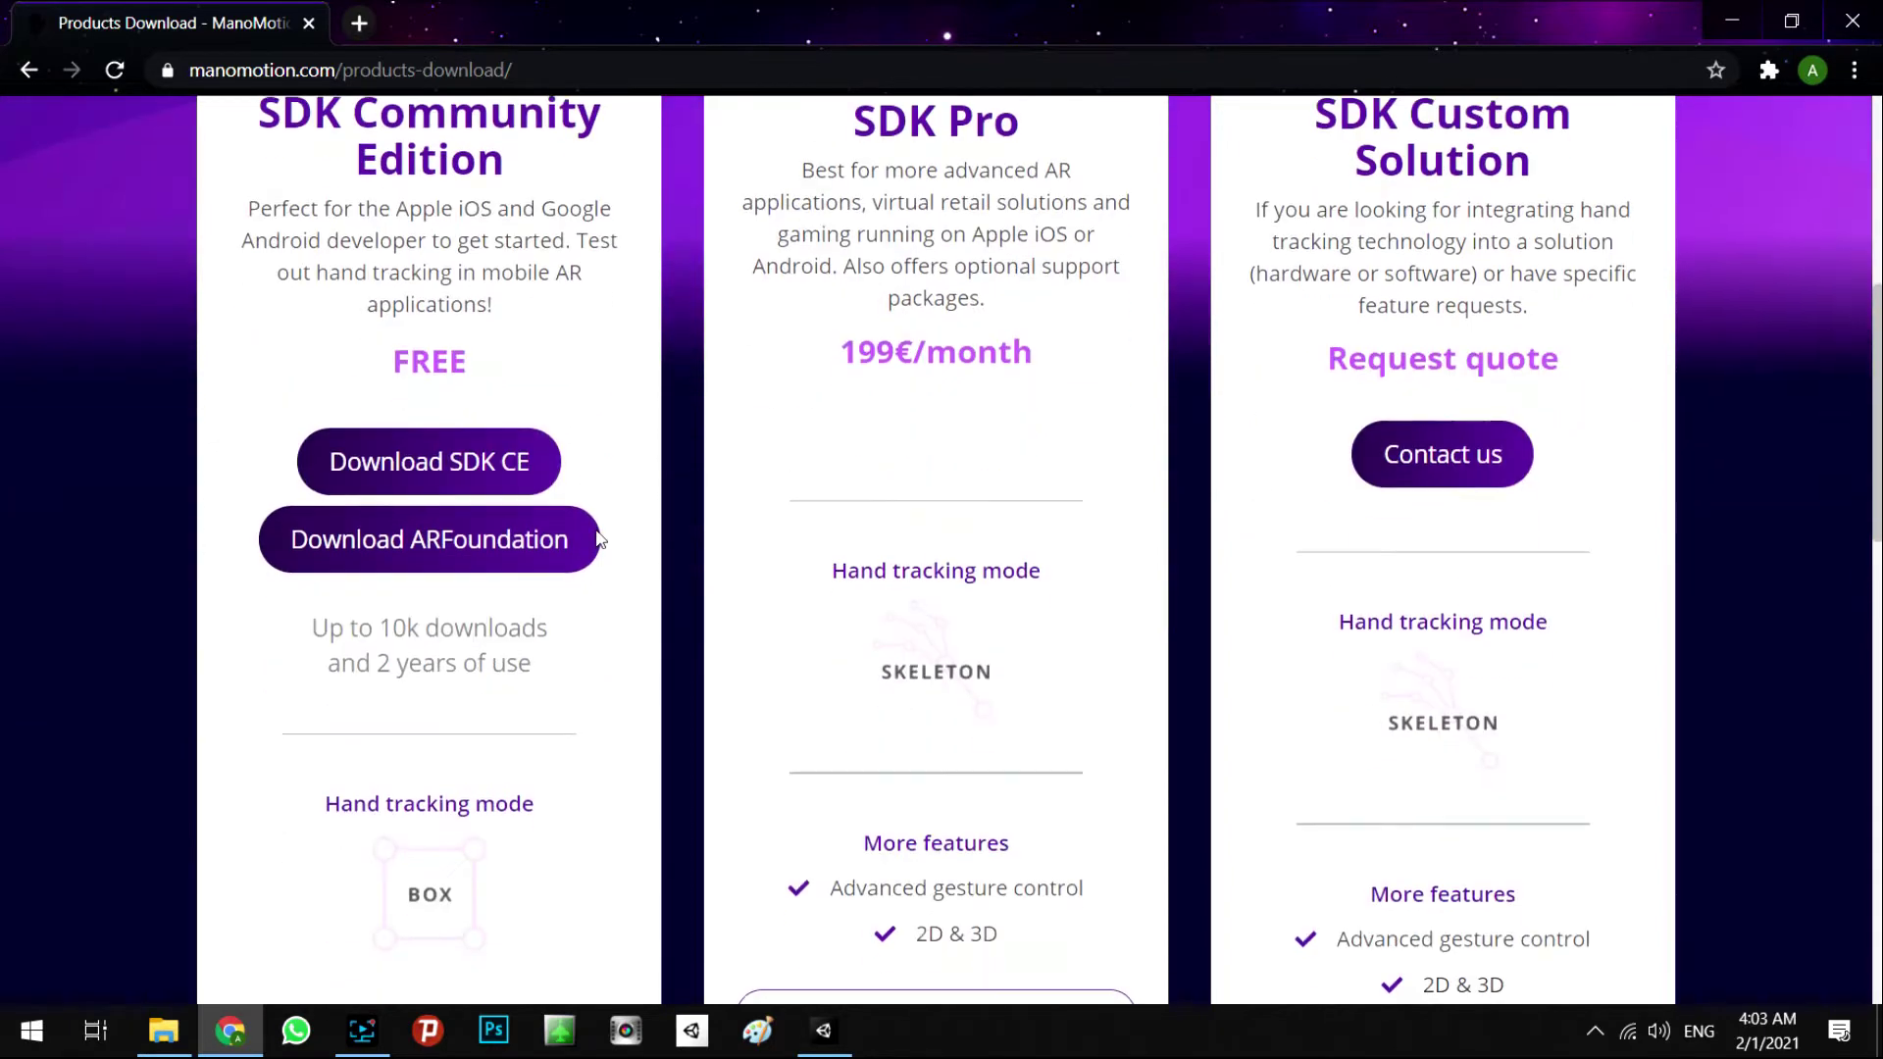
scroll(614, 542, down, 1)
scroll(624, 559, up, 4)
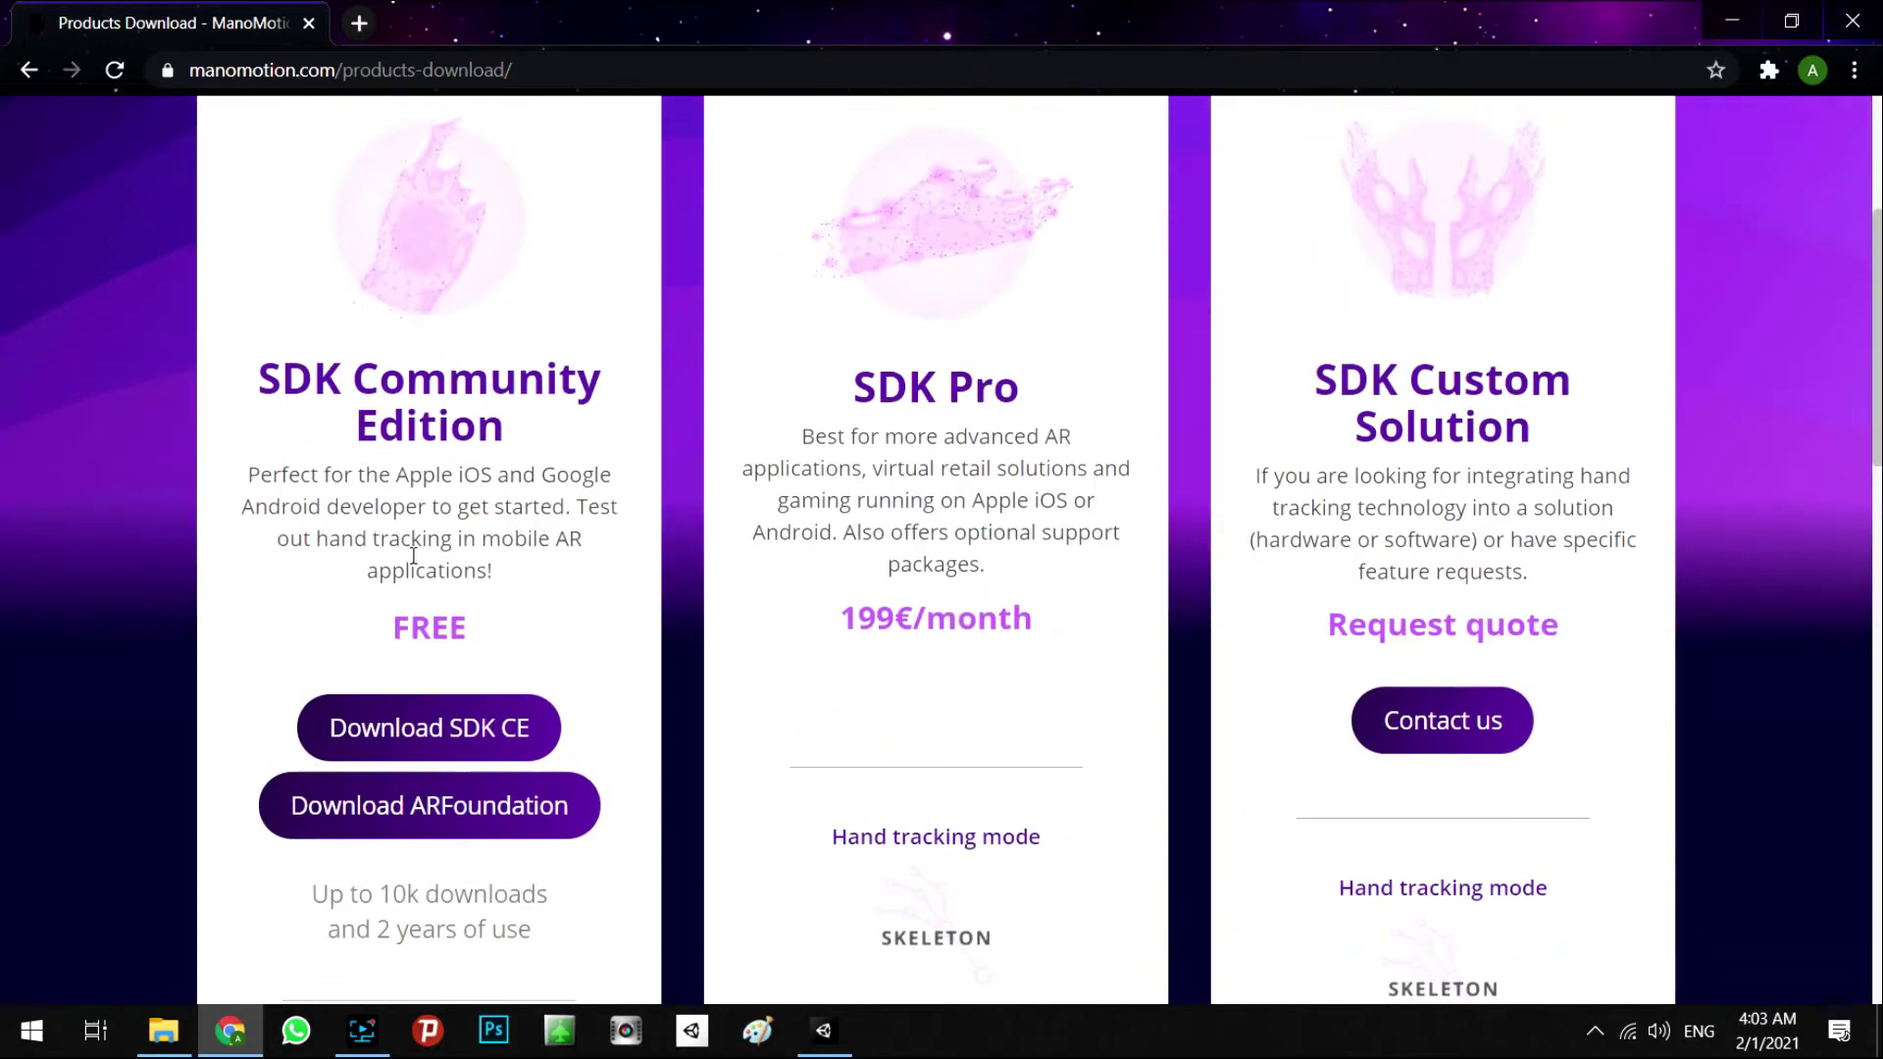
scroll(609, 655, down, 5)
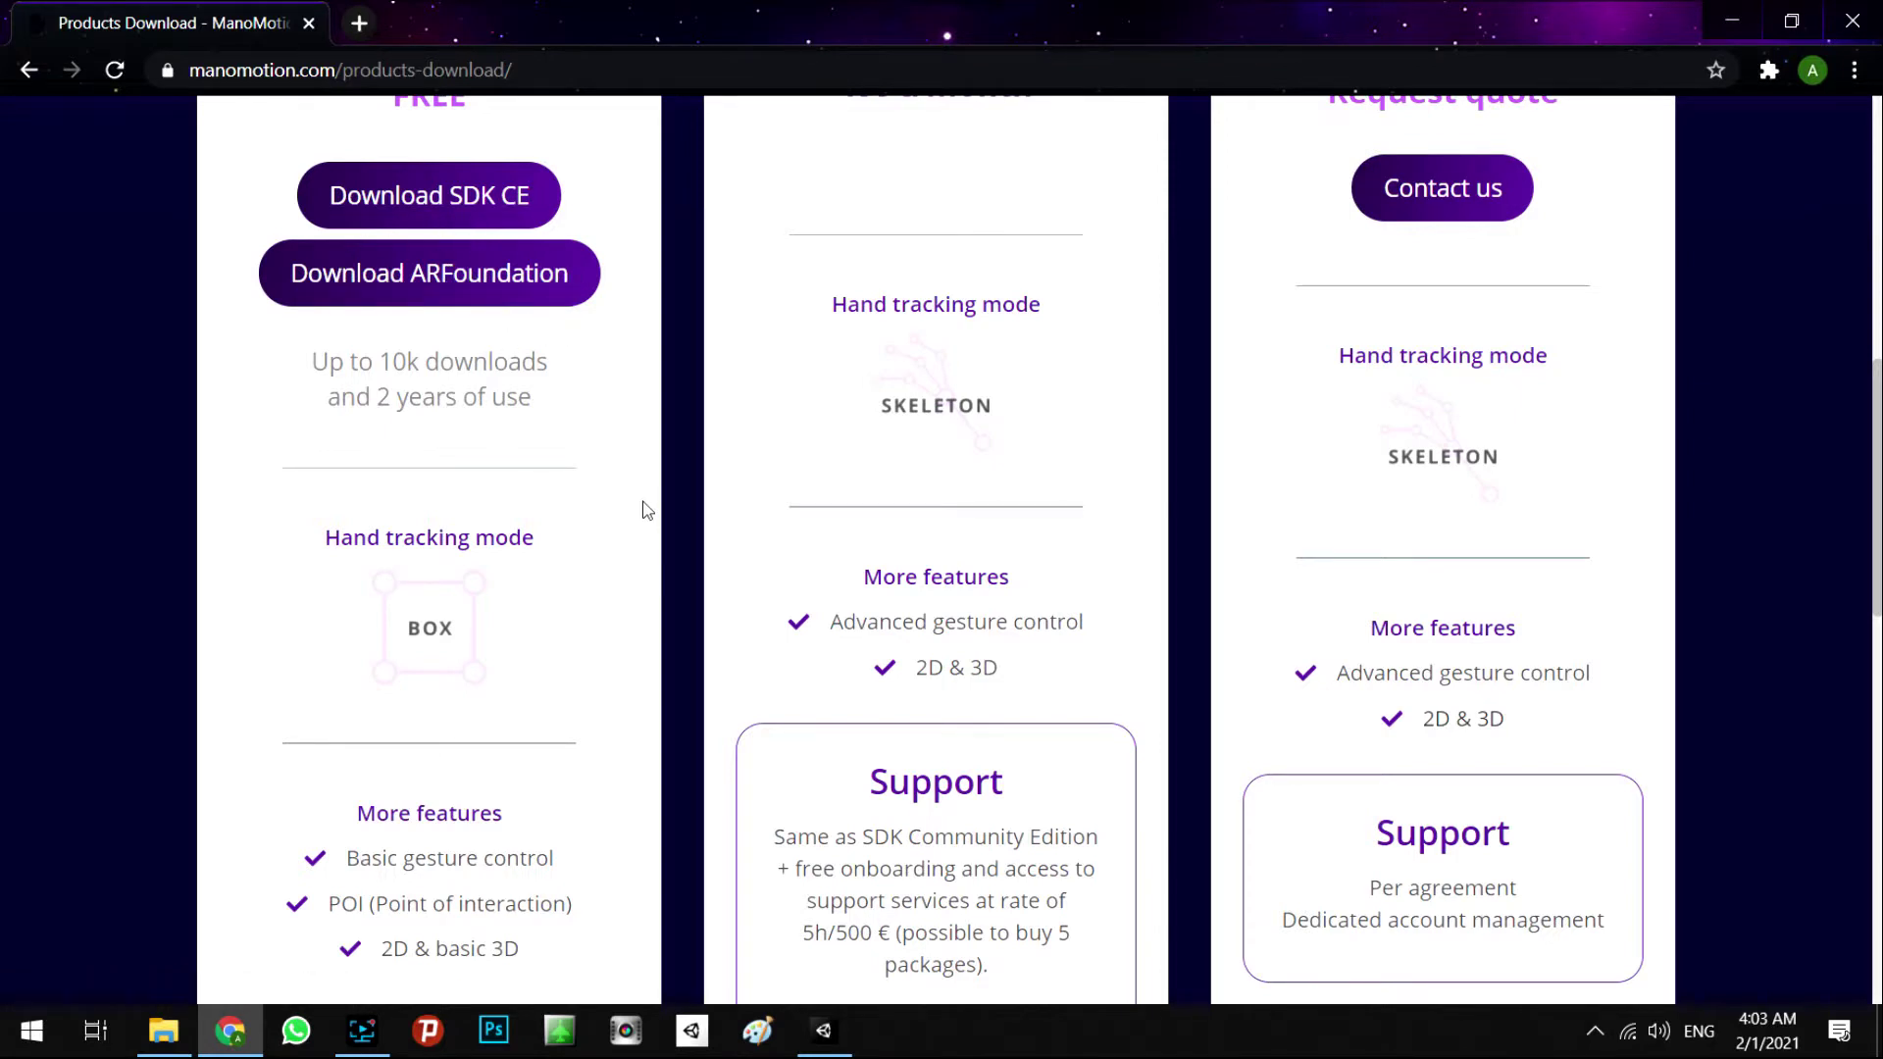
scroll(616, 584, down, 3)
scroll(606, 578, down, 5)
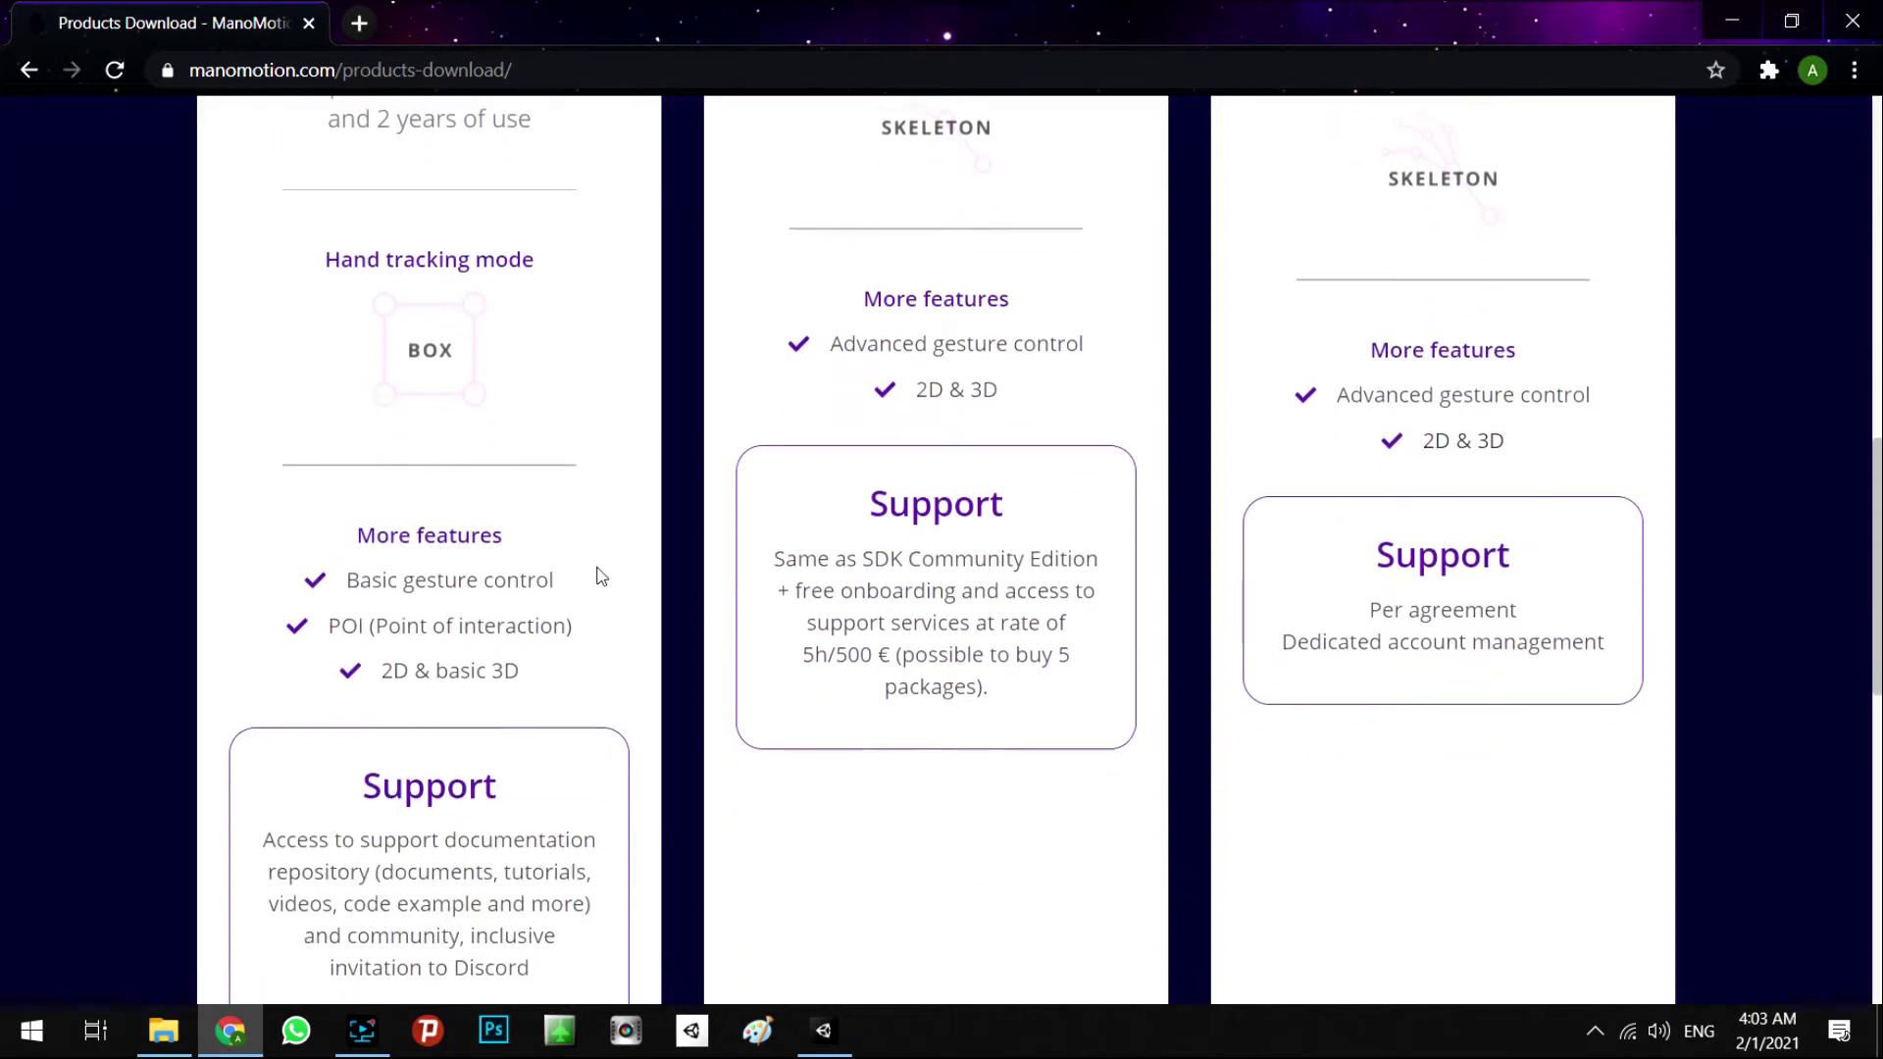
scroll(601, 568, up, 8)
scroll(439, 406, up, 3)
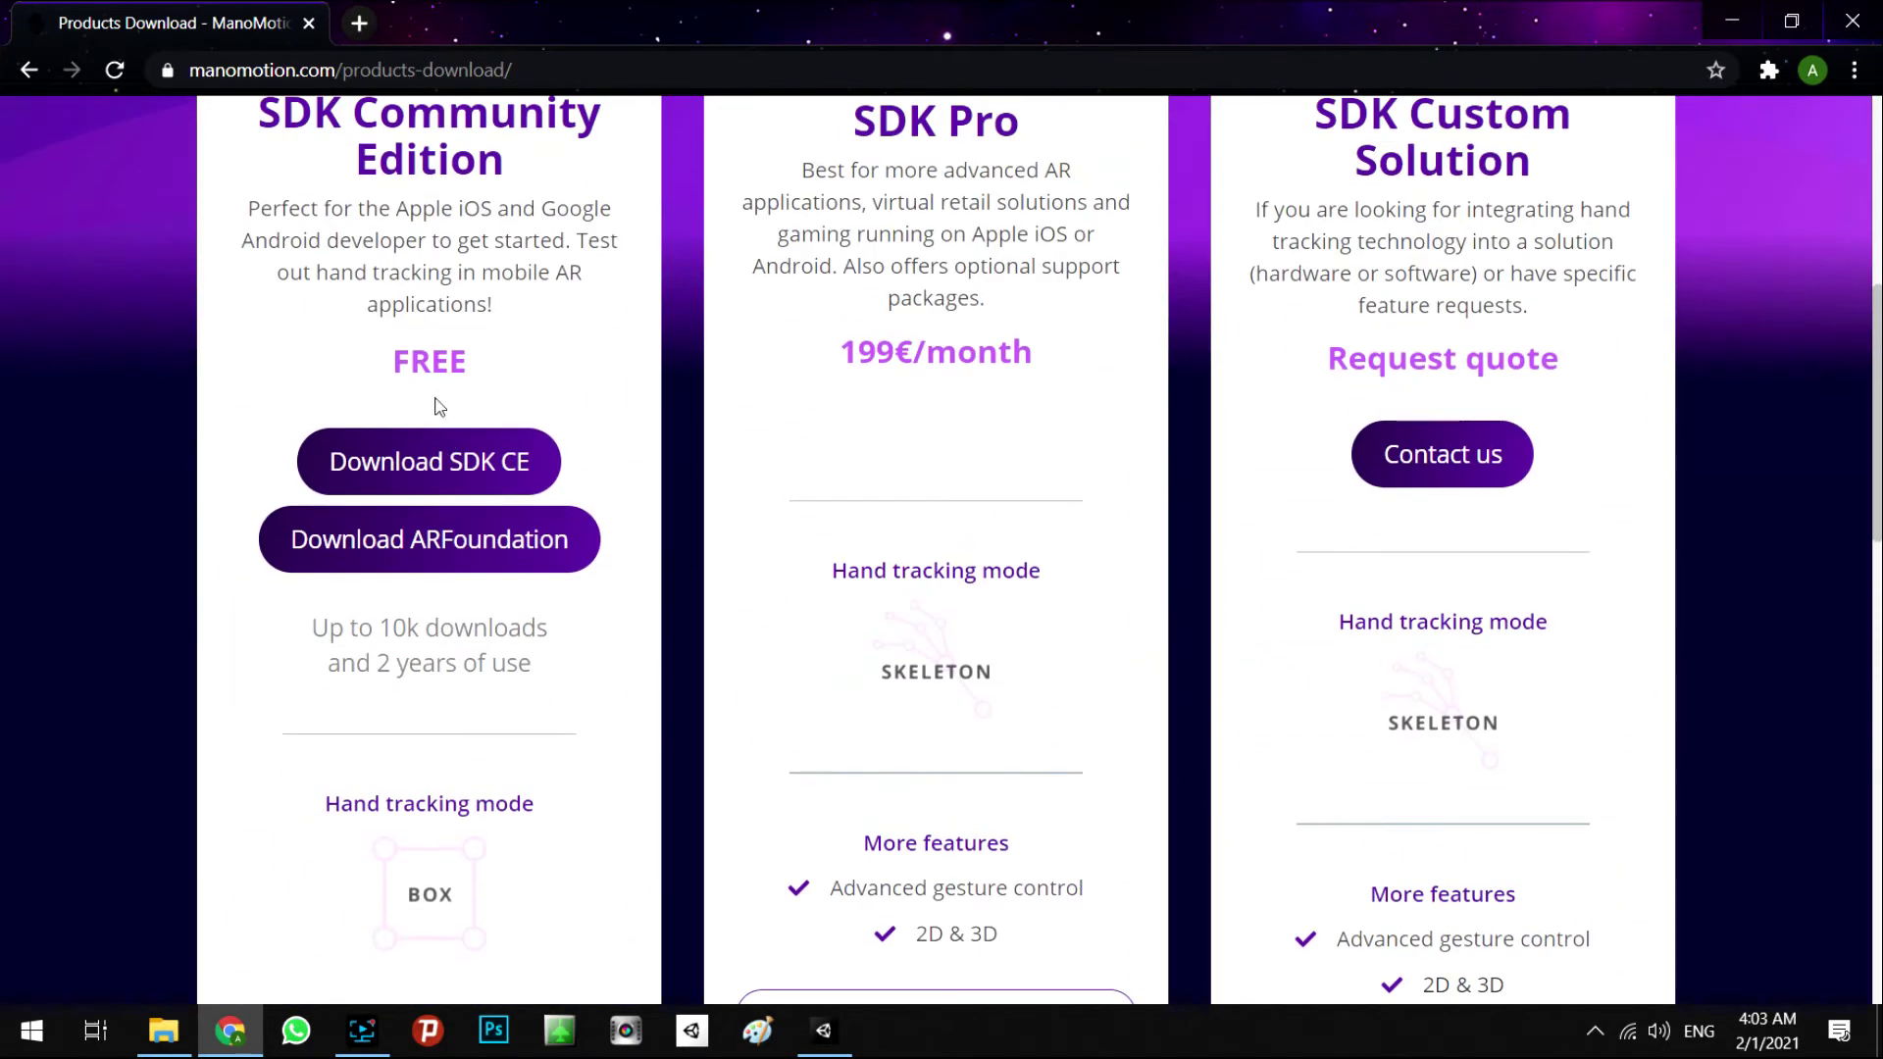
Drag SDK_CE_1.3_.unitypackage from the Downloads folder into Unity's Project panel.
click(164, 1030)
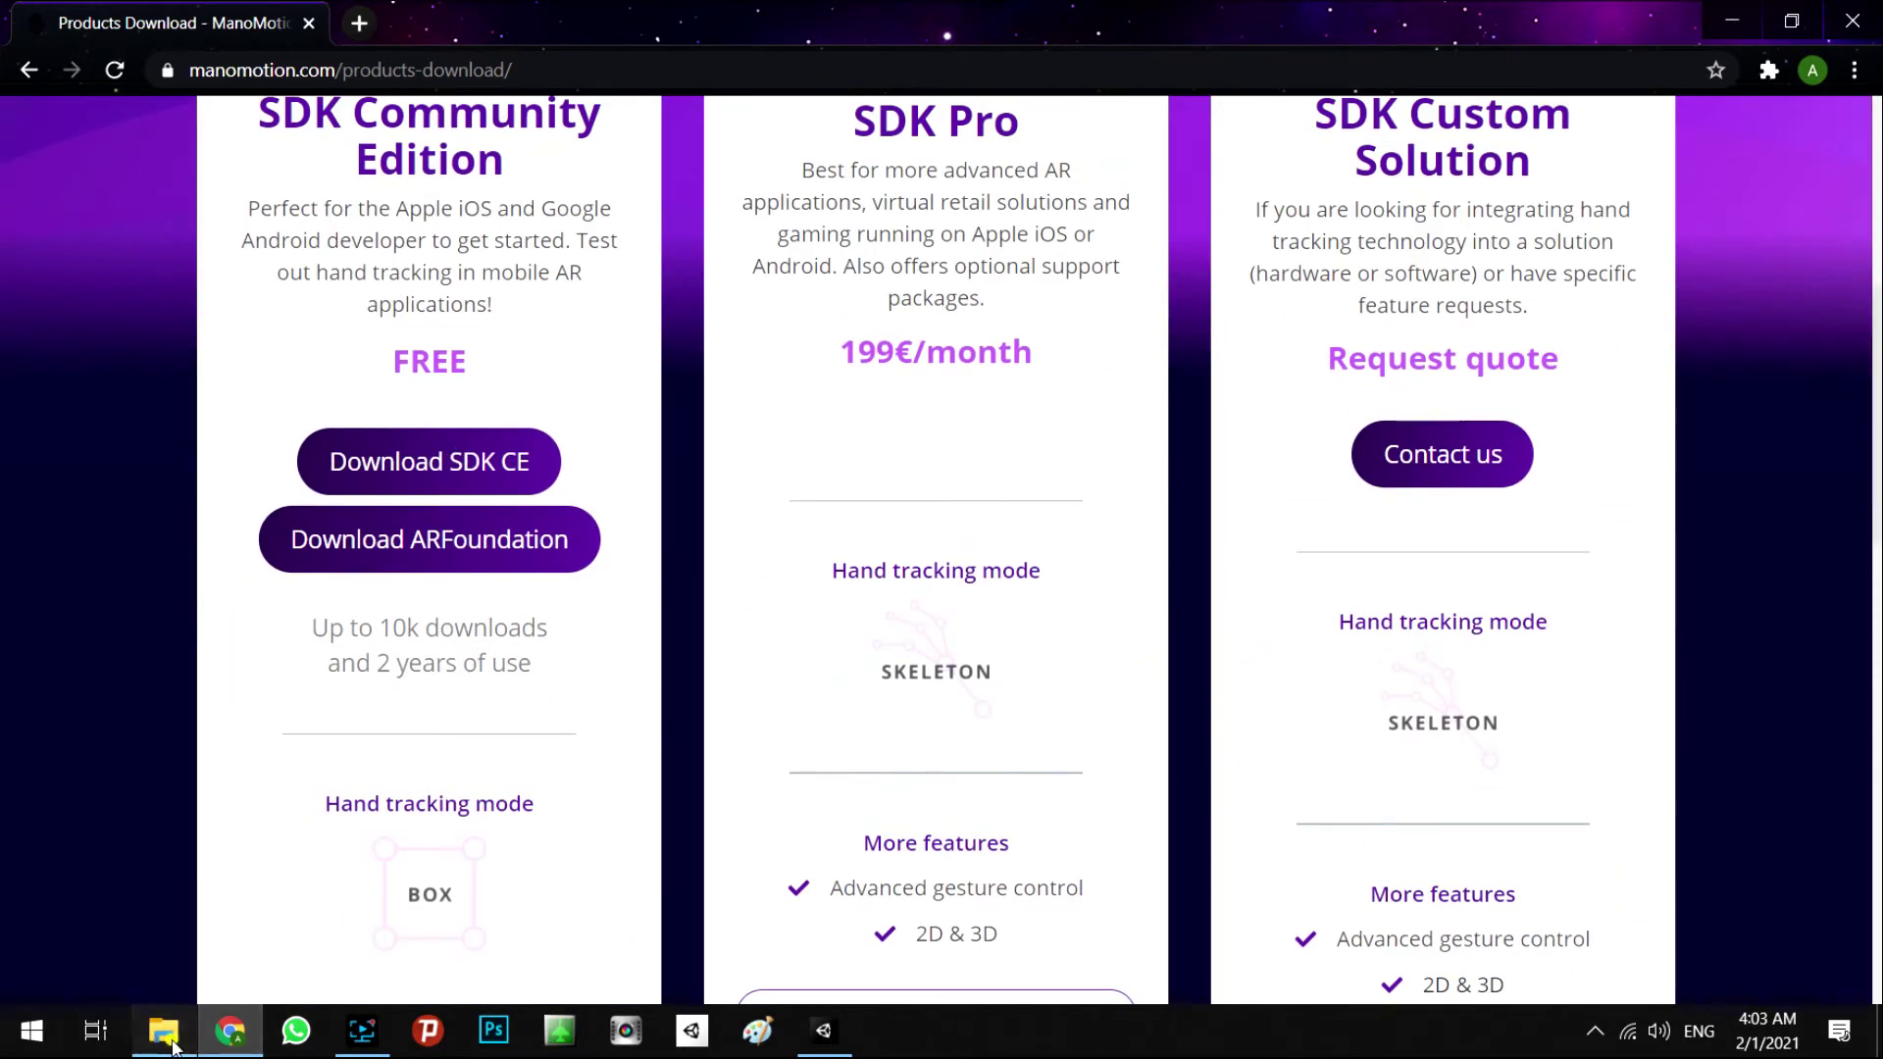
click(855, 370)
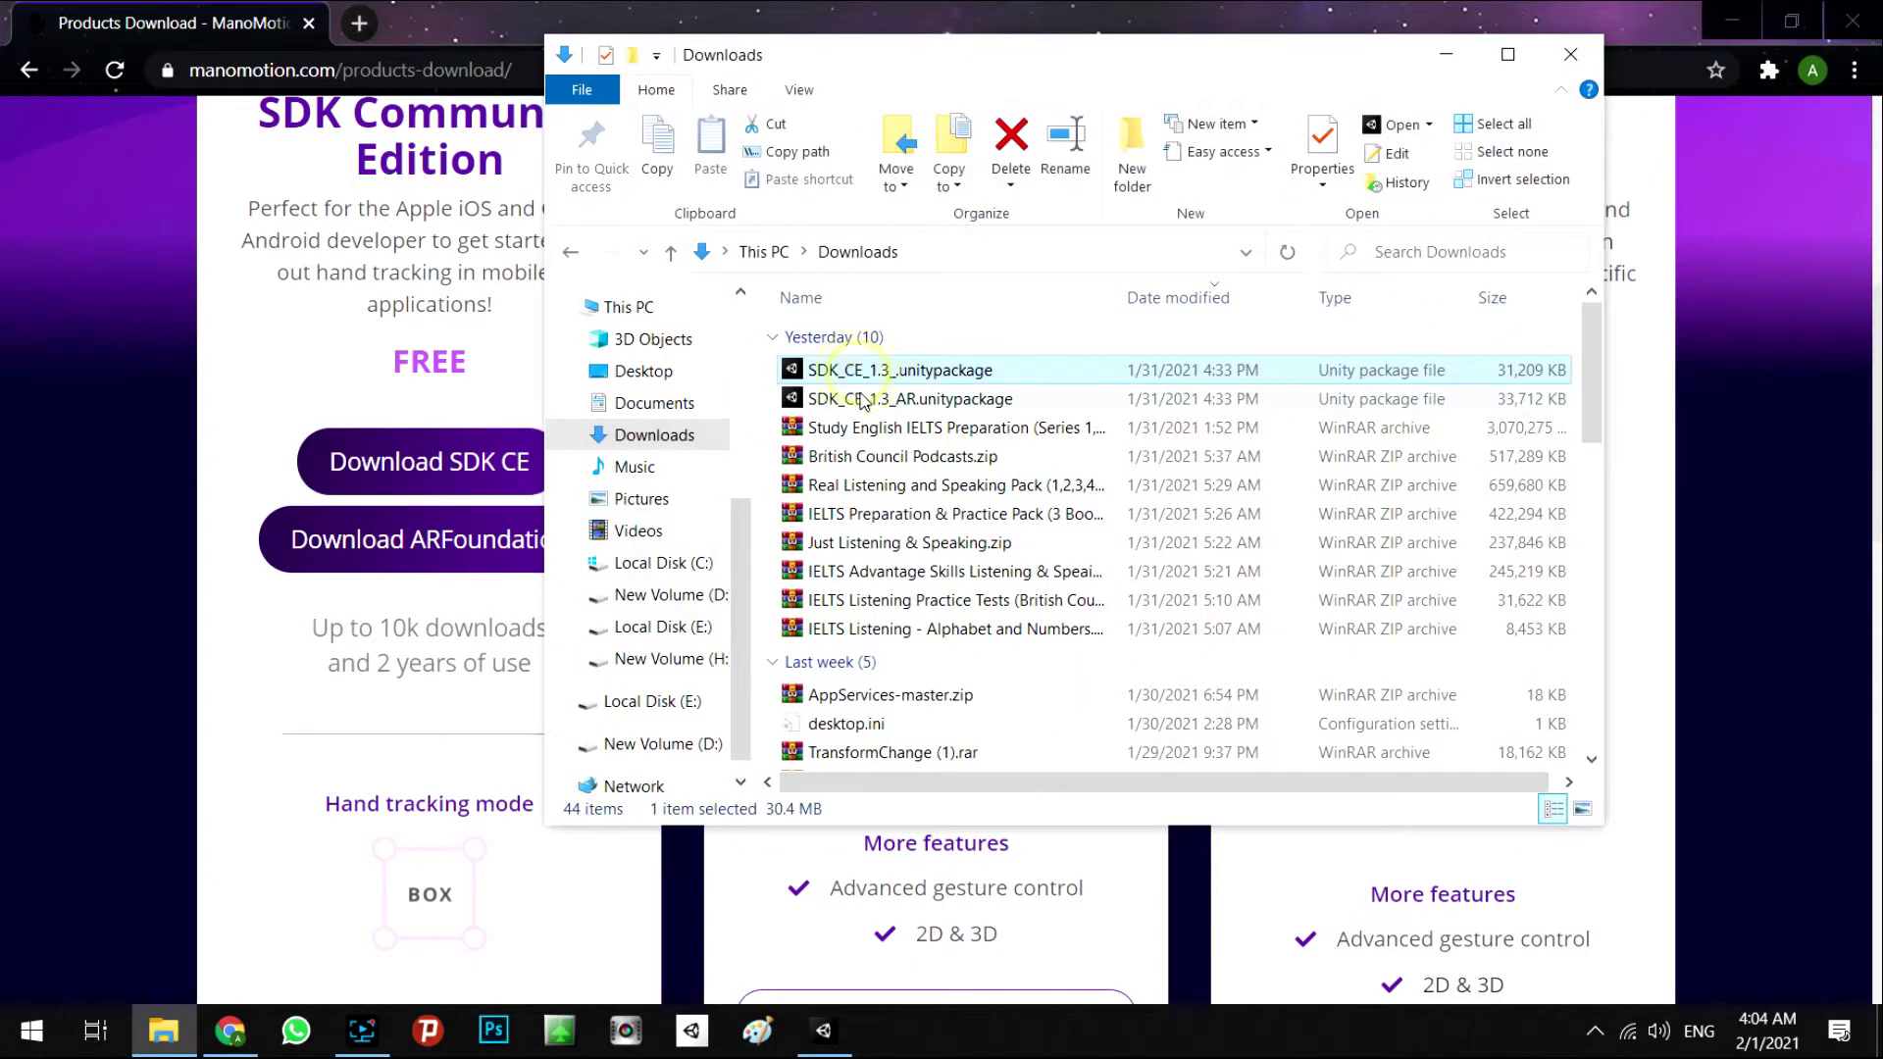
click(856, 399)
click(862, 372)
click(1732, 19)
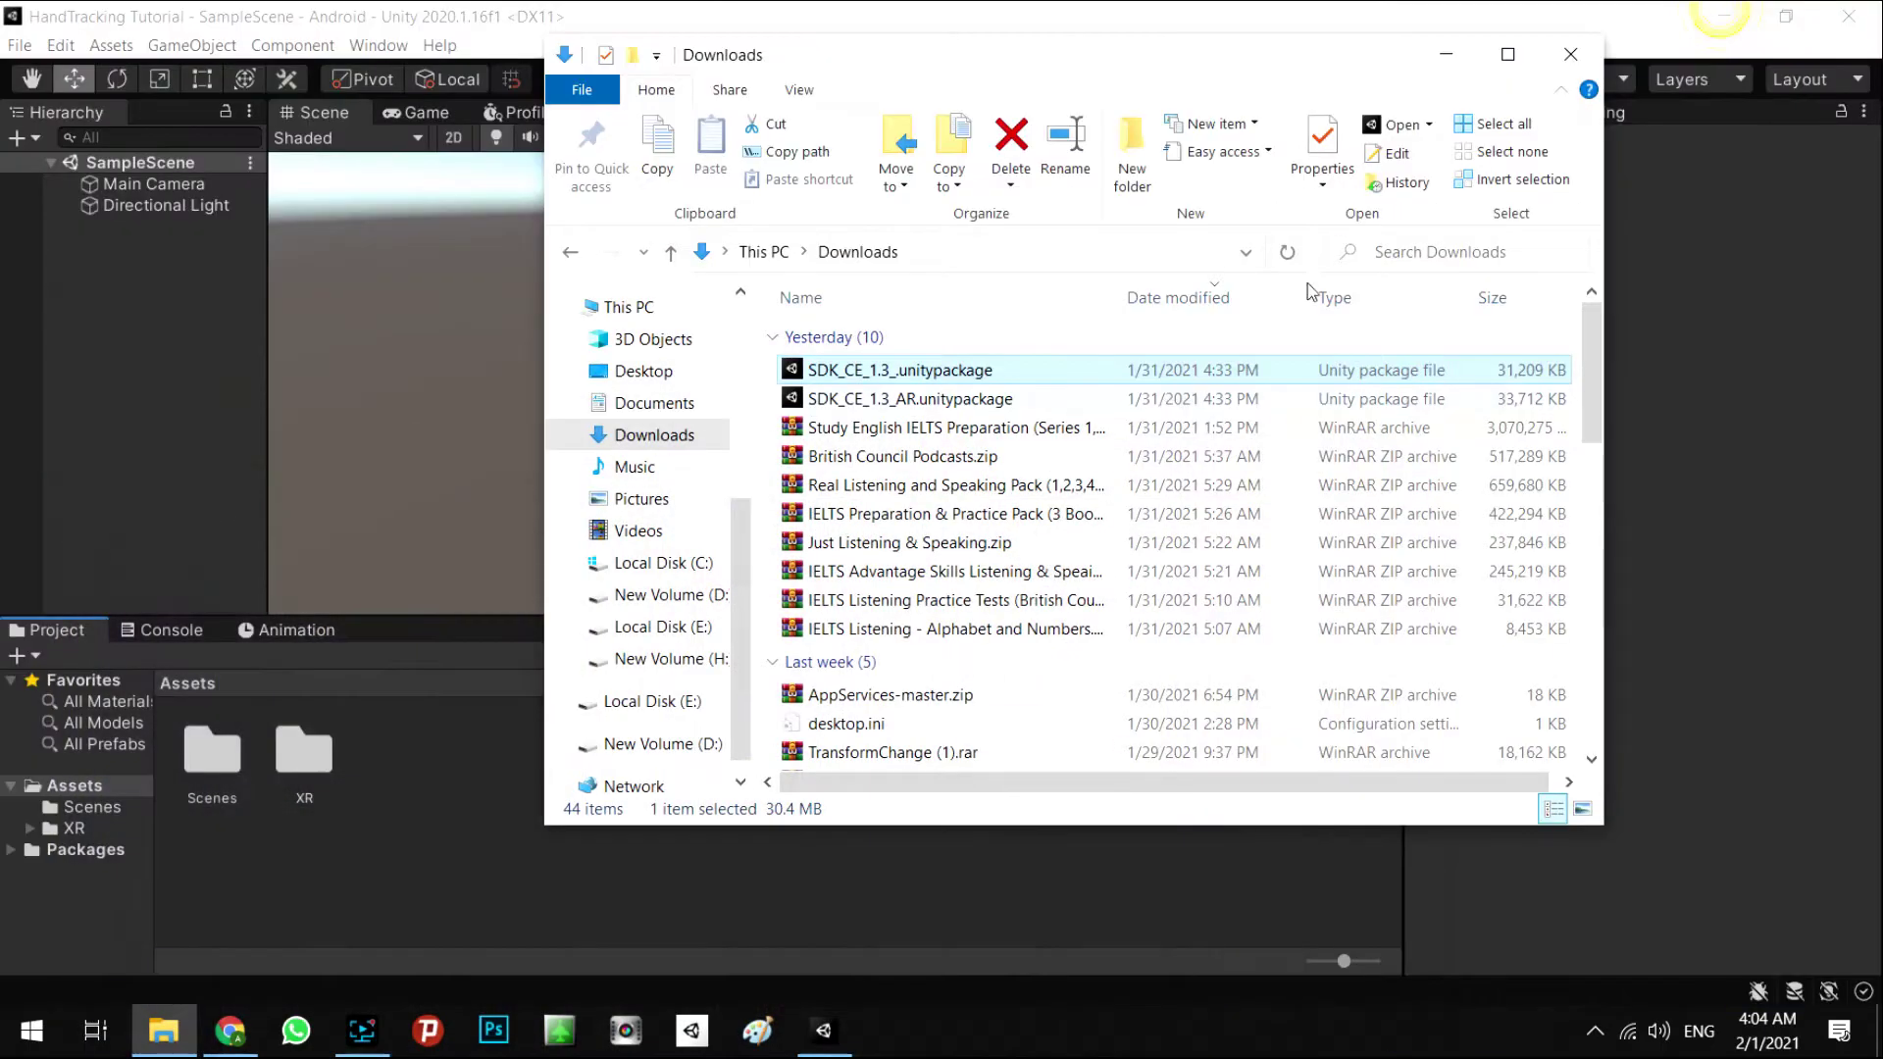
drag(873, 372, 437, 763)
Import all items of SDK_CE_1.3_, adding Editor, Manomotion, Plugins and TextMesh Pro folders.
click(191, 50)
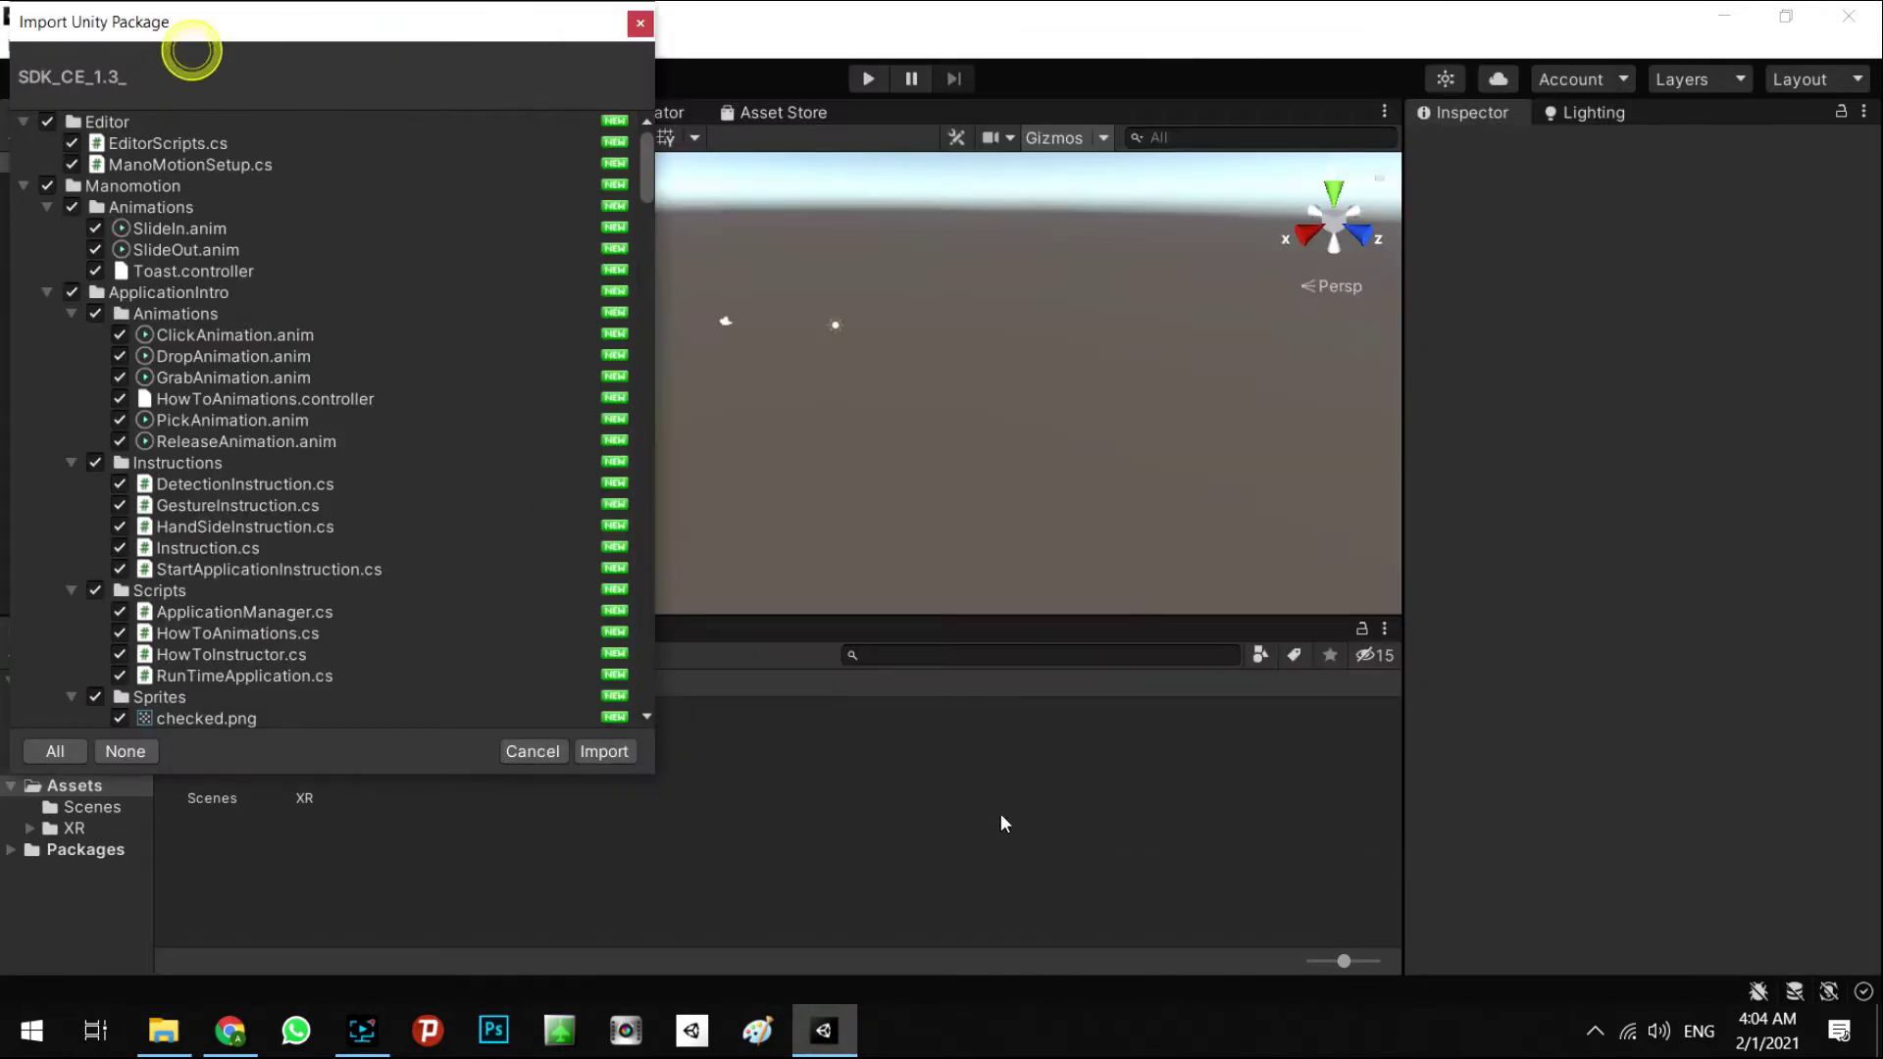
click(616, 753)
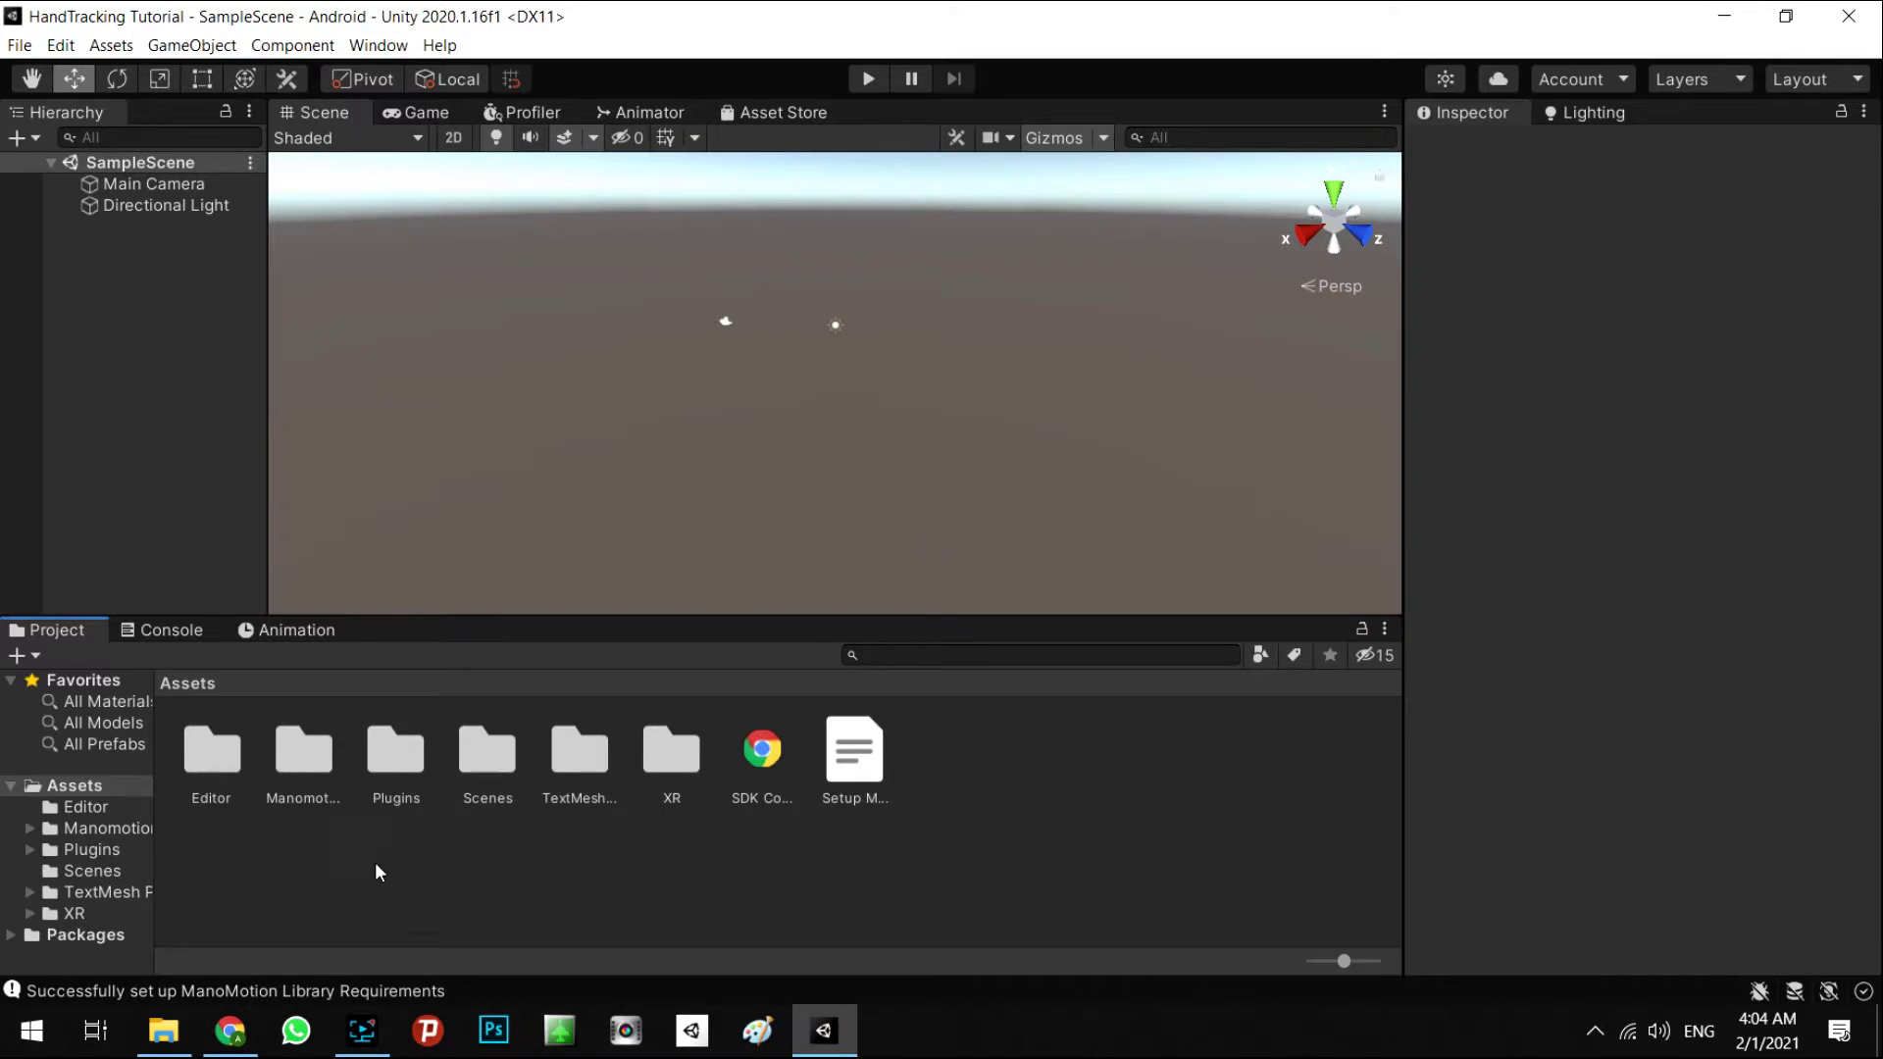
click(162, 1029)
Drag SDK_CE_1.3_AR.unitypackage into the Project panel and import all its files.
click(903, 402)
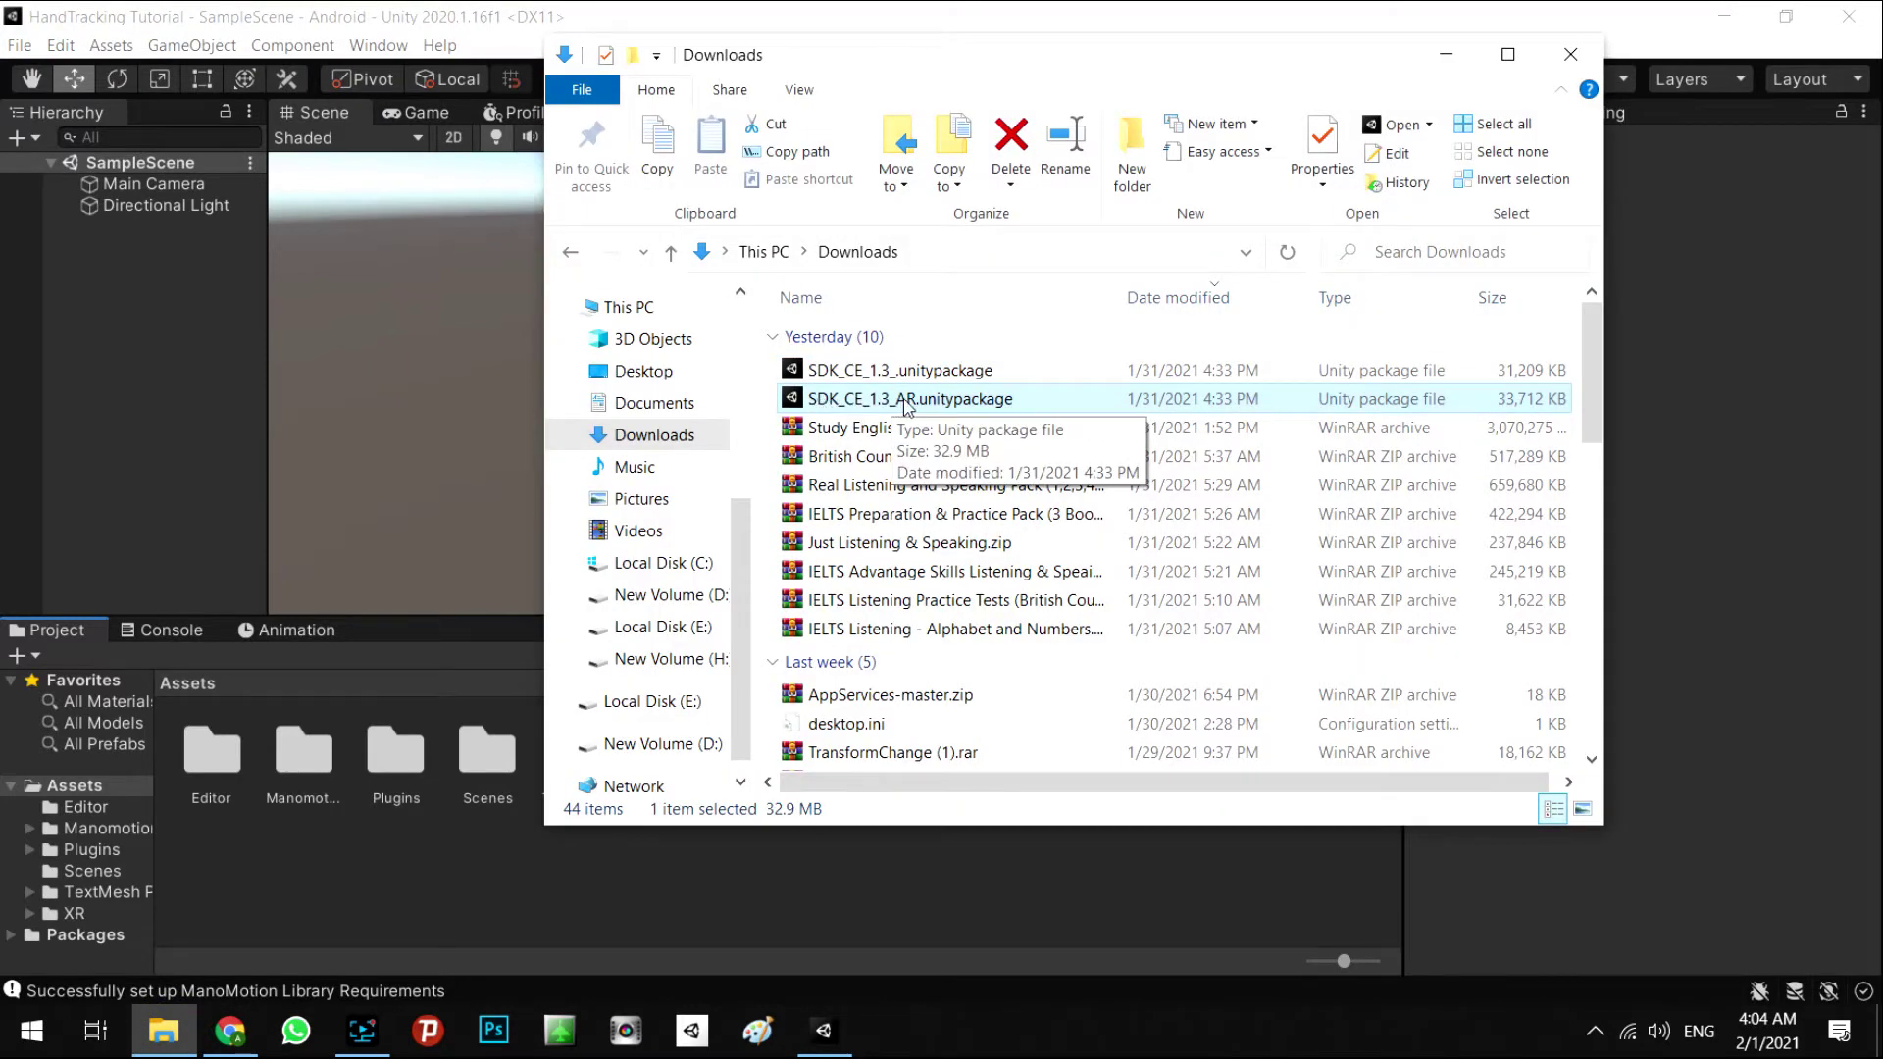
drag(922, 402, 391, 888)
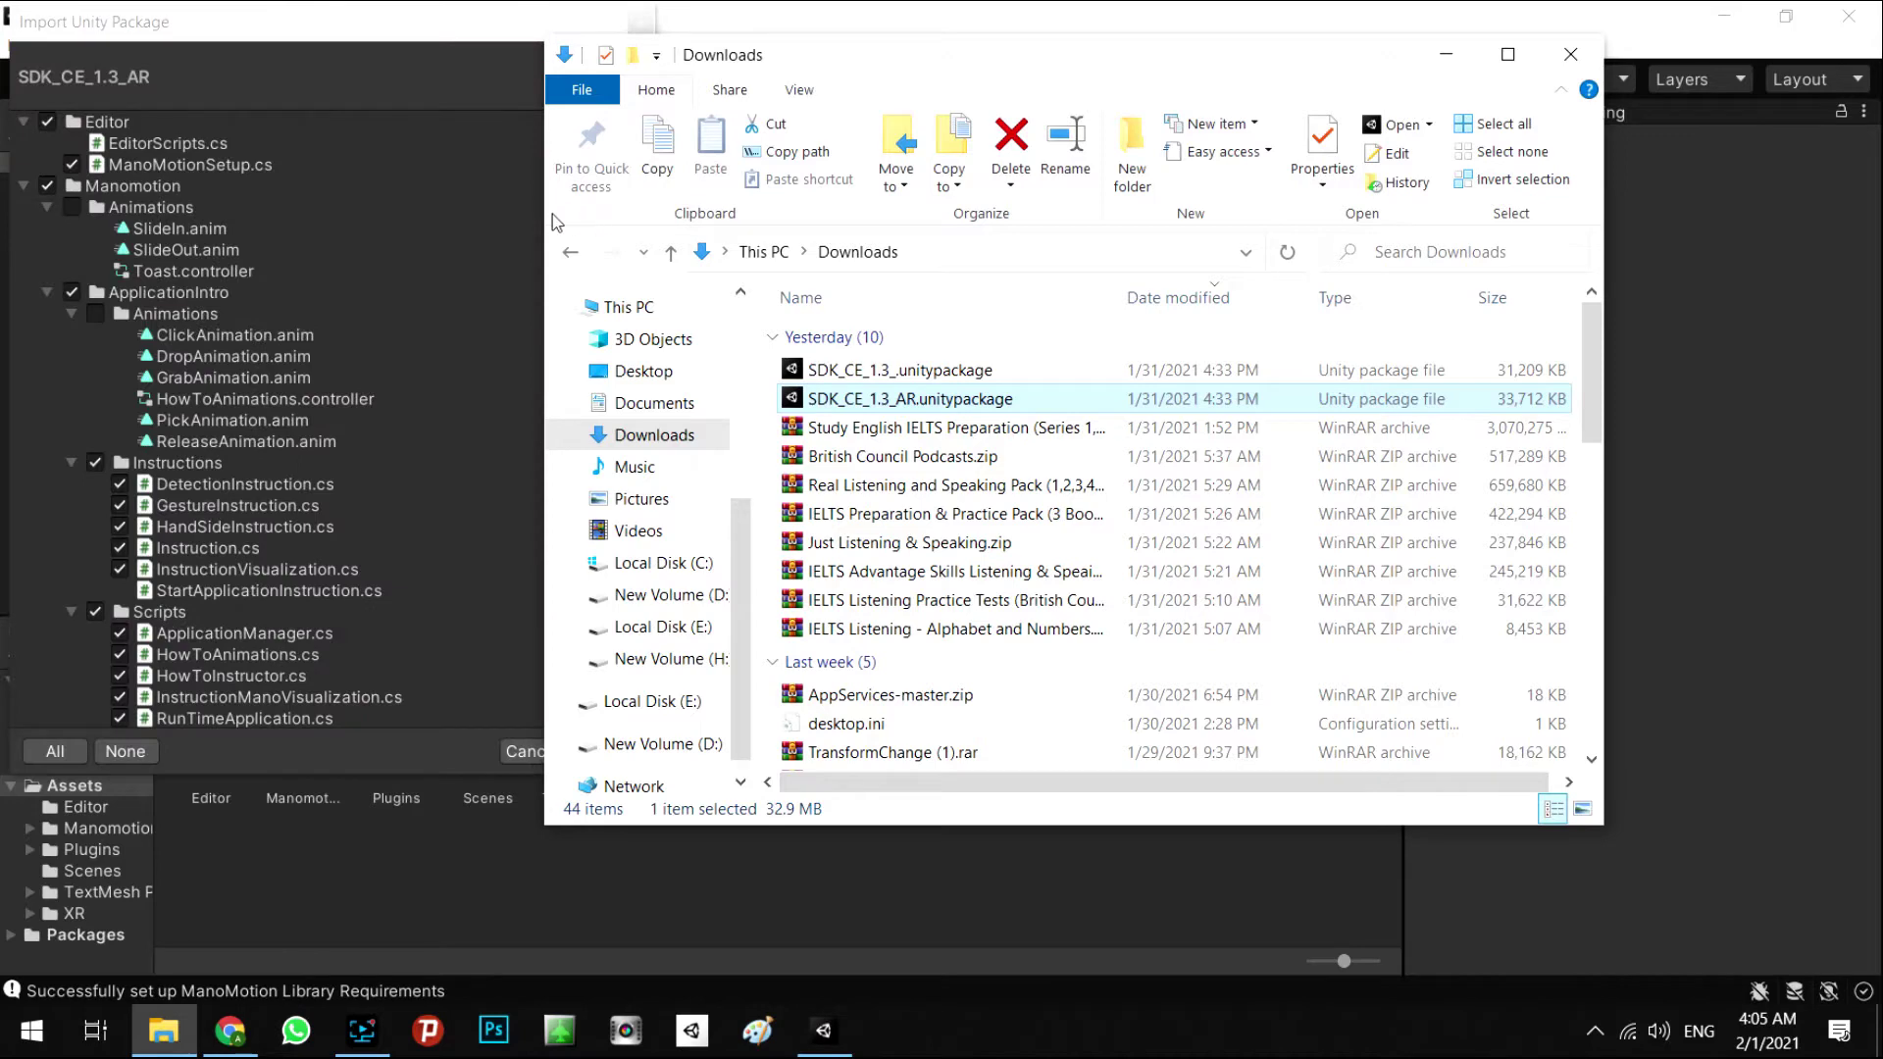
click(1445, 53)
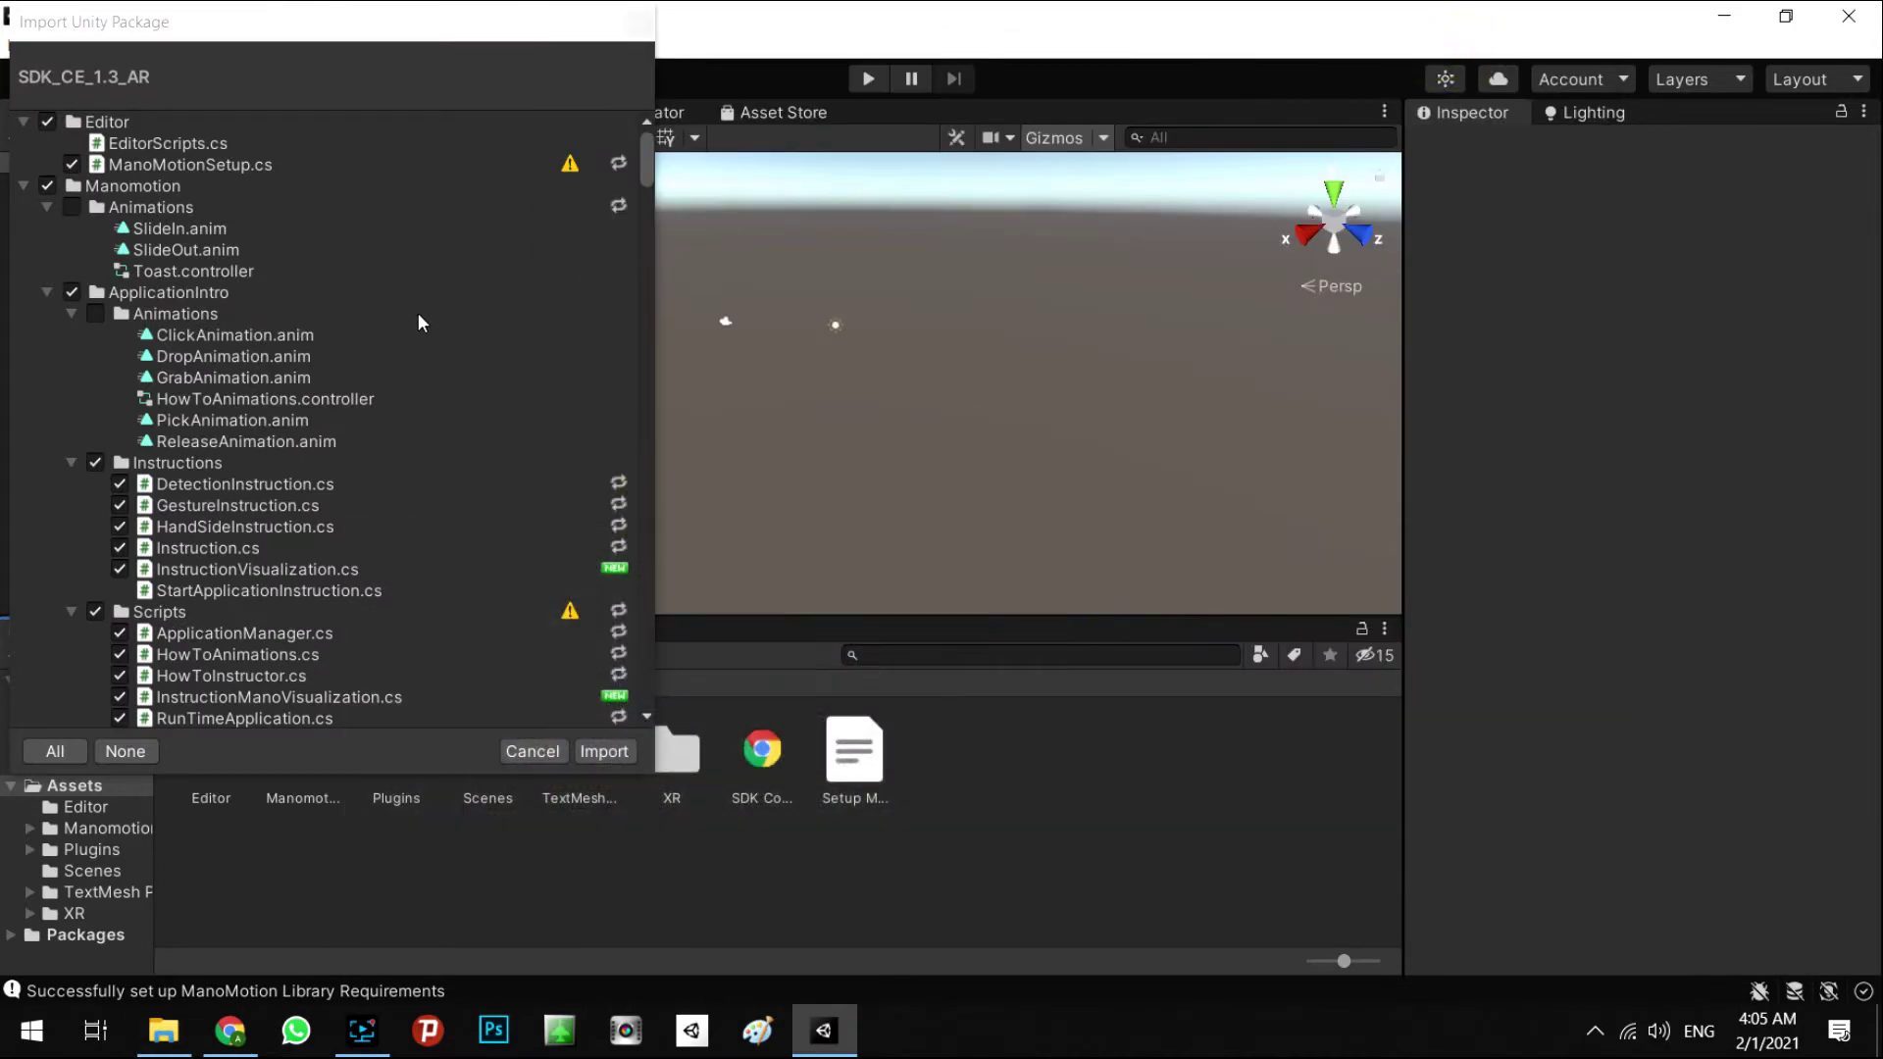
scroll(418, 314, down, 15)
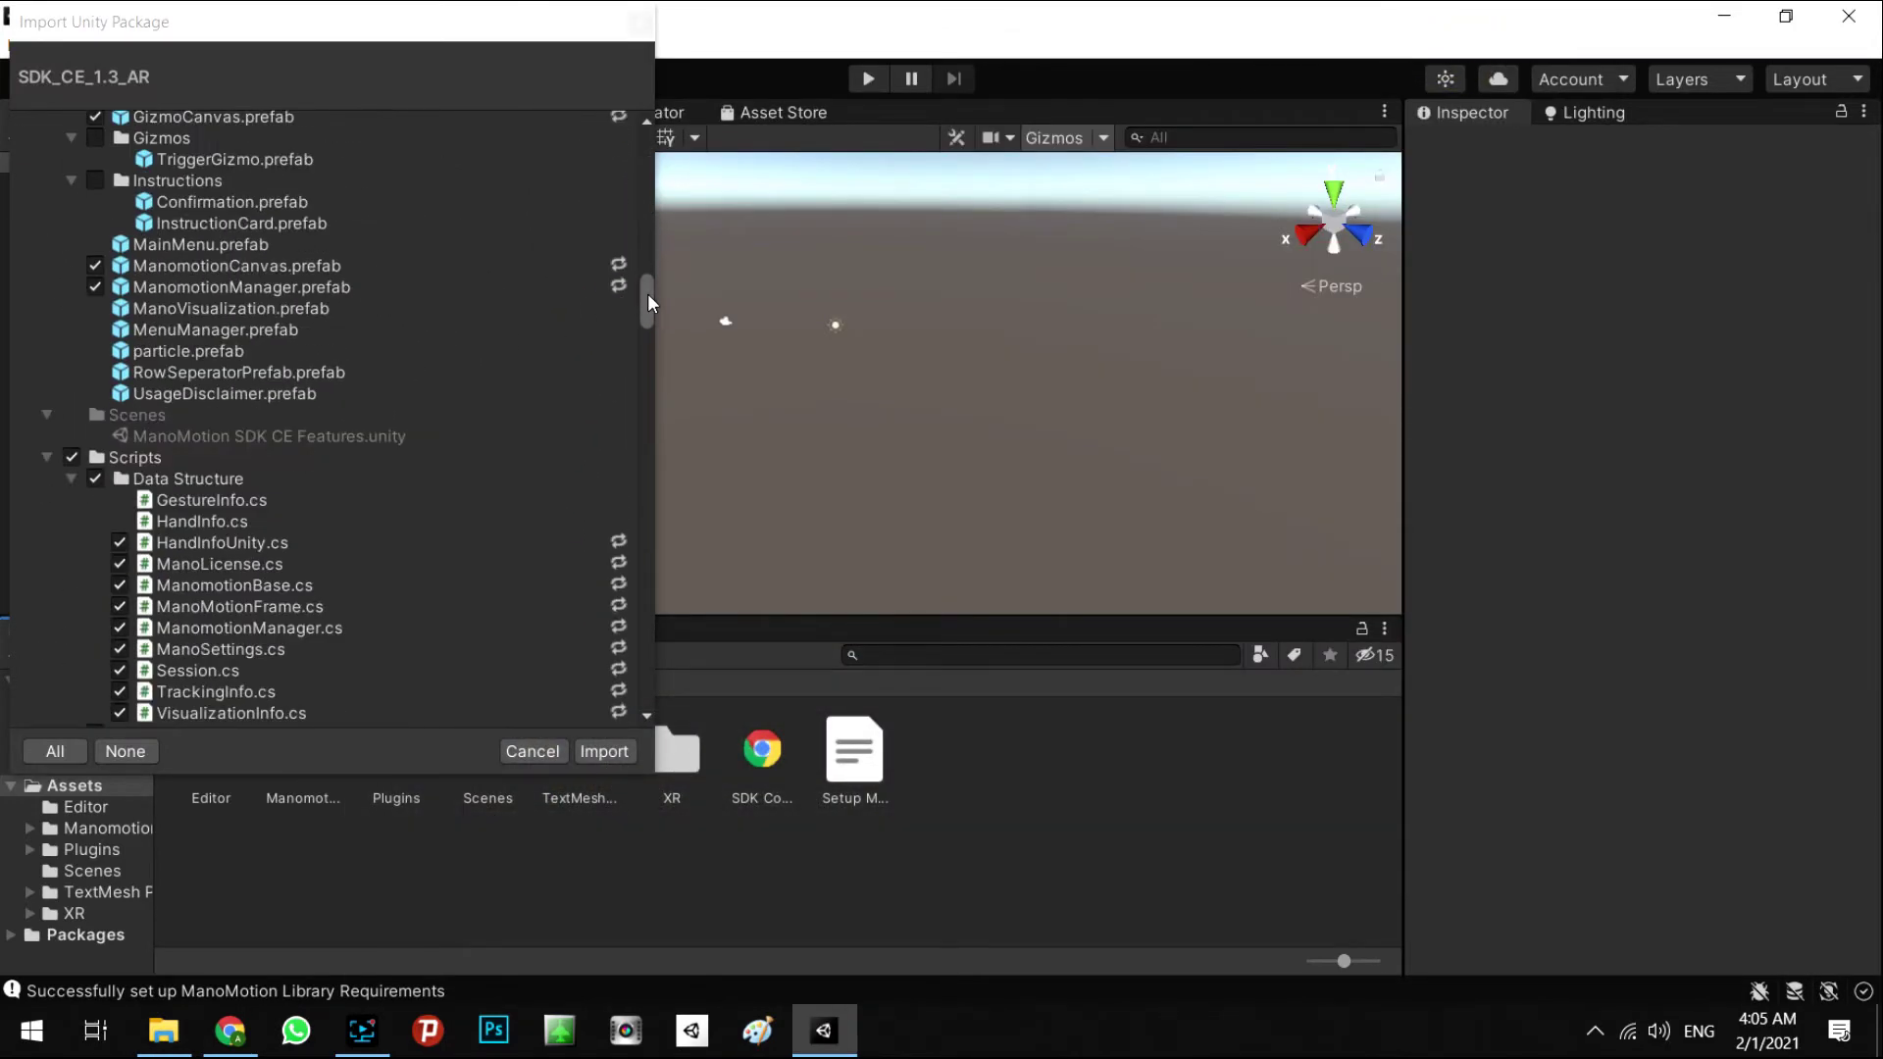
drag(647, 292, 643, 616)
click(604, 751)
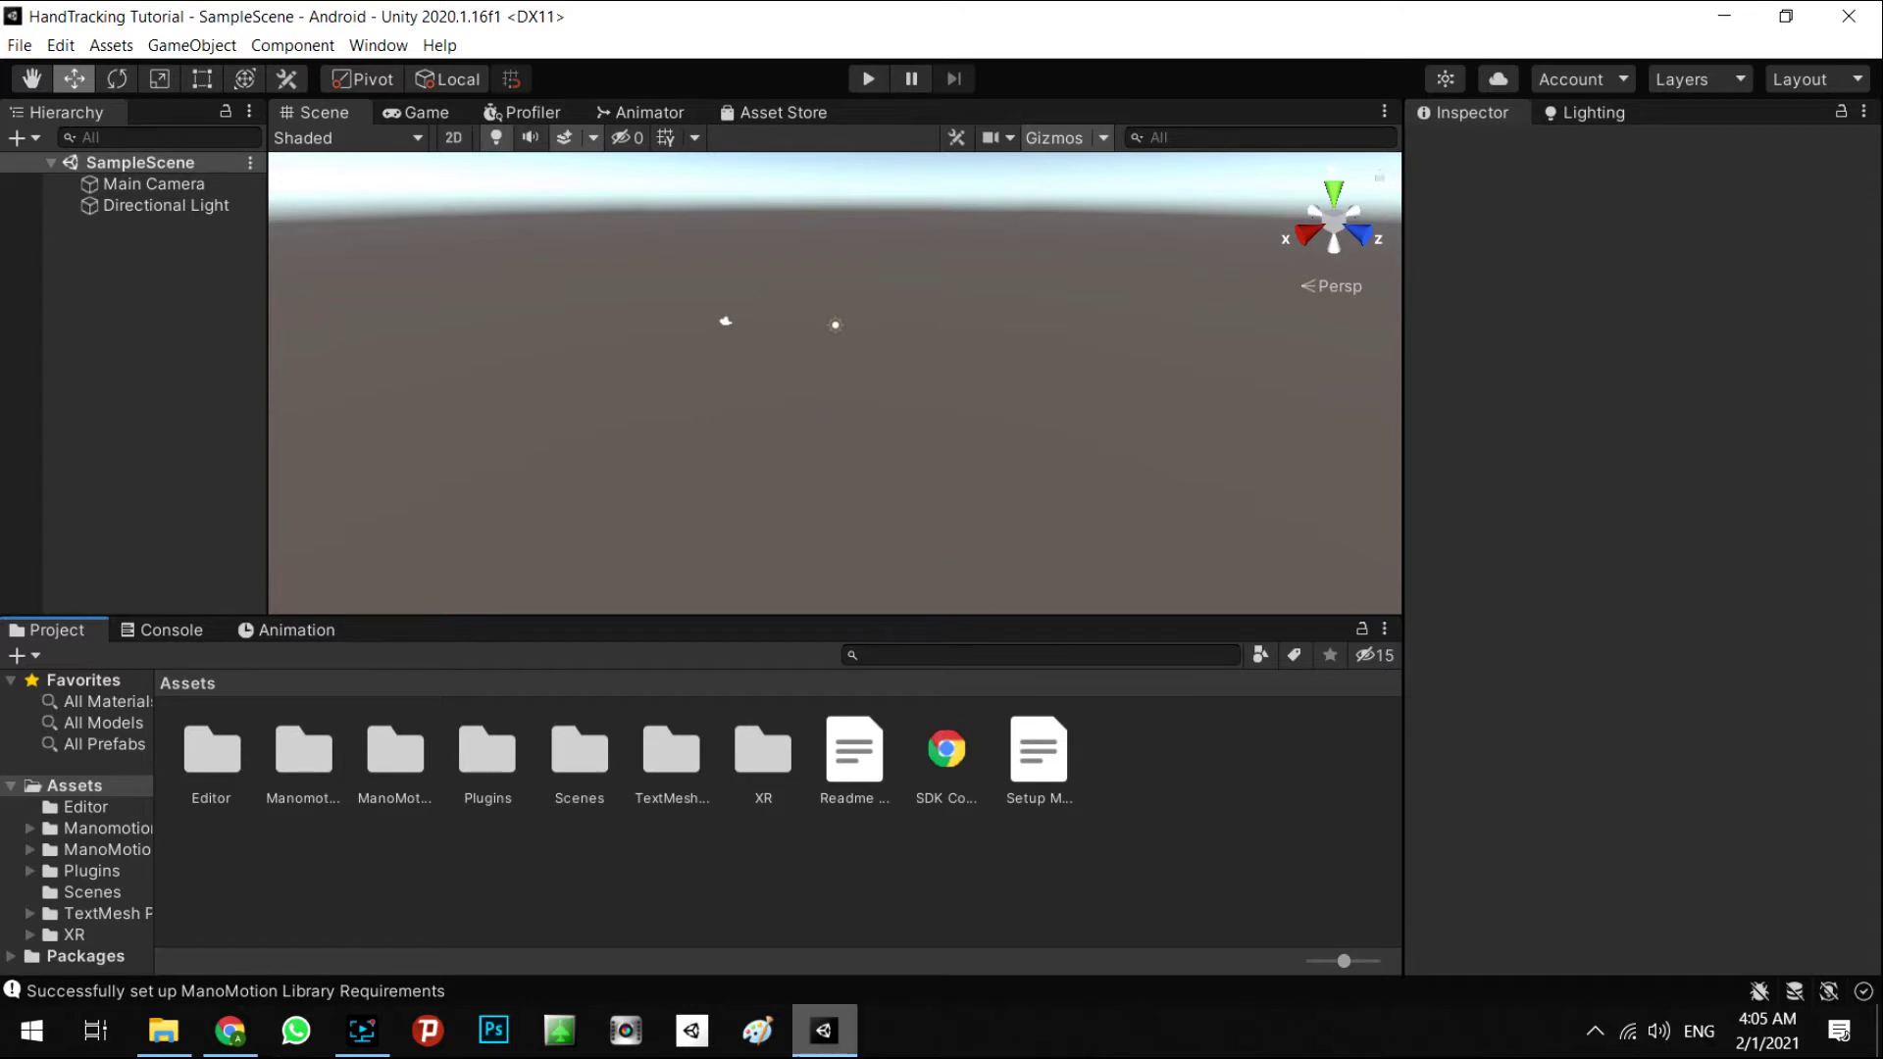
Clear the ManoMotion messages from the Console, then return to the Project assets.
click(162, 630)
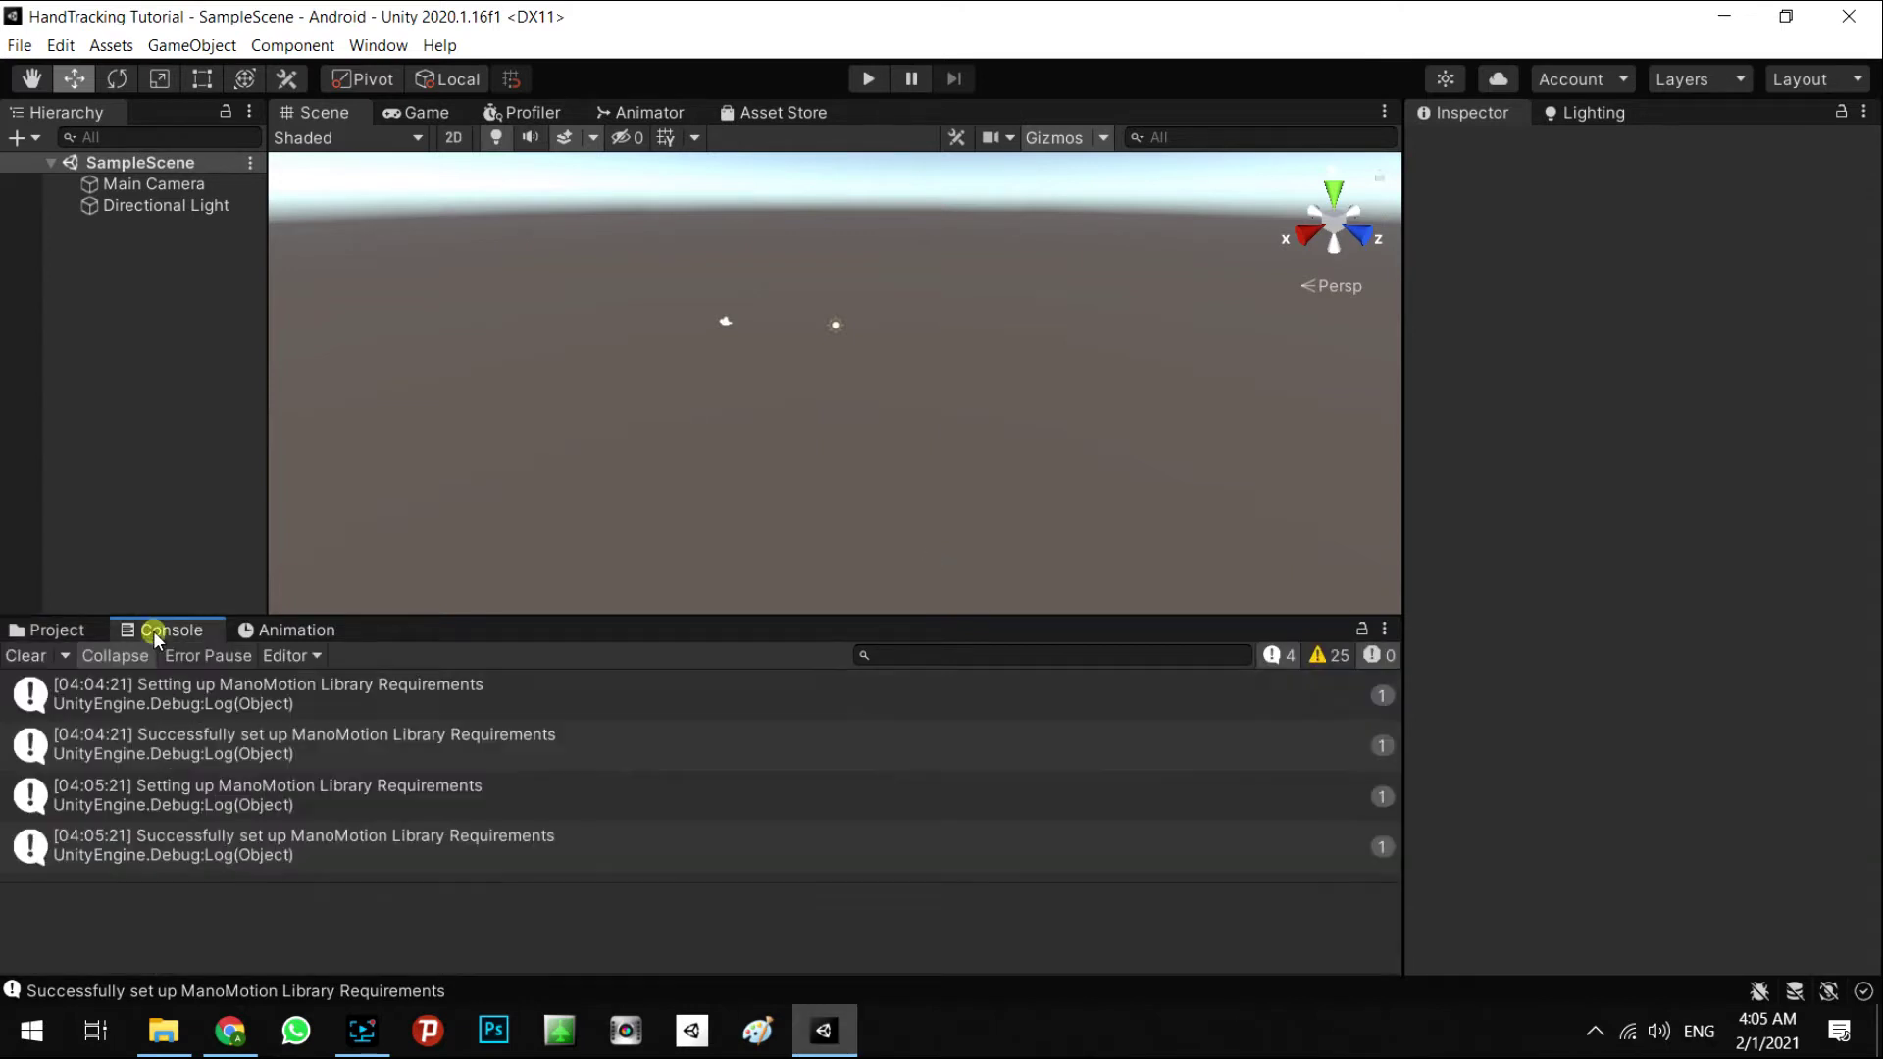
click(24, 657)
click(57, 630)
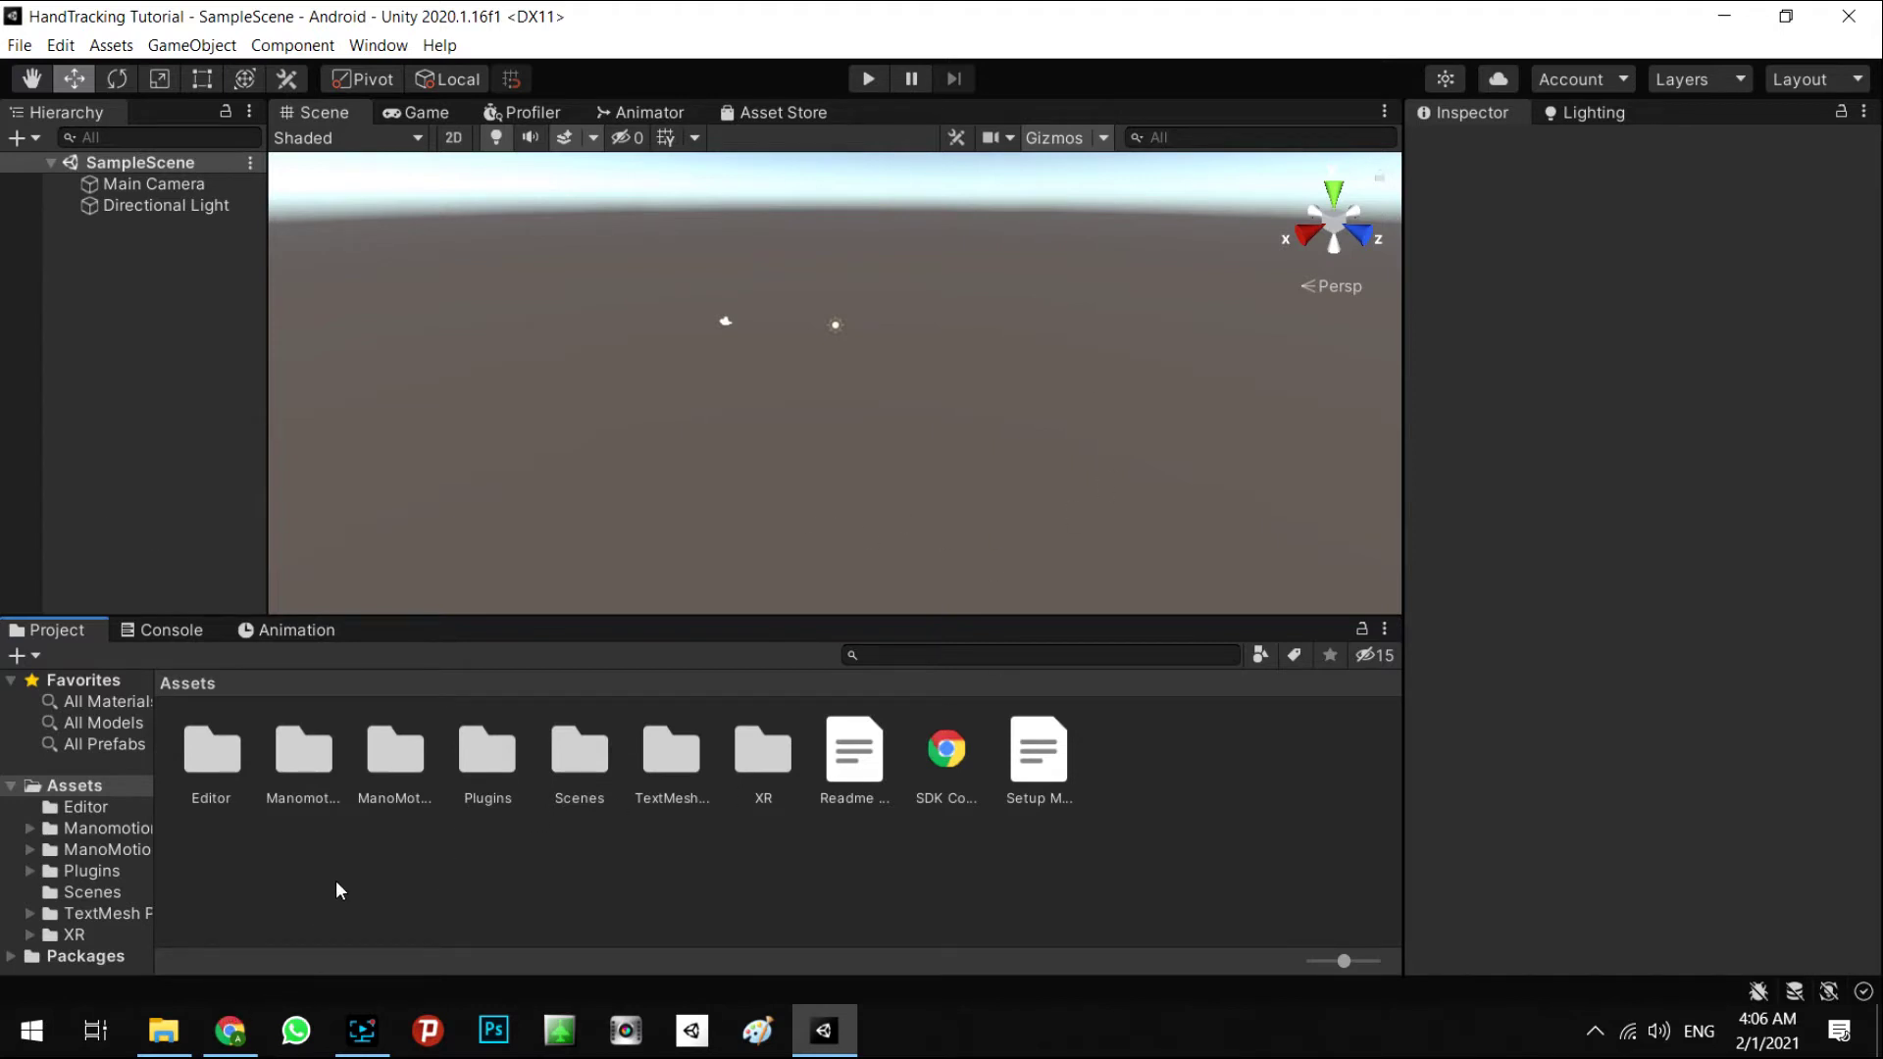
Browse ManoMotion ARFoundation > Examples > Inetraction and open the Example Interaction scene.
double_click(396, 762)
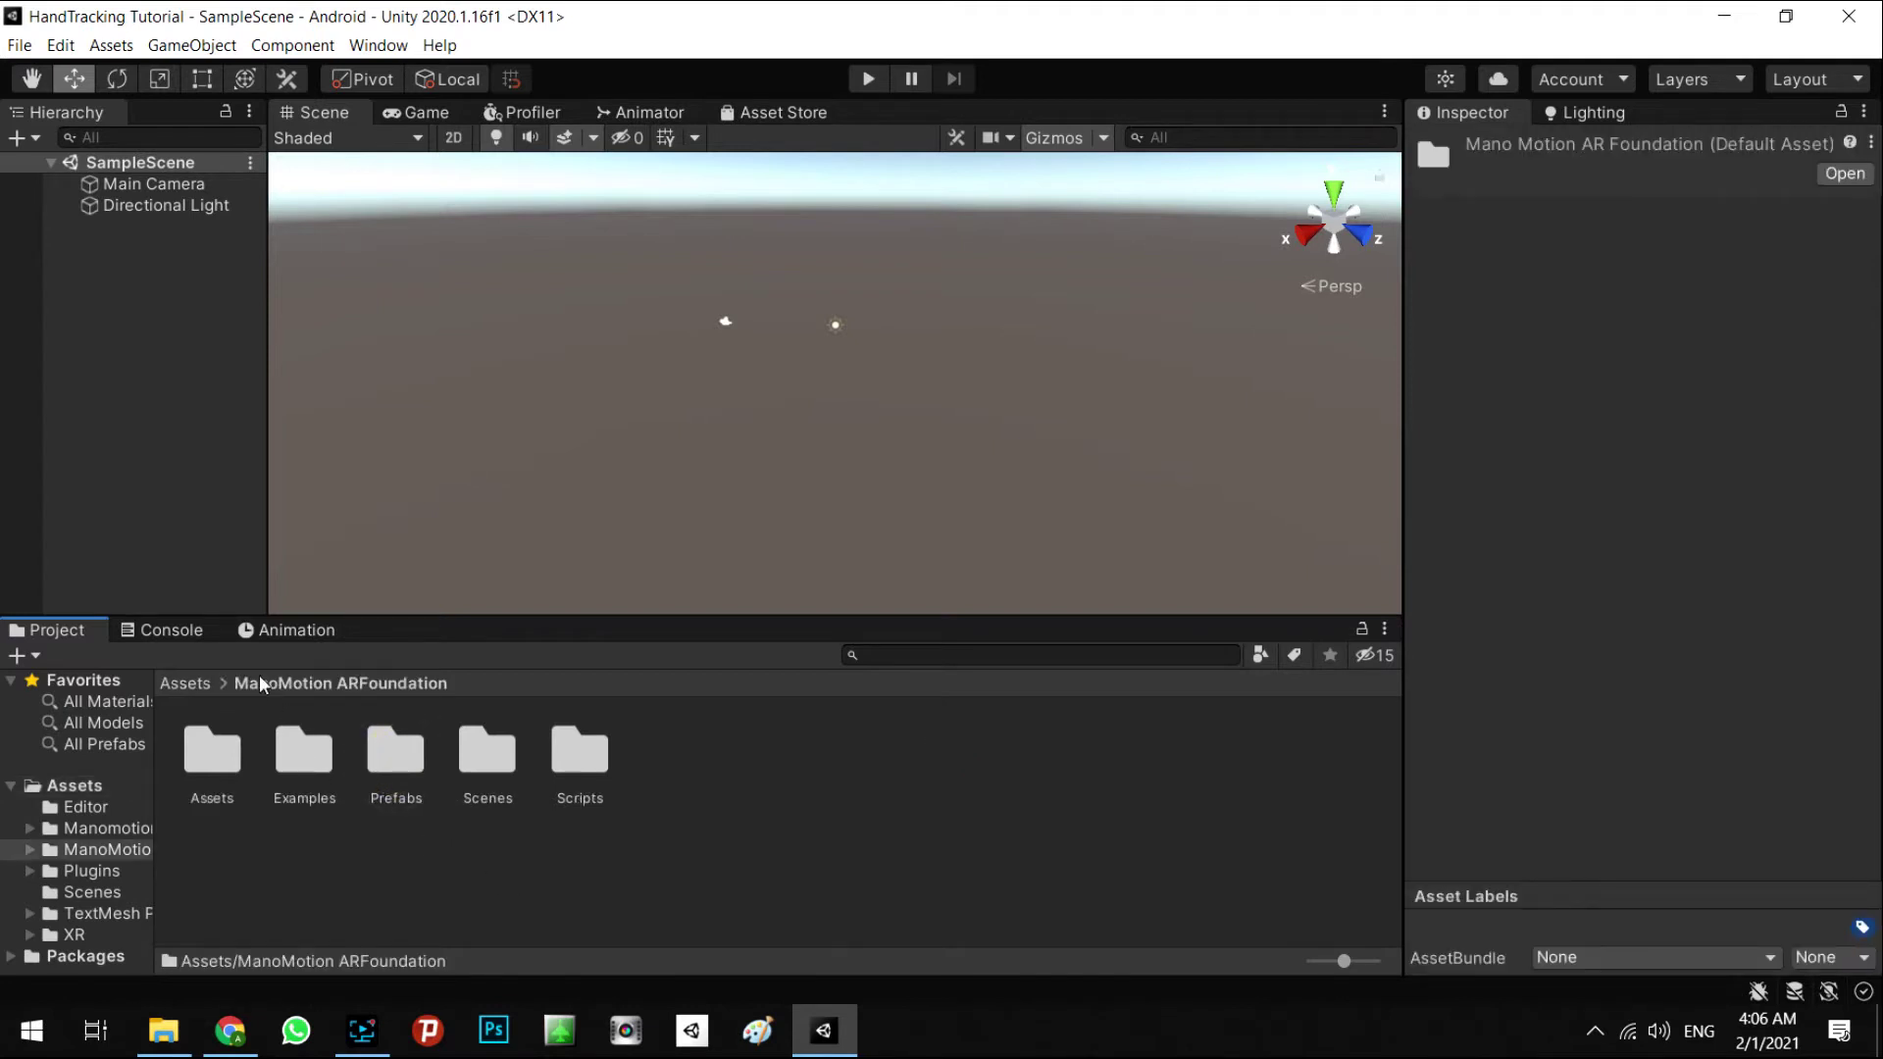
double_click(484, 750)
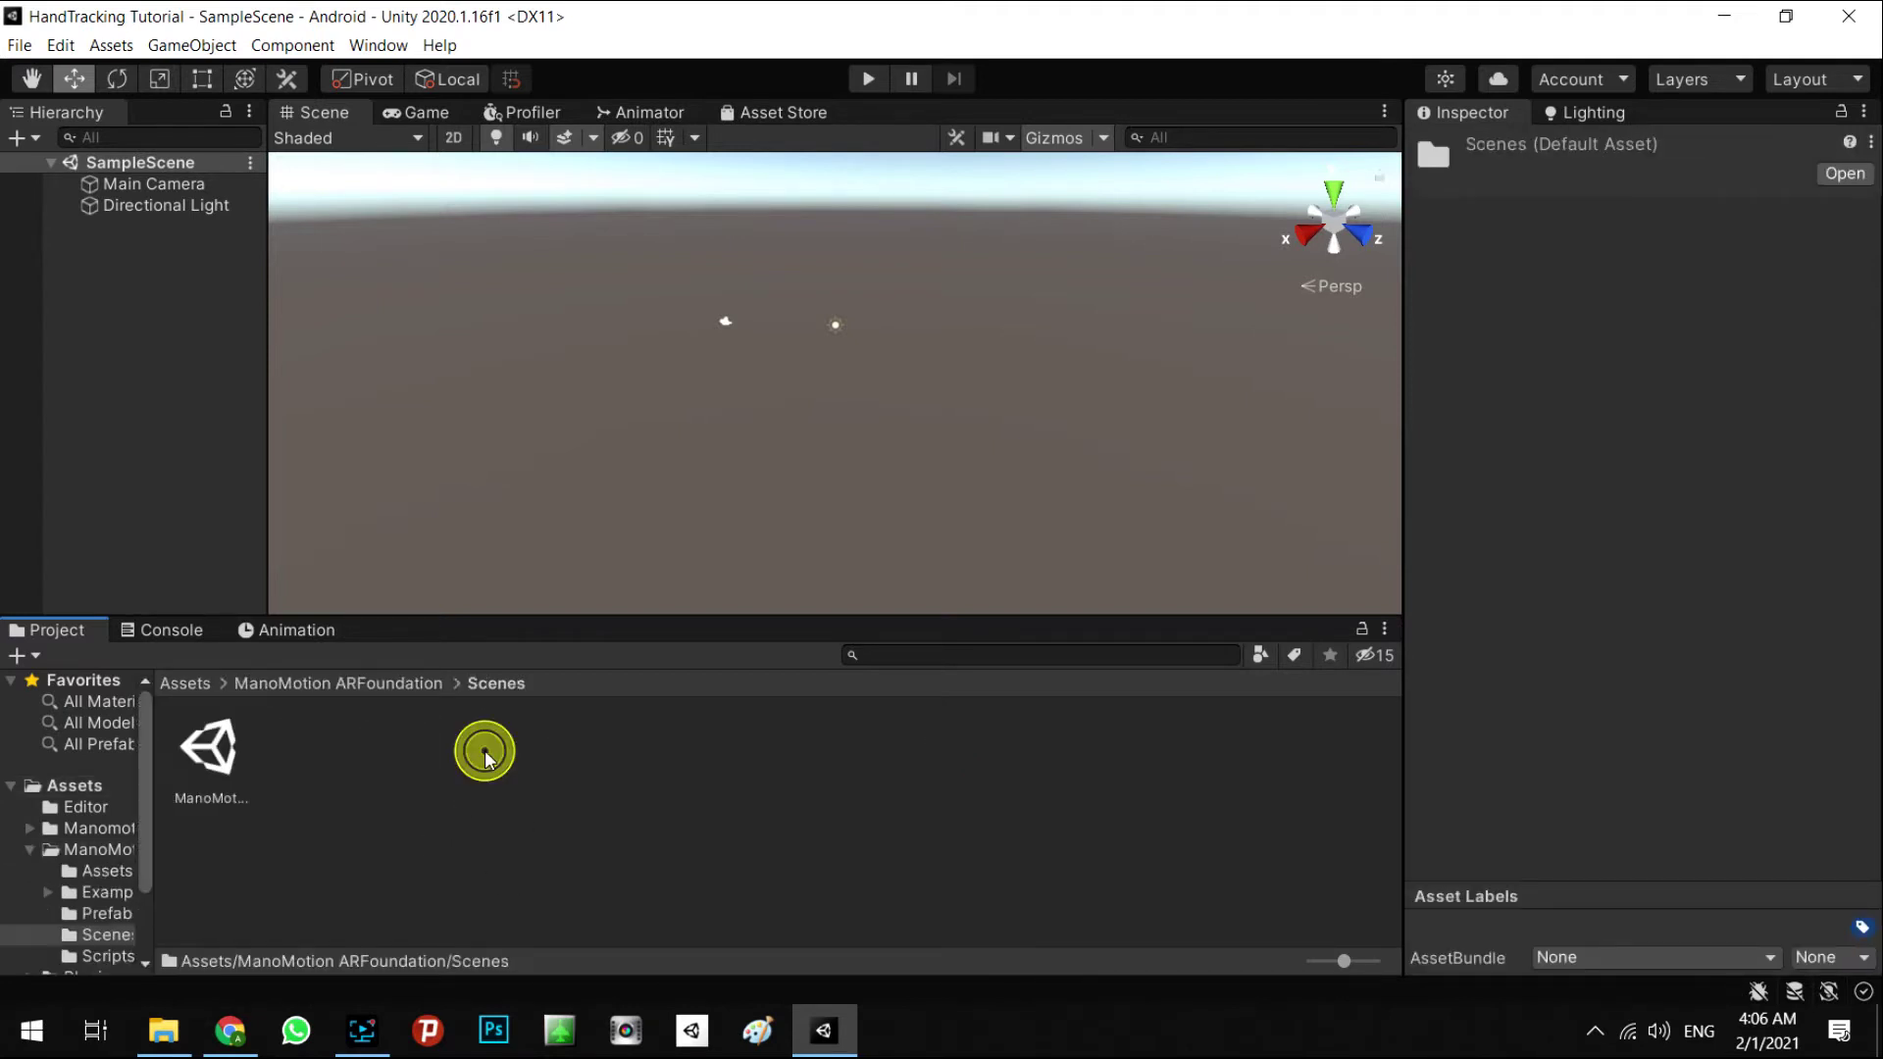
click(236, 768)
click(372, 682)
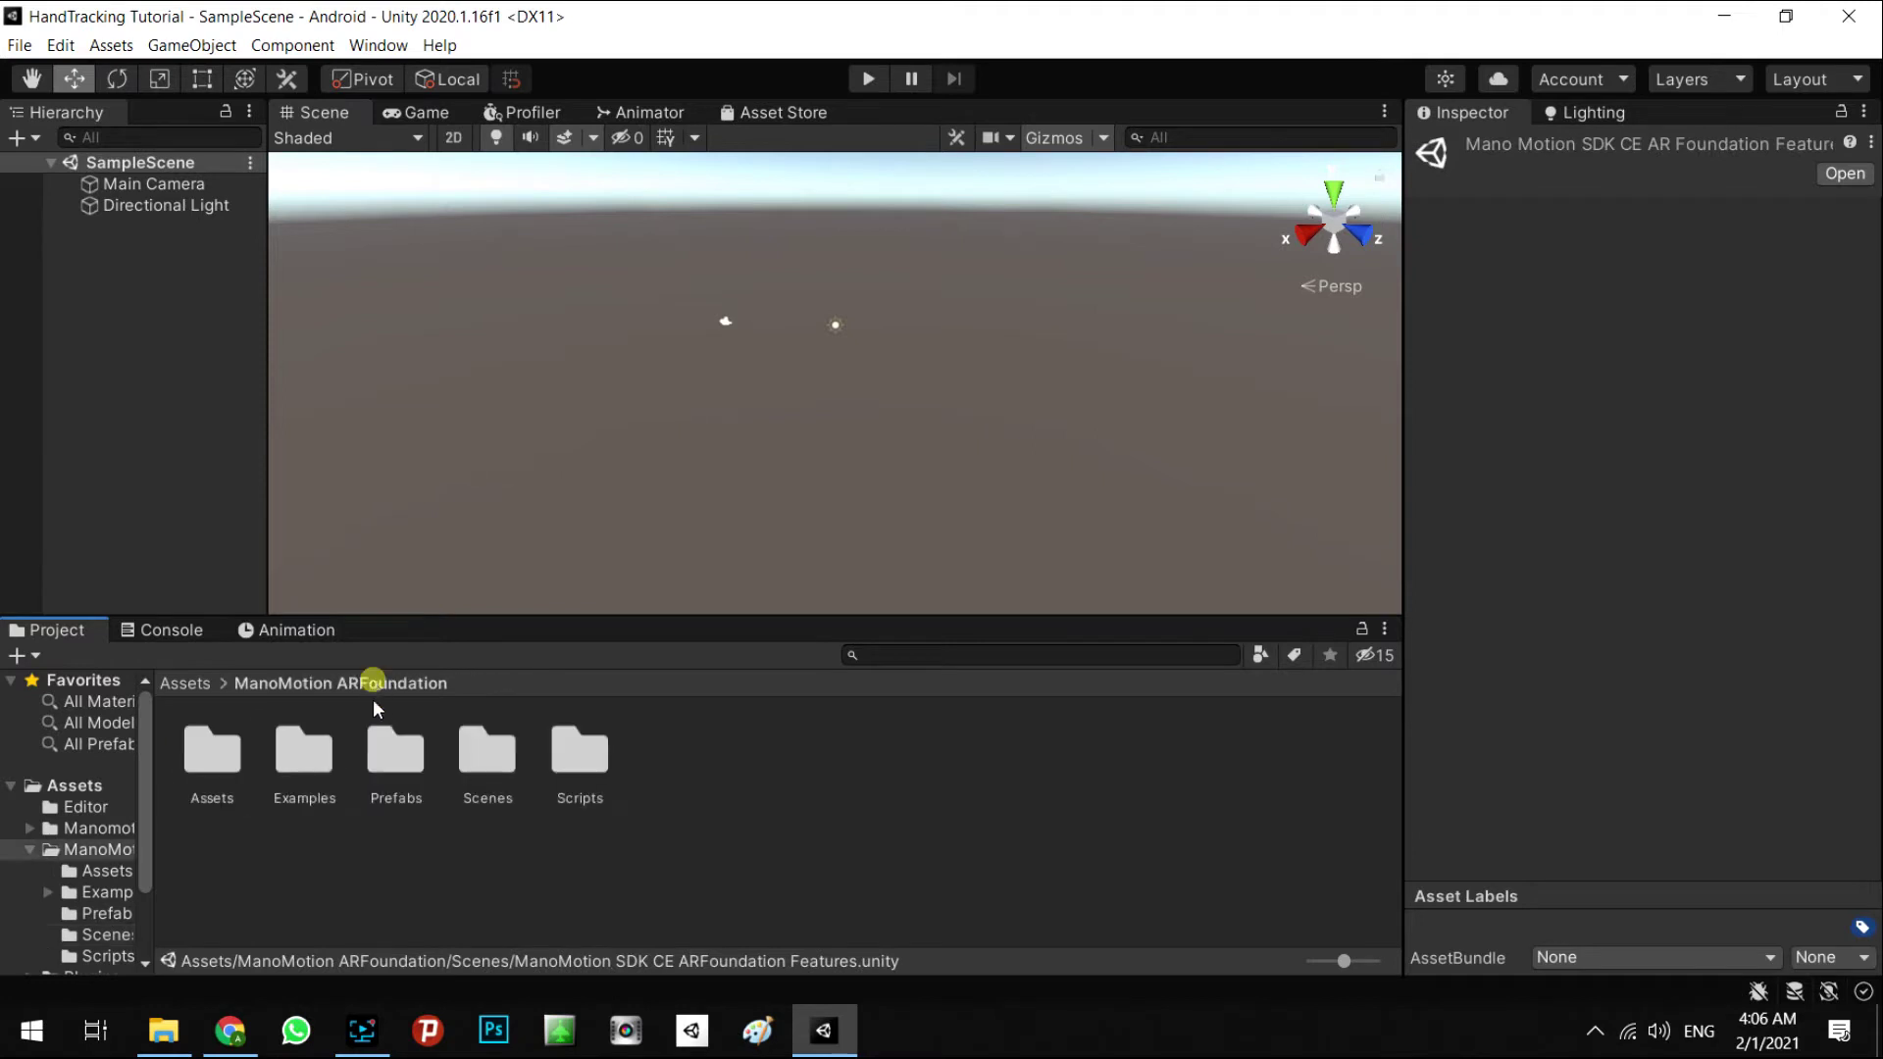
double_click(291, 760)
click(238, 761)
double_click(238, 763)
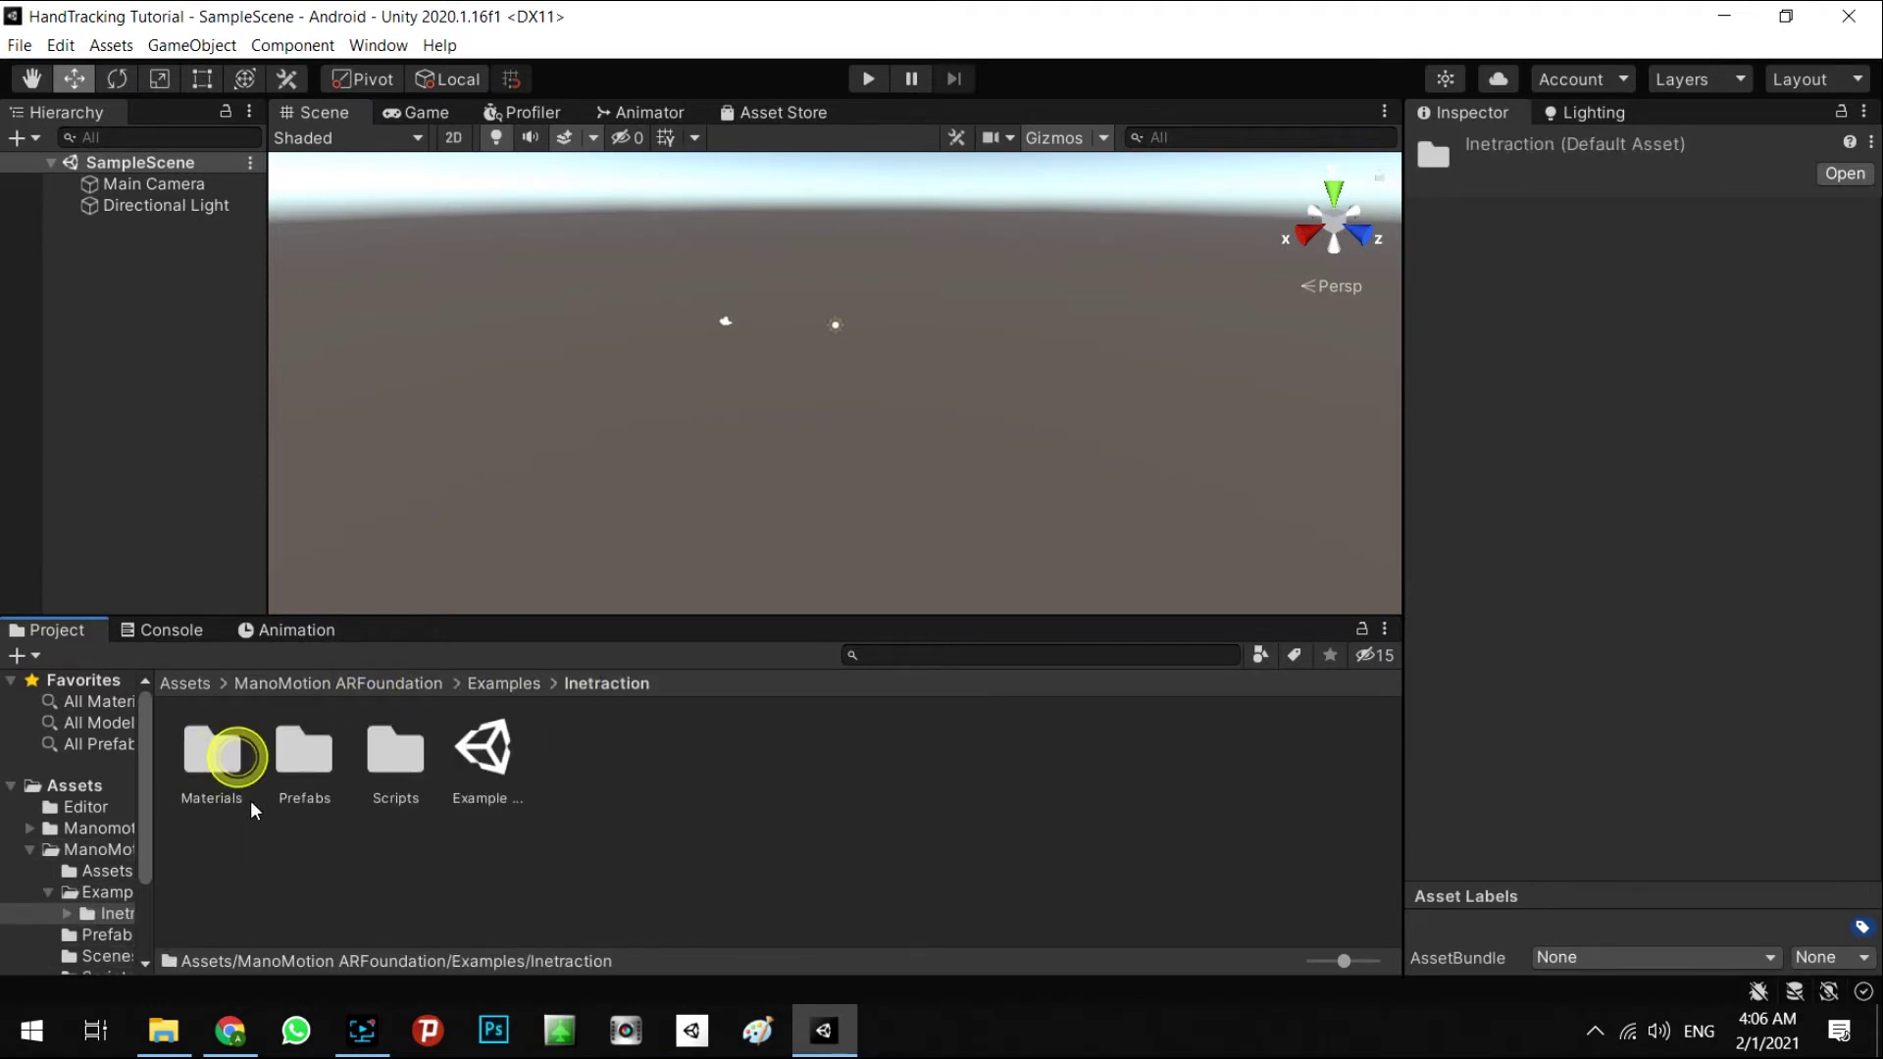
click(487, 755)
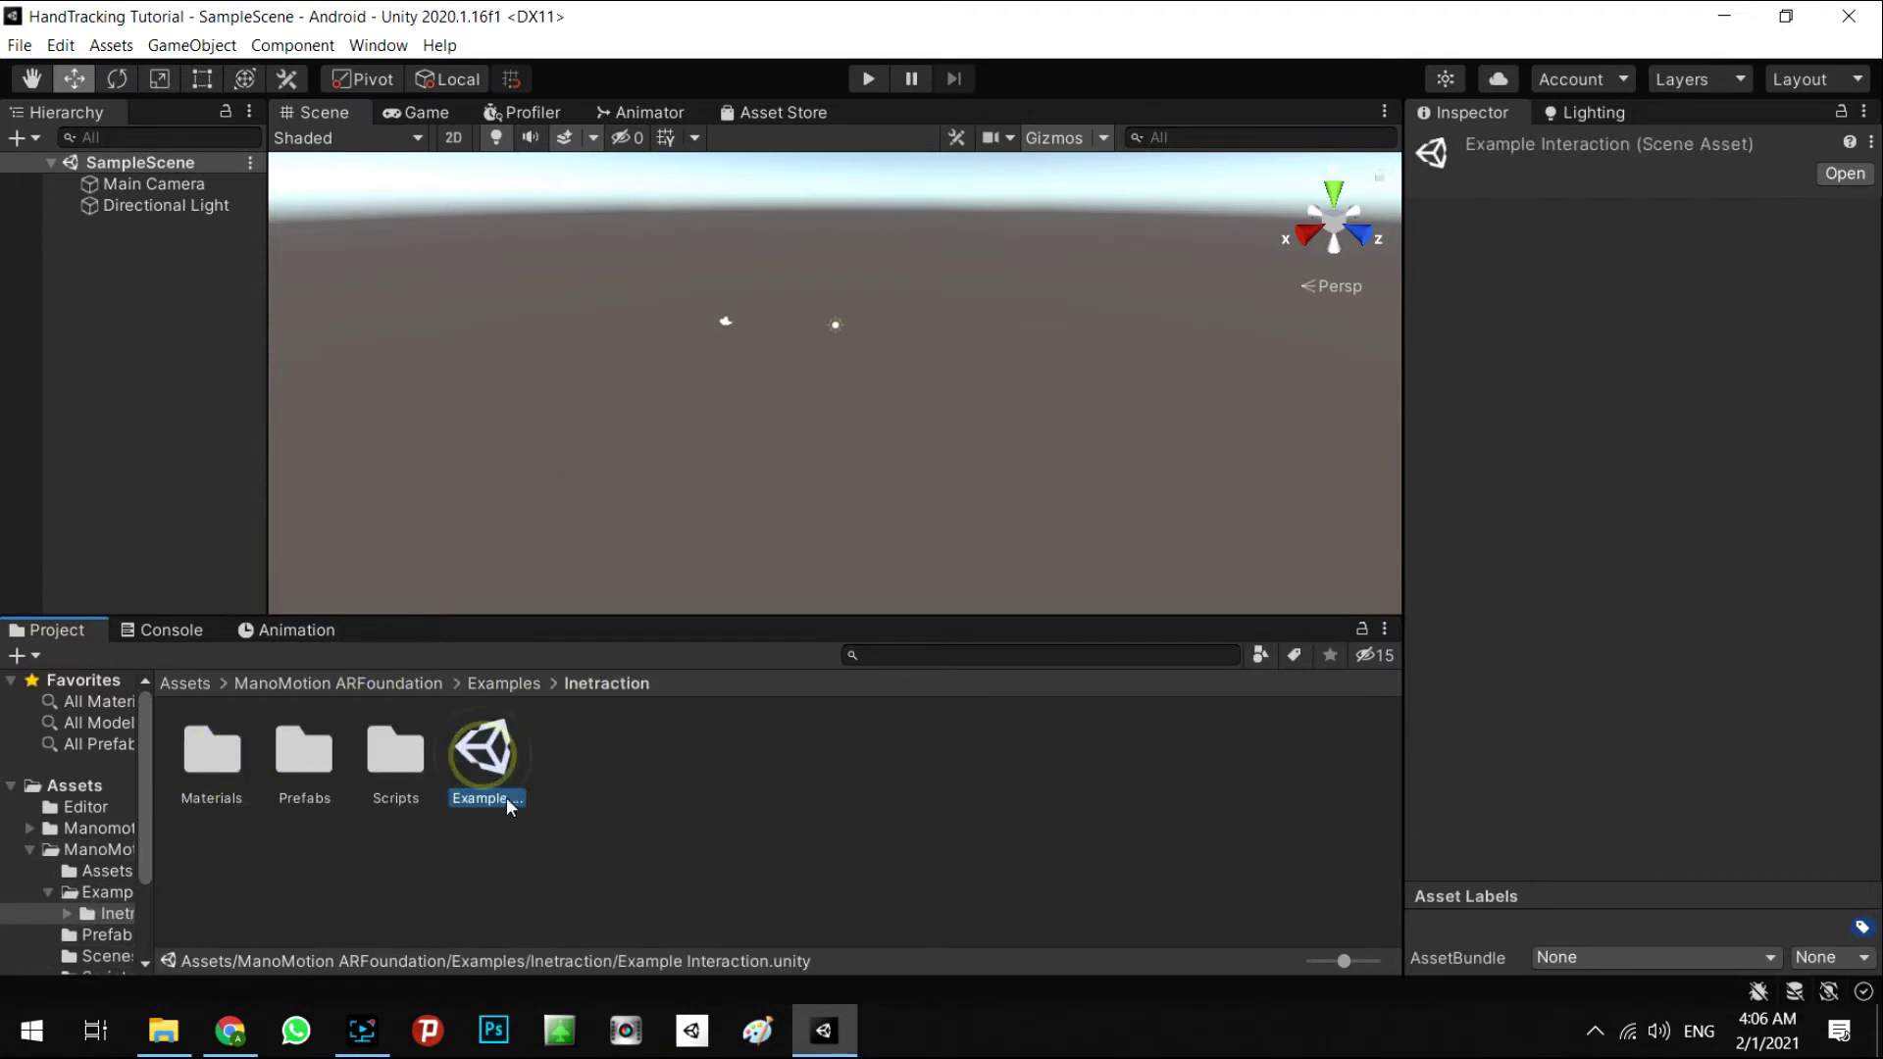
double_click(487, 764)
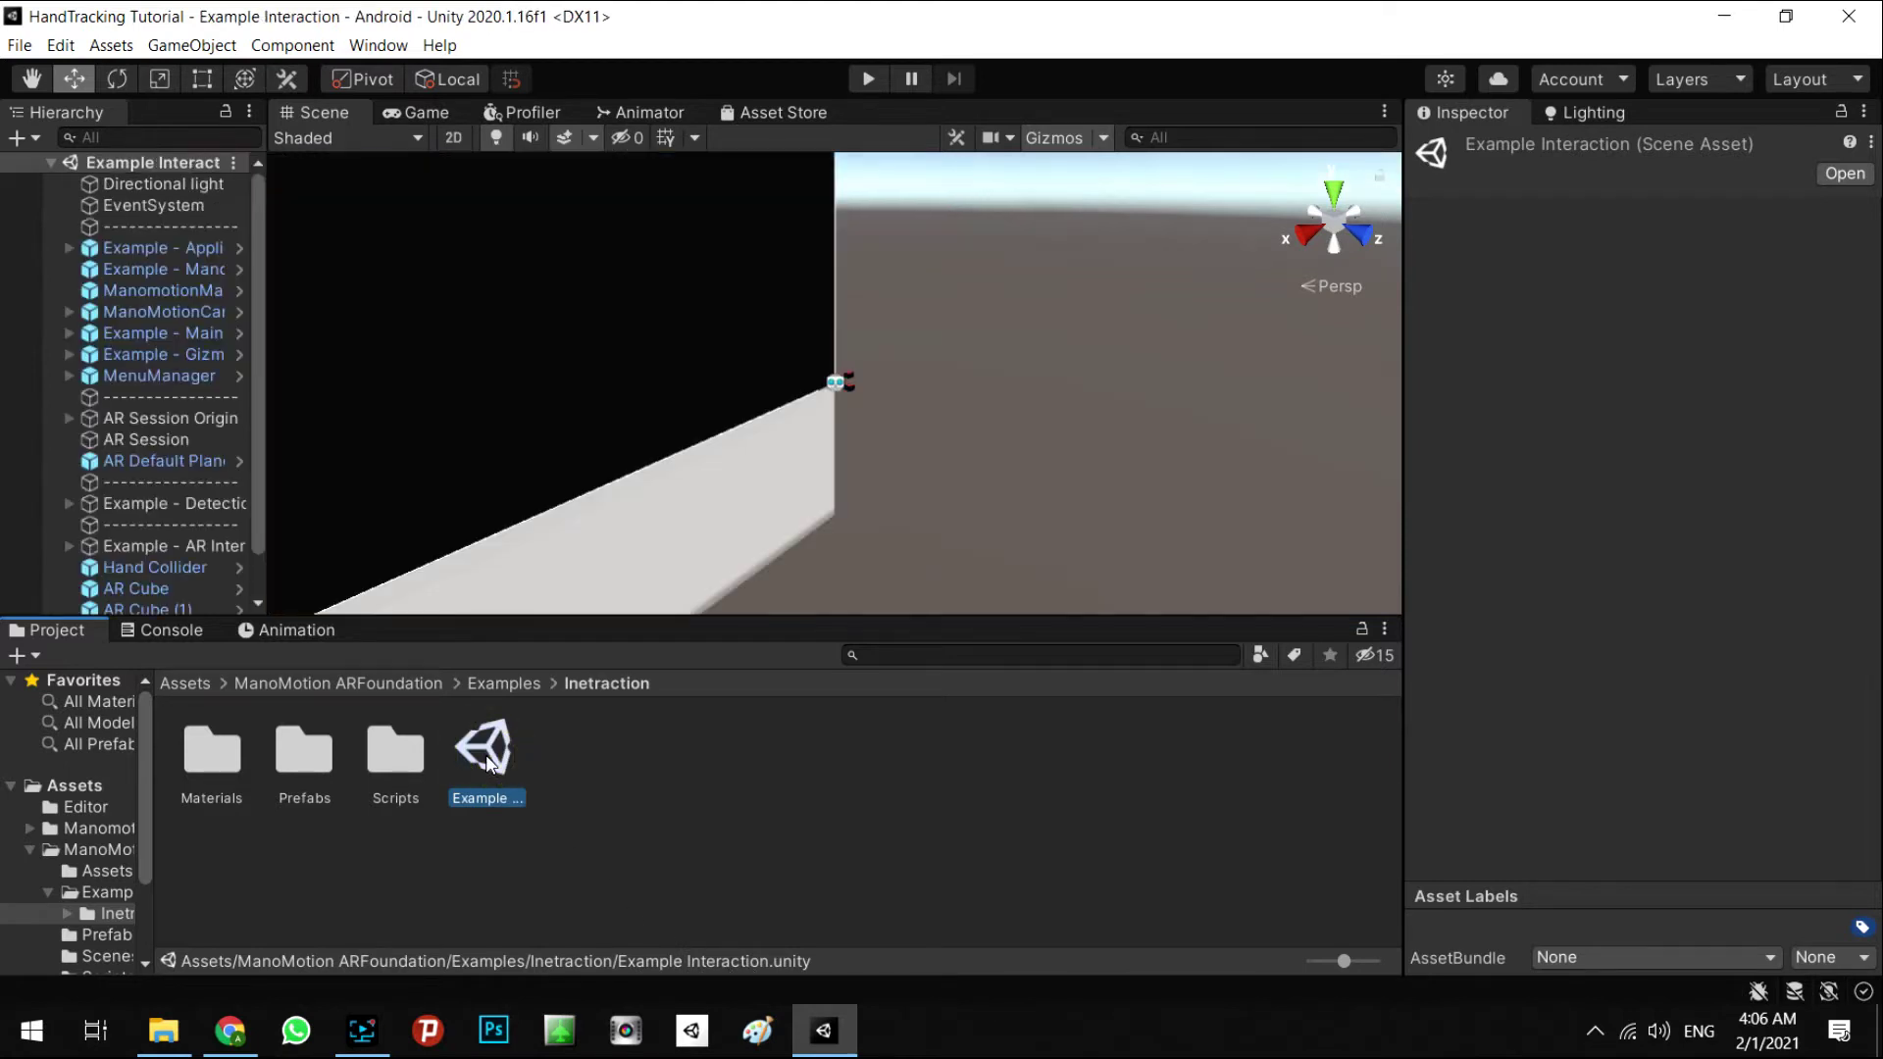
Shrink the Scene view's 3D icons with the Gizmos slider.
right_drag(852, 459, 892, 469)
key(w)
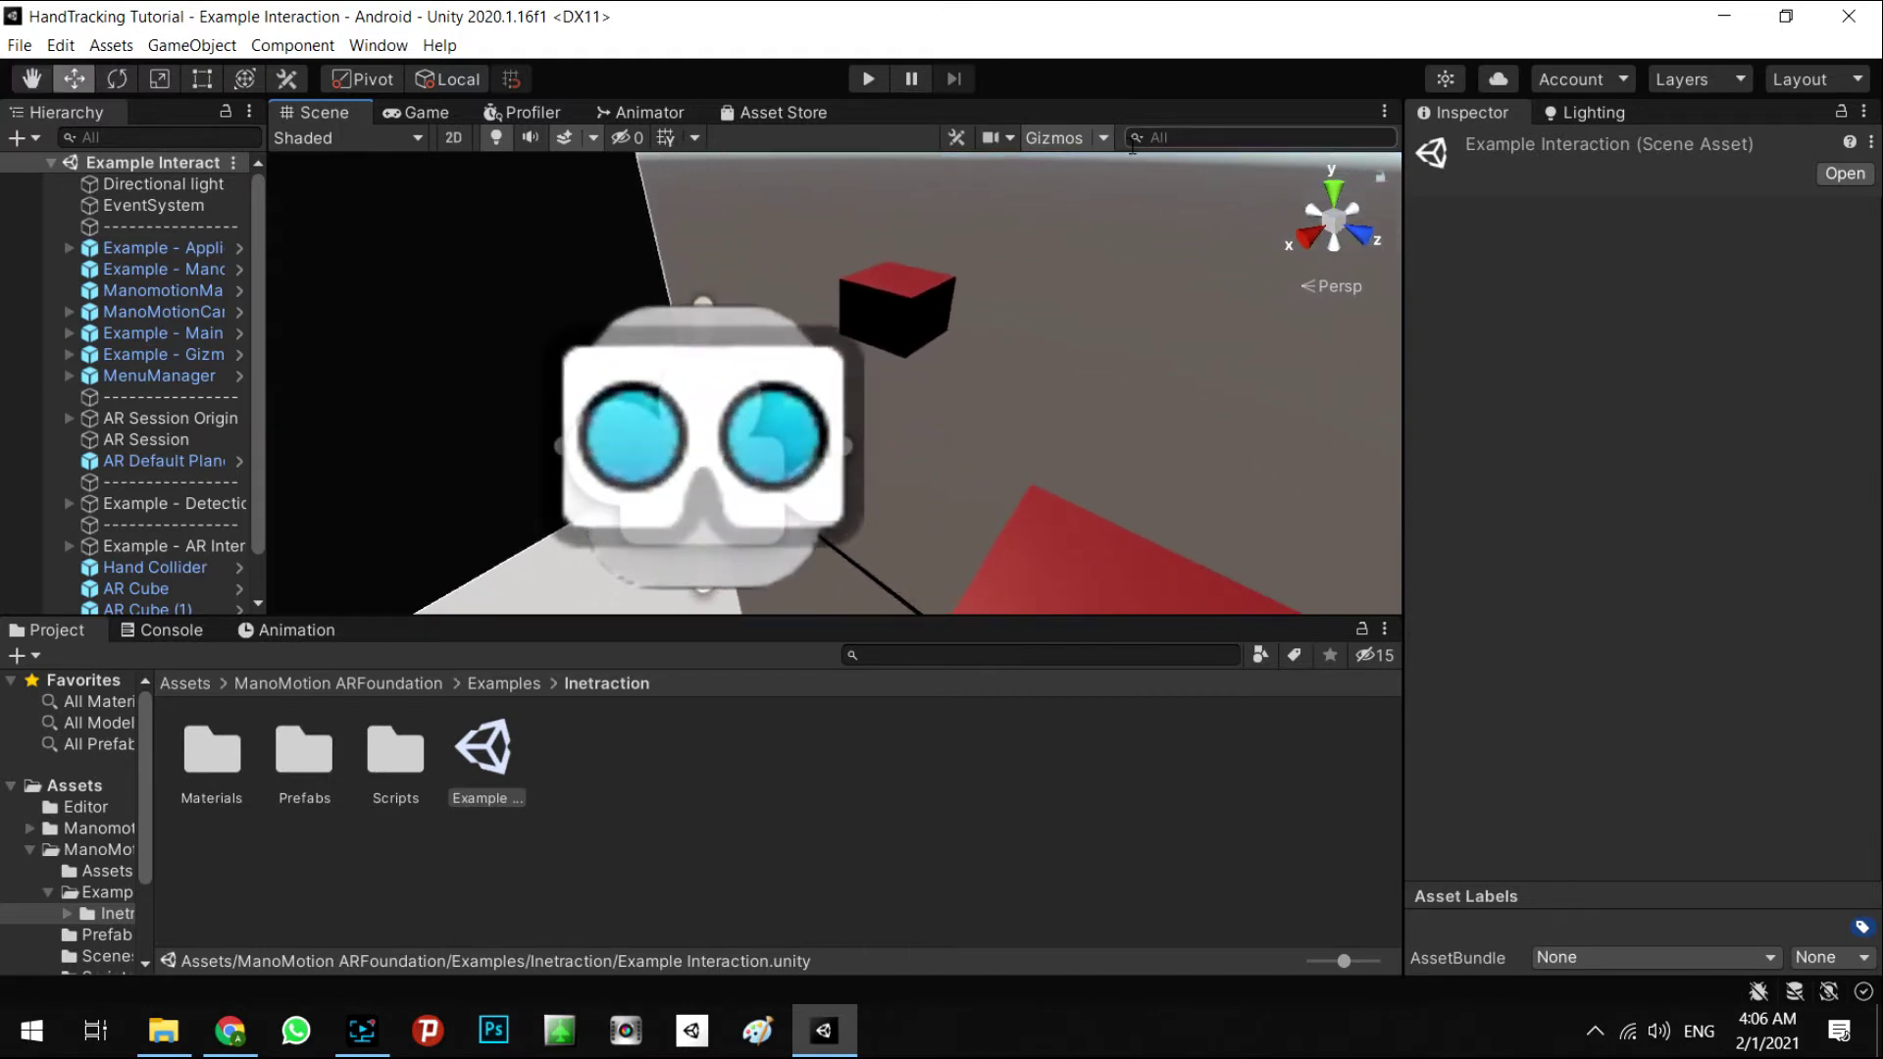
click(1106, 135)
drag(1377, 22, 1327, 22)
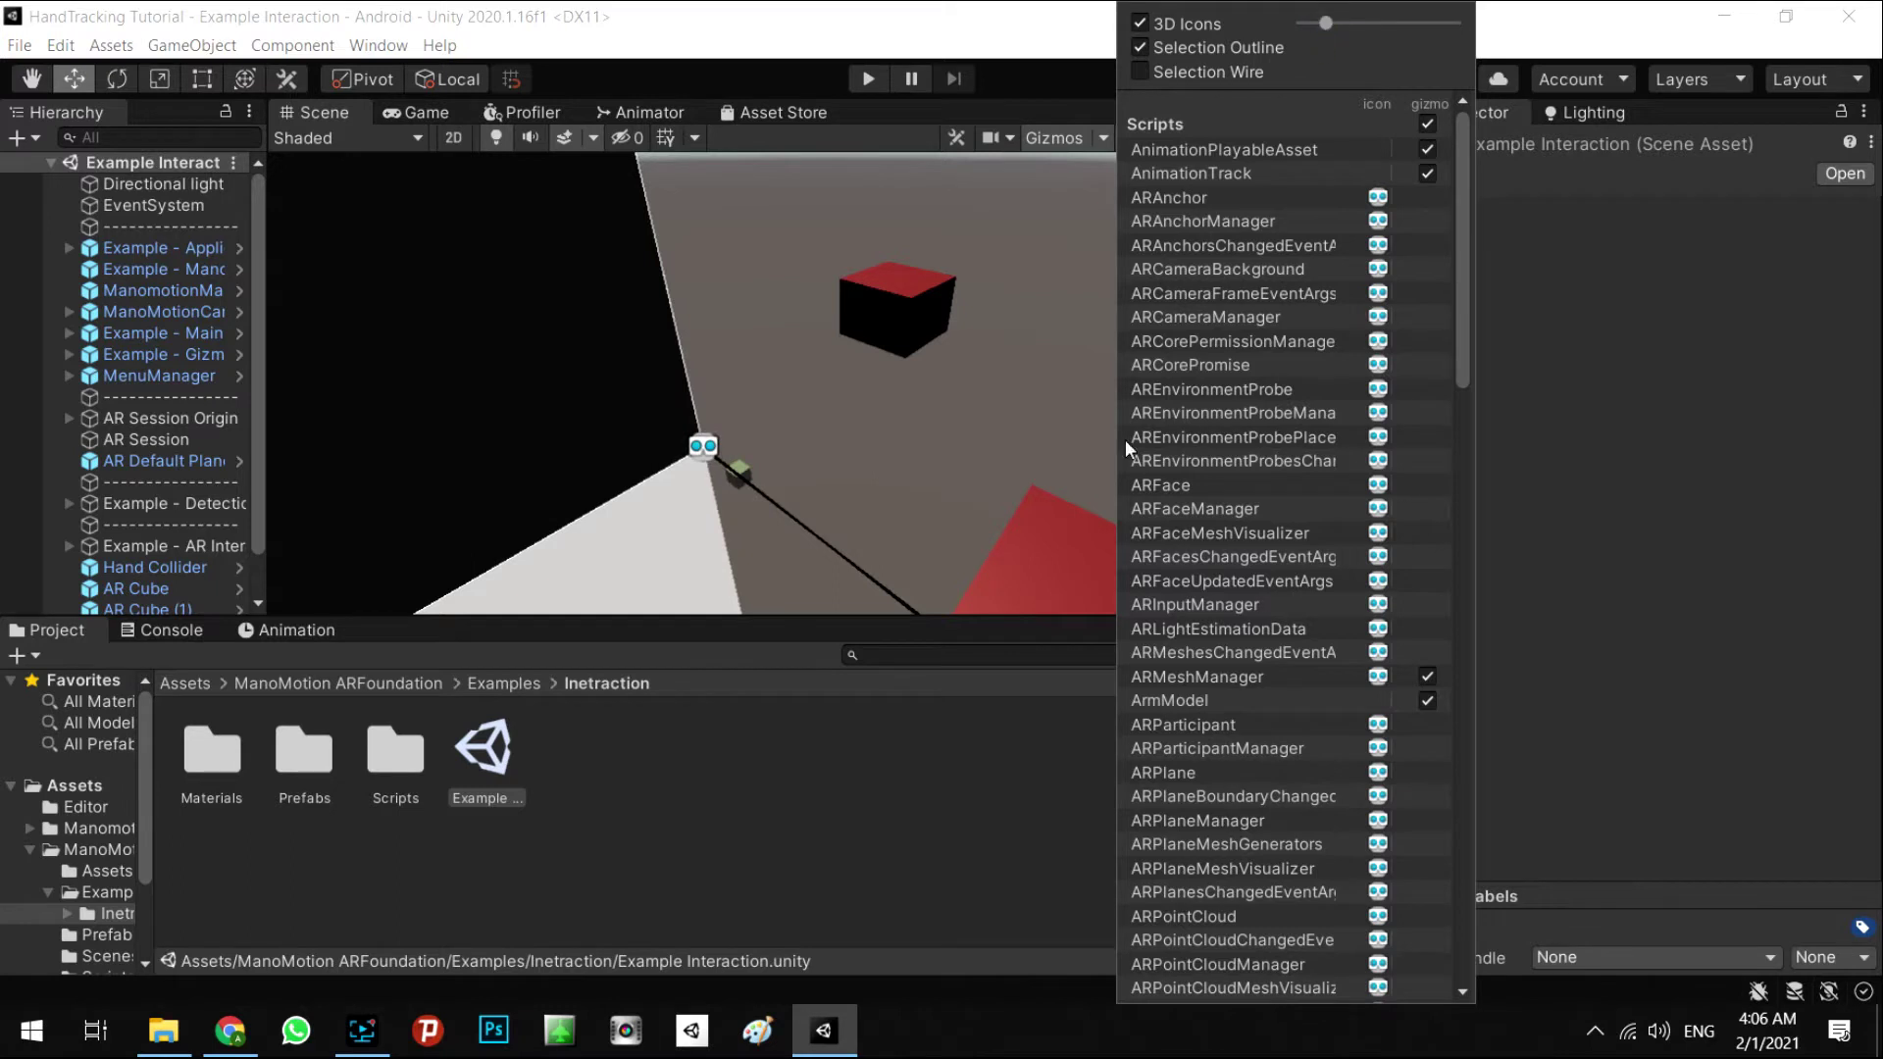
click(896, 777)
Orbit around the example scene to inspect the red wall and the cubes.
right_drag(896, 443, 1192, 382)
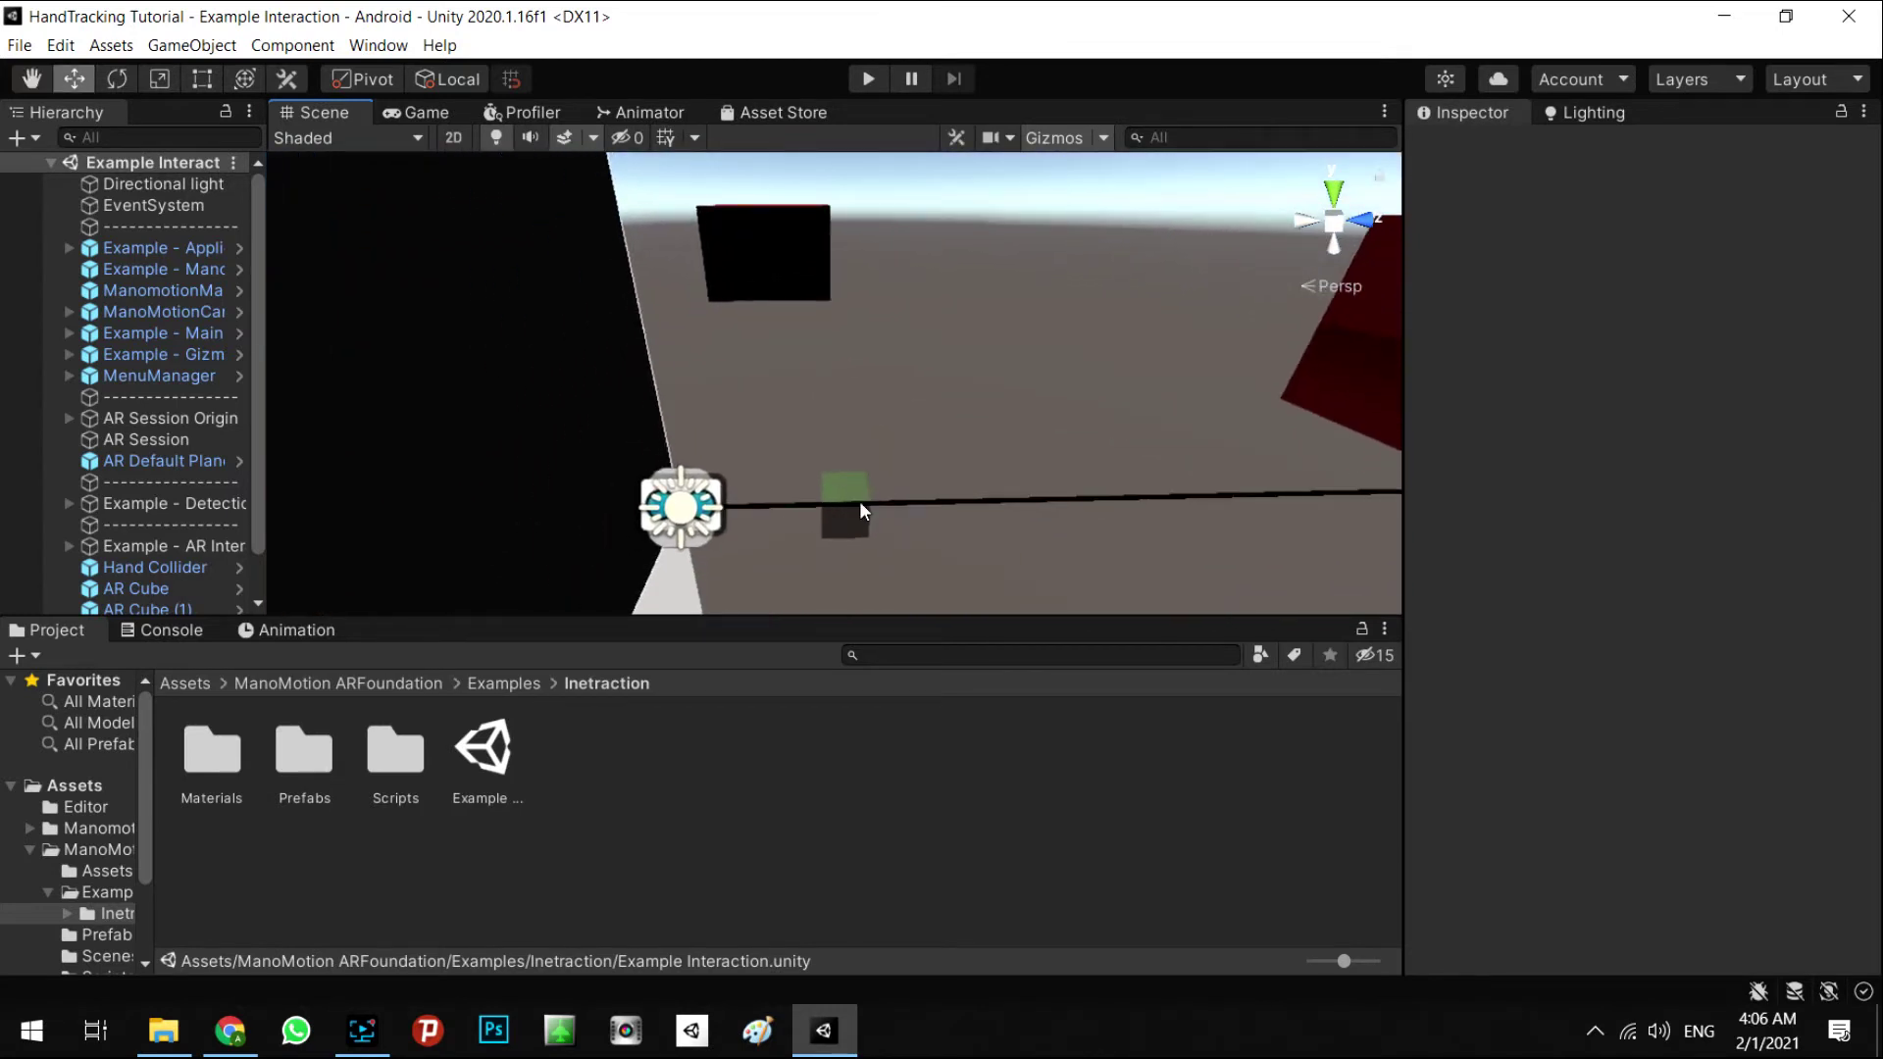
right_drag(871, 487, 1167, 353)
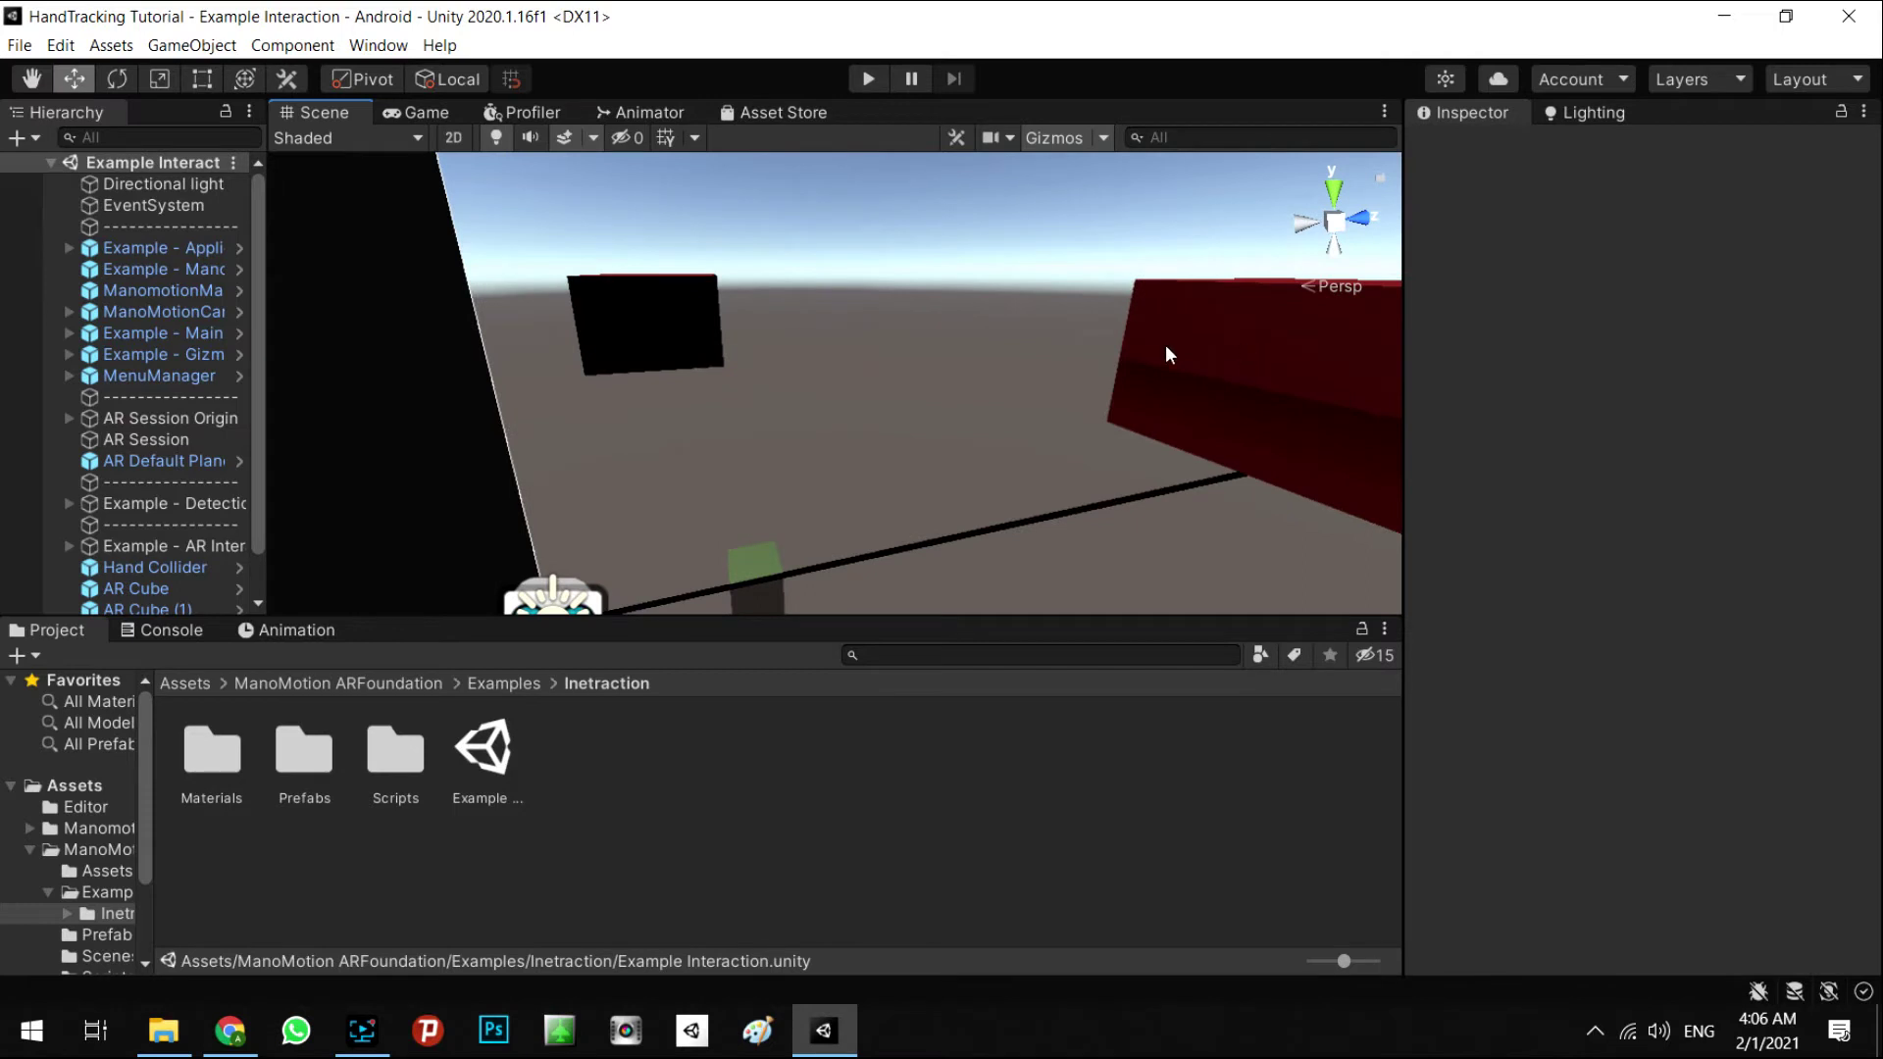
right_drag(604, 312, 233, 411)
right_drag(820, 351, 932, 538)
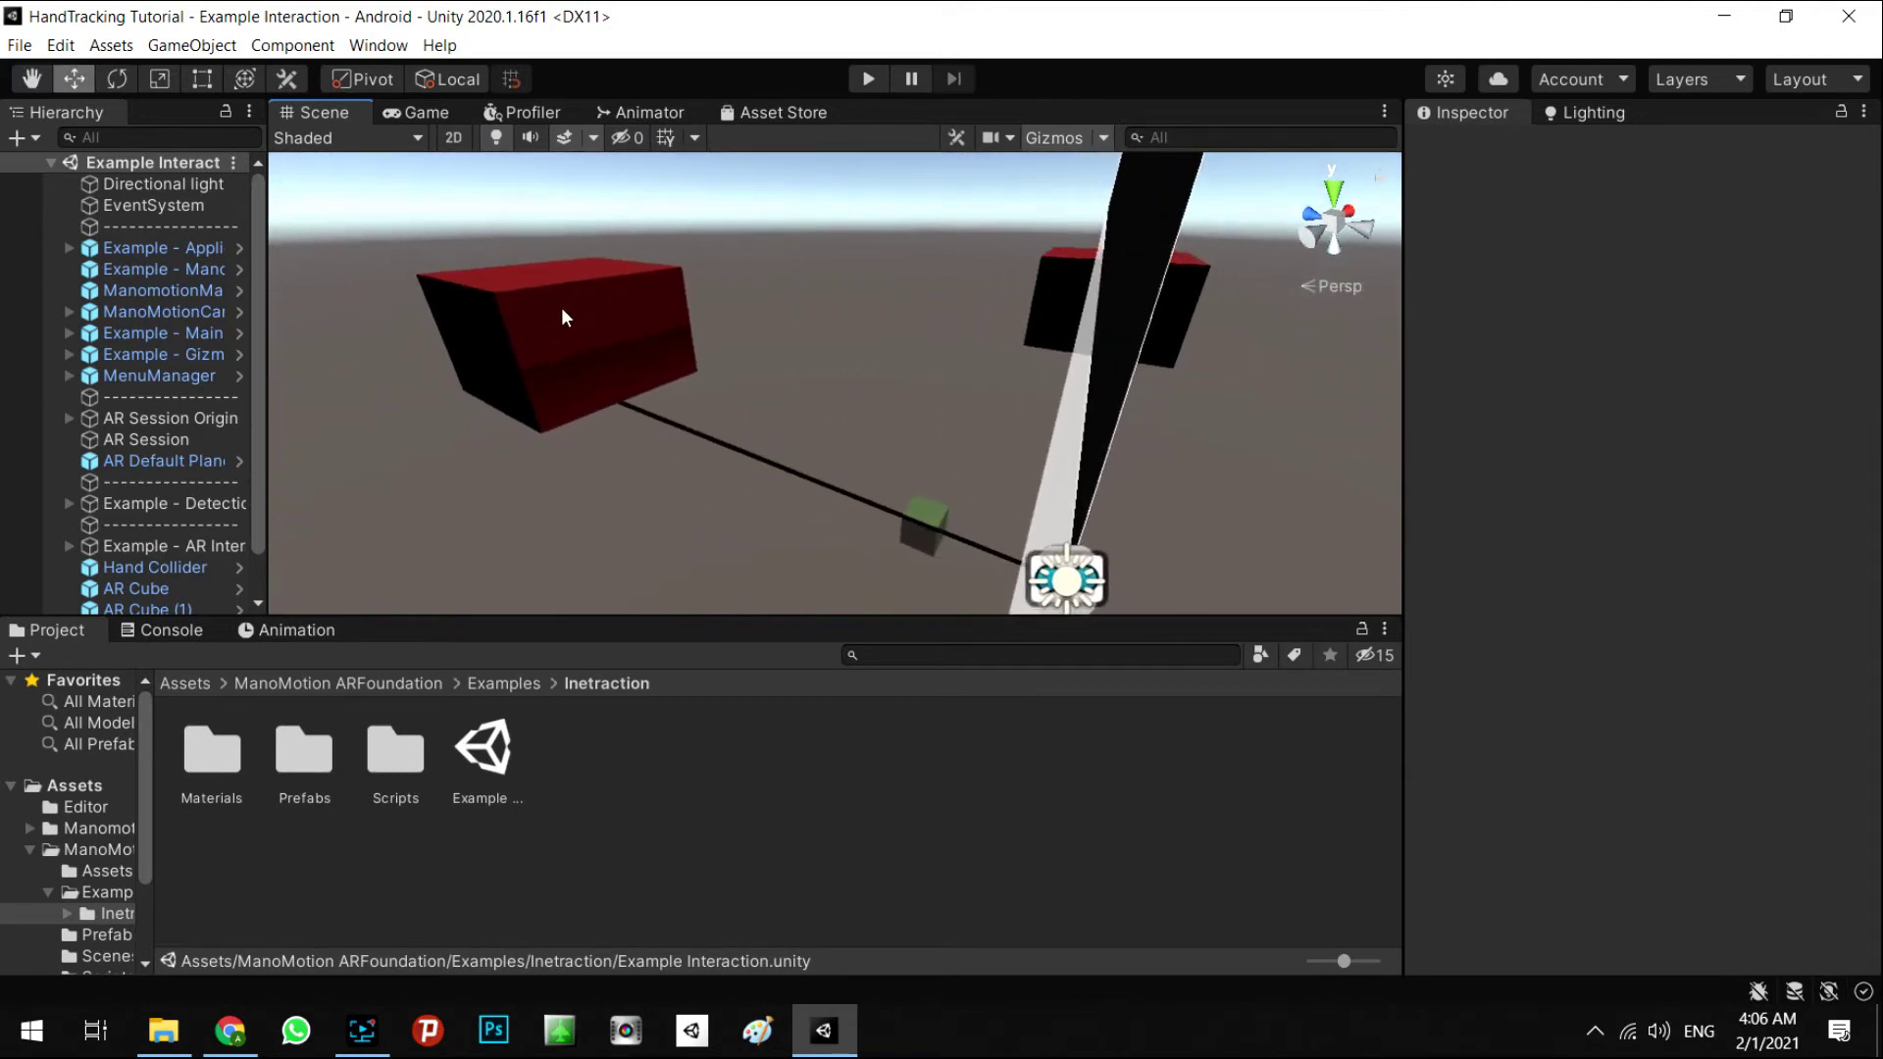
right_drag(1302, 317, 115, 467)
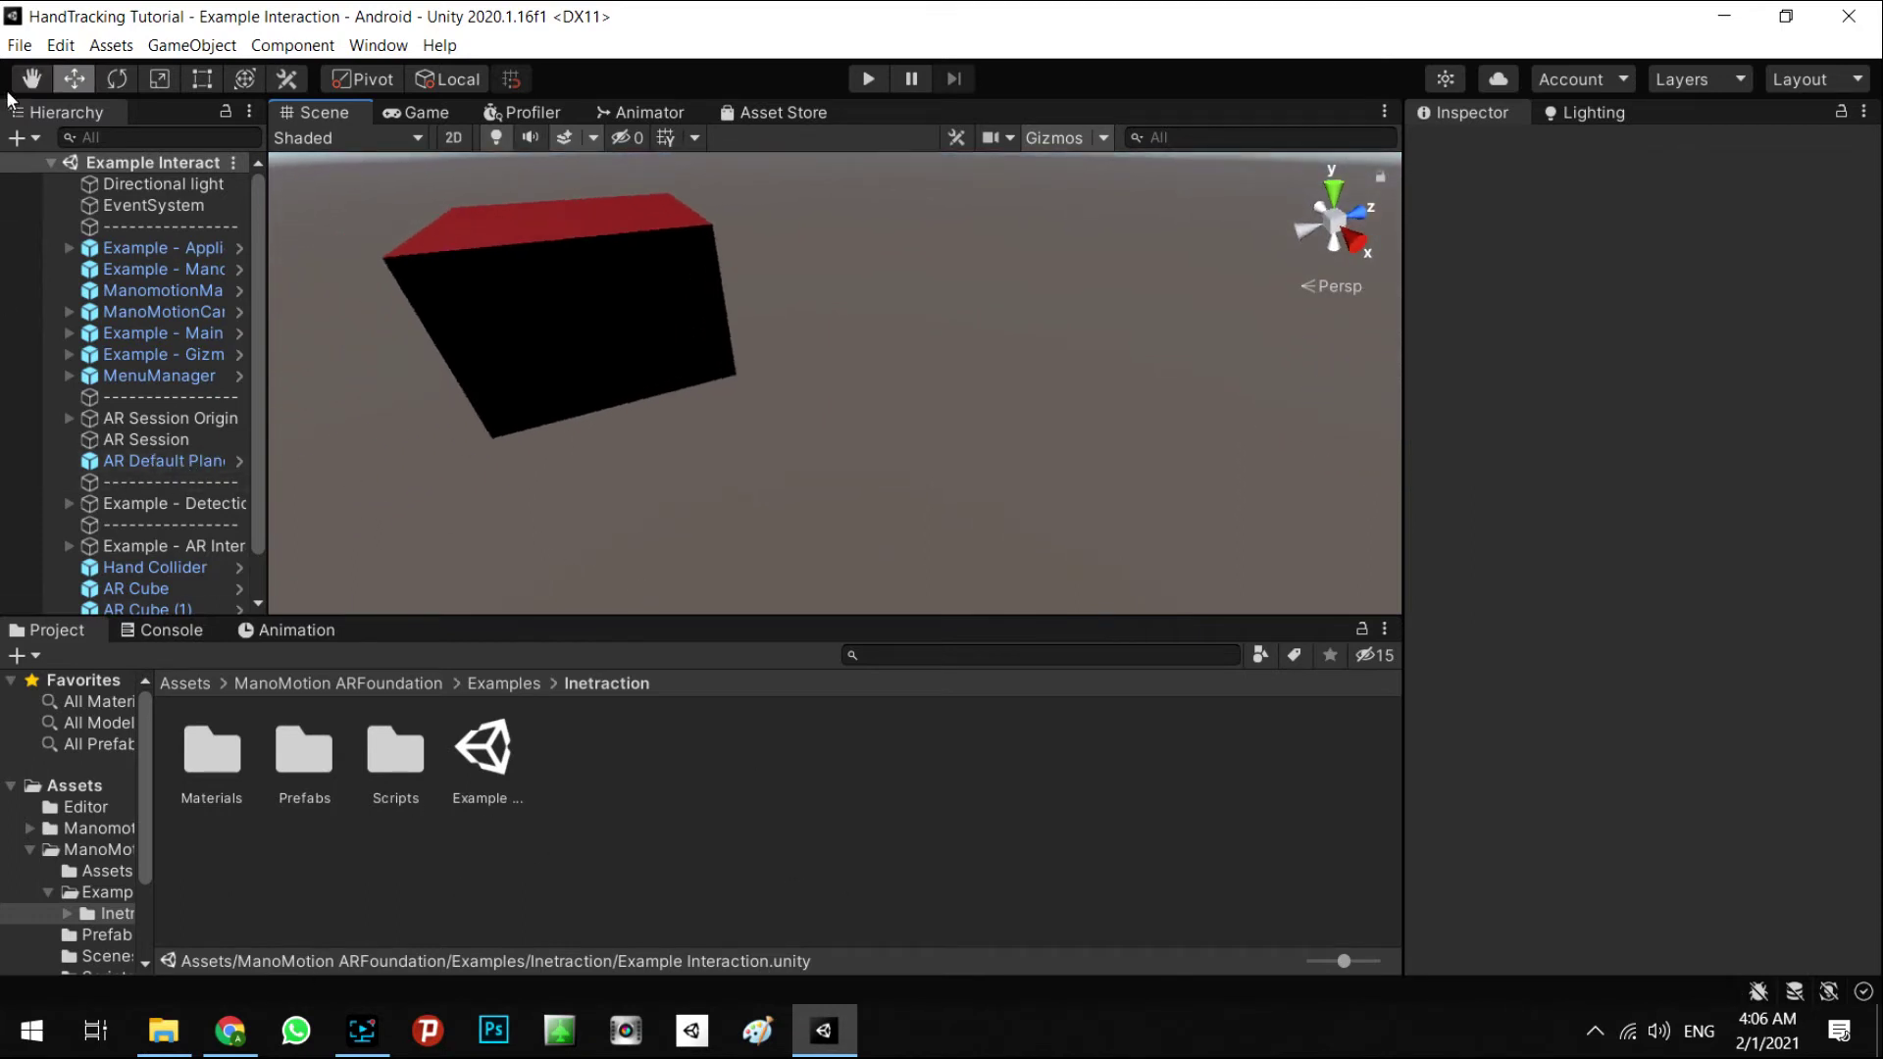
click(19, 45)
Open Player Settings, select the package name com.ATR.HandTracking, and switch to the browser.
click(60, 277)
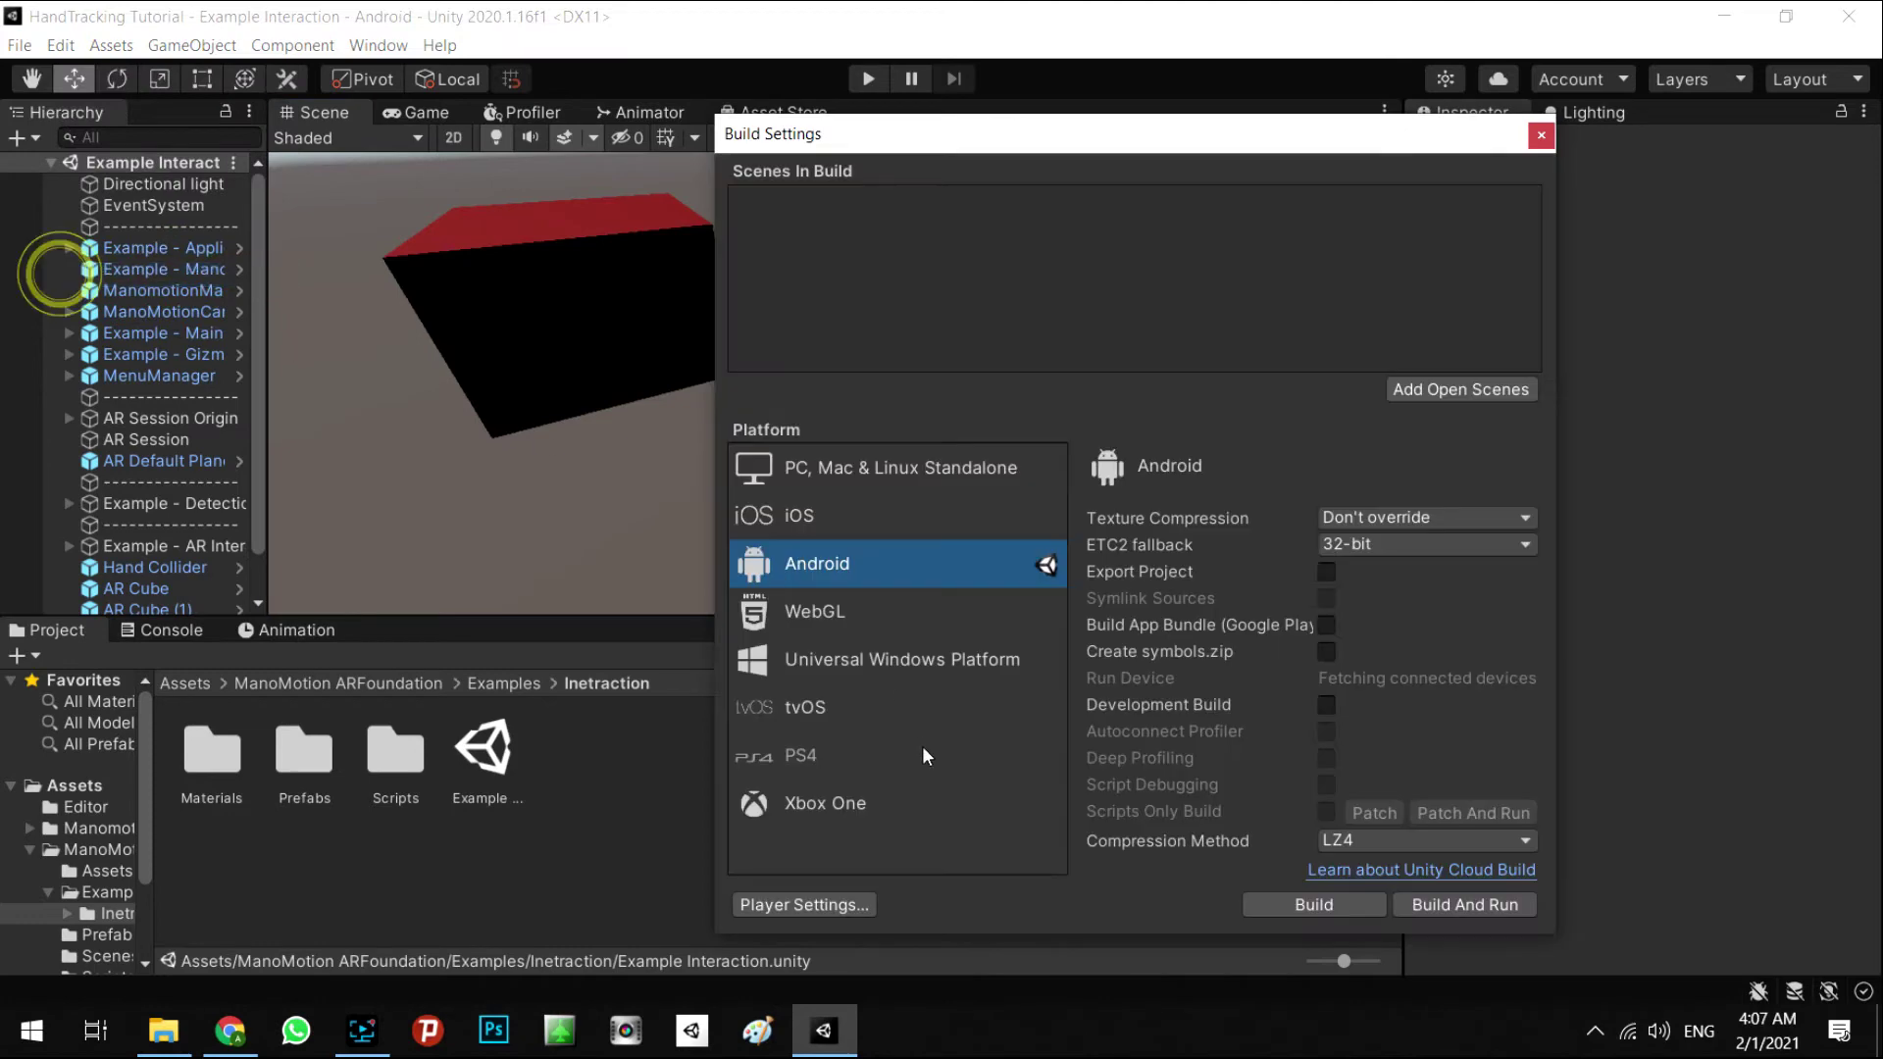
click(804, 902)
scroll(1410, 347, down, 10)
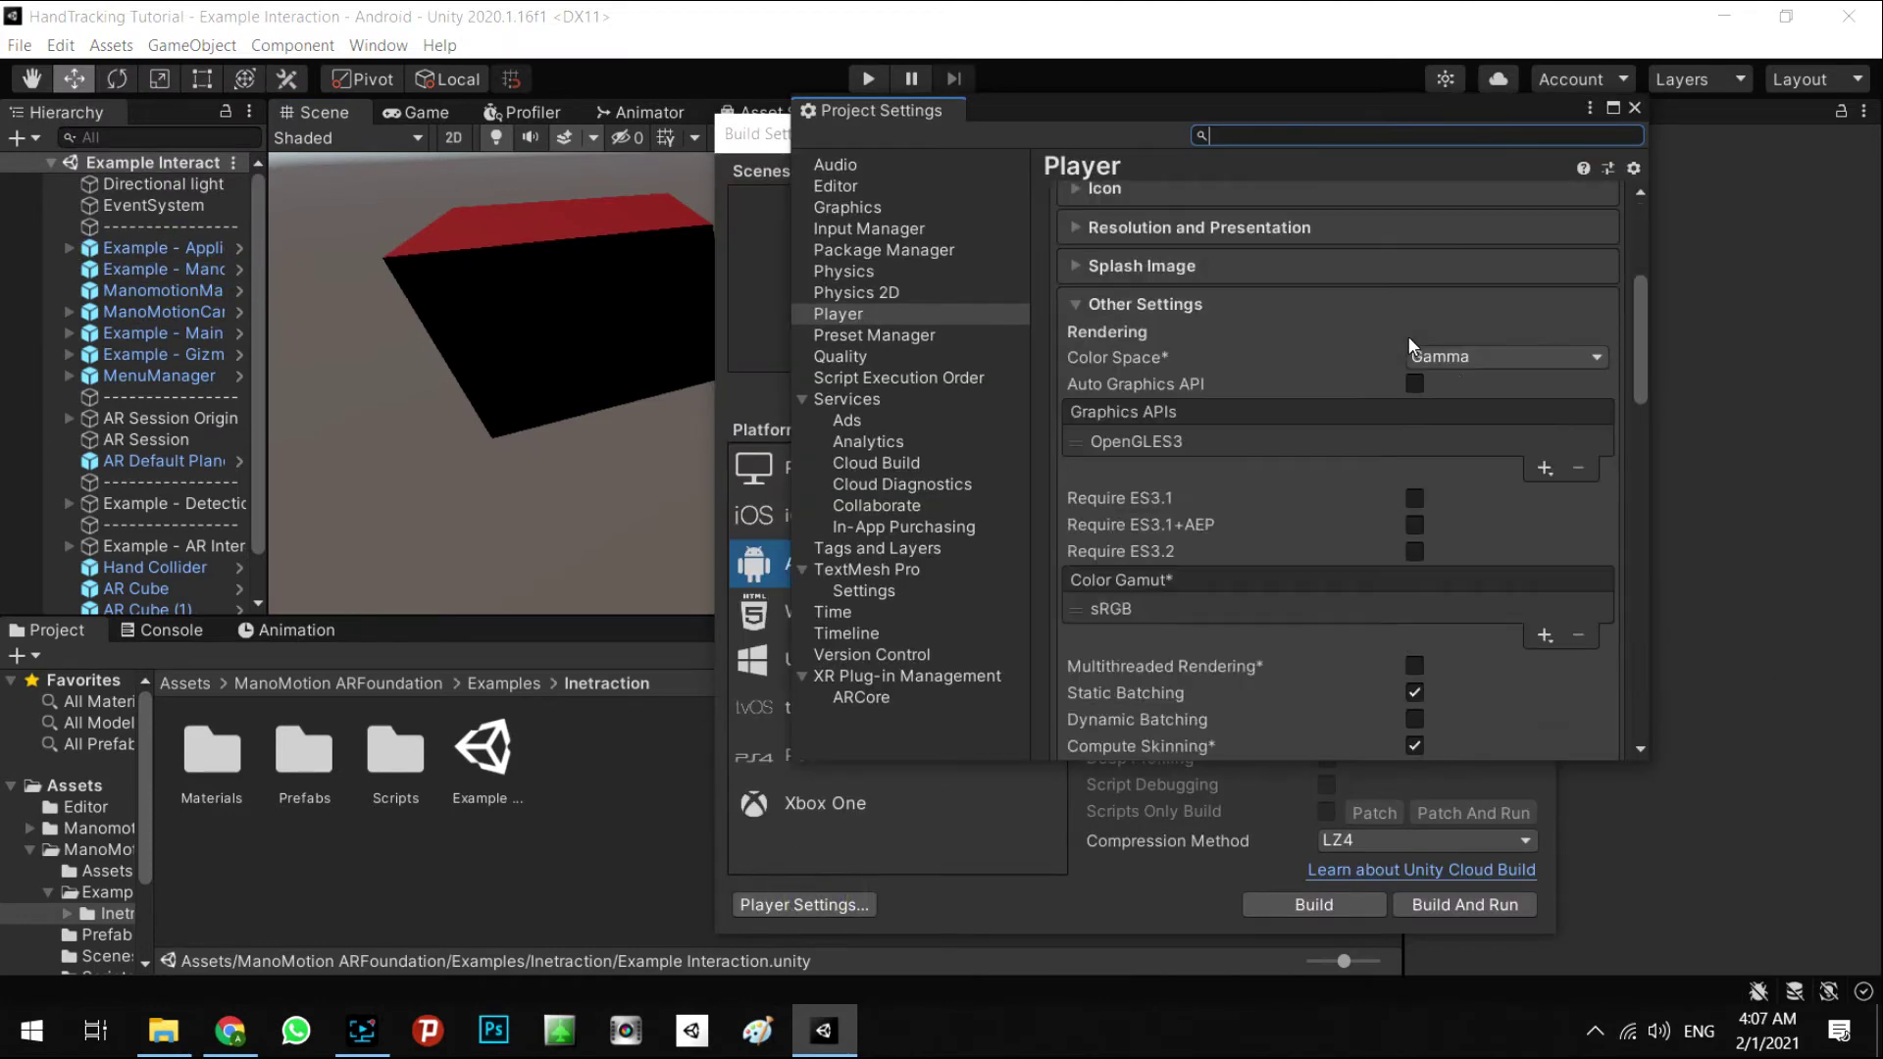
scroll(1479, 458, down, 3)
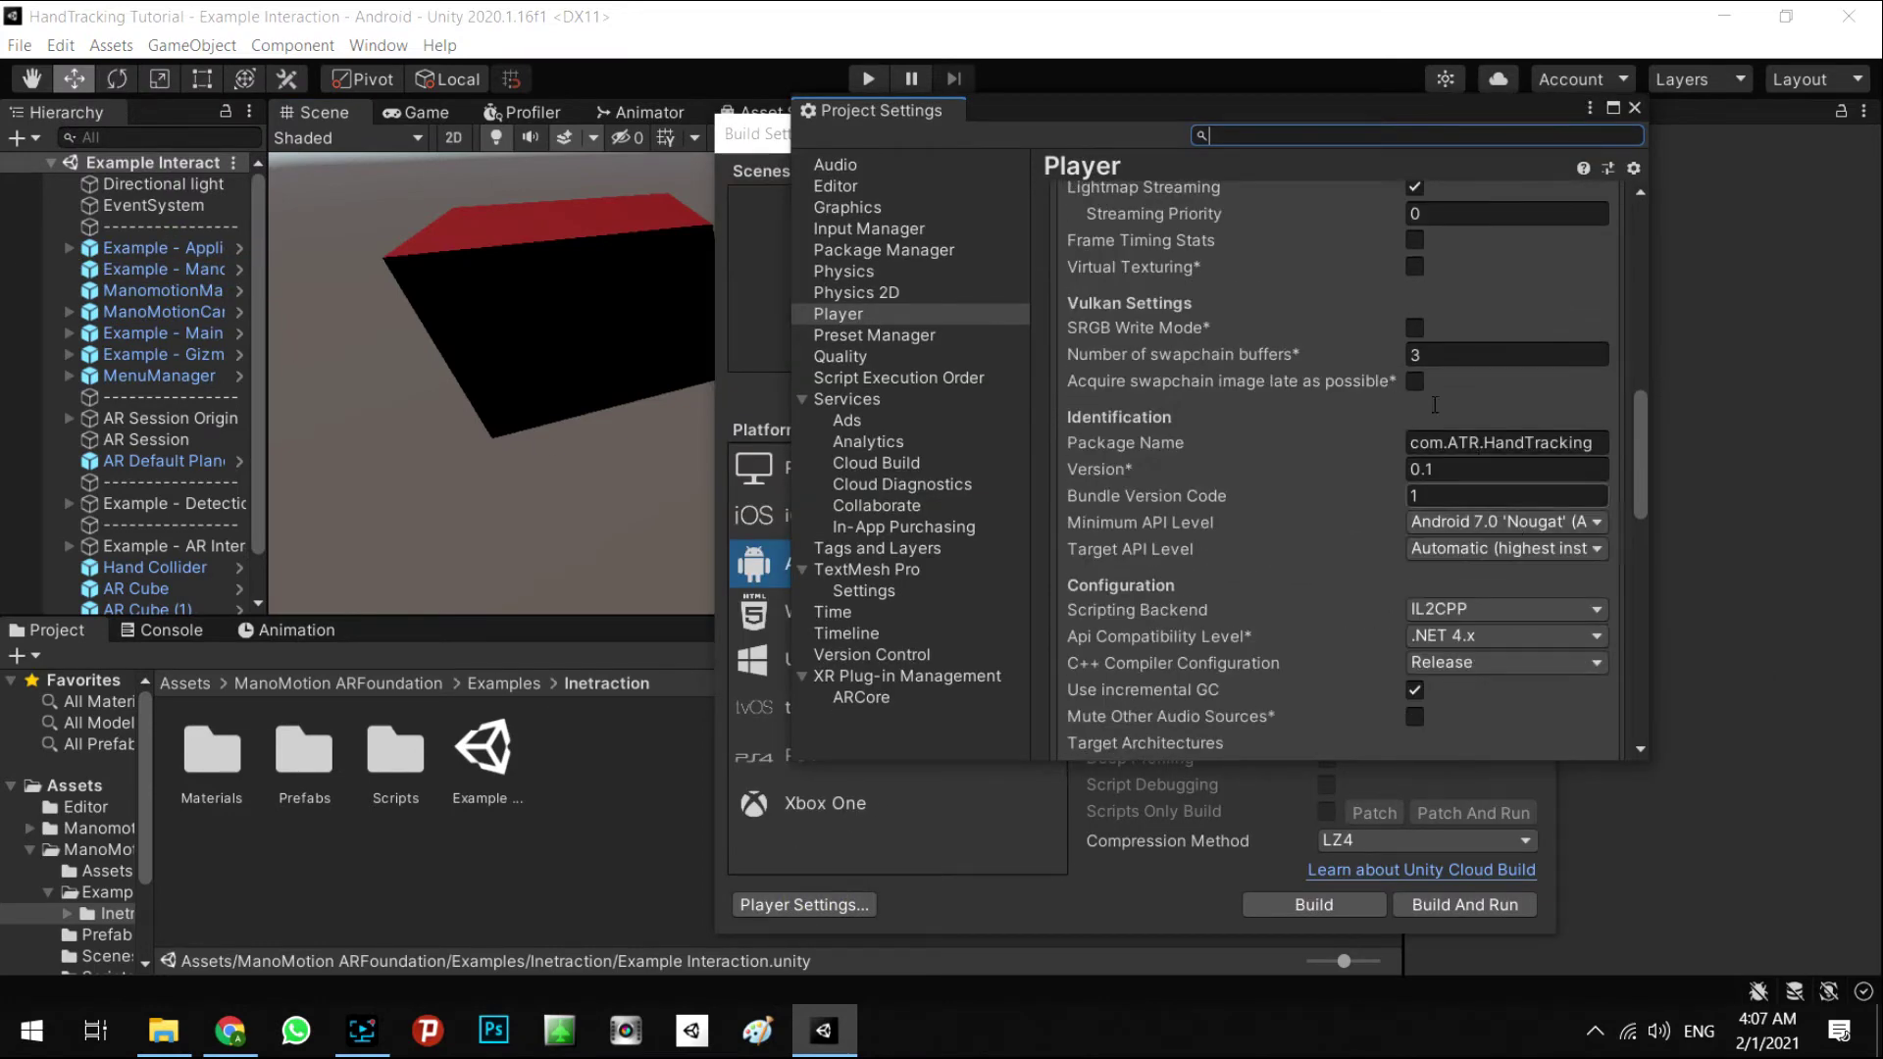
click(1498, 444)
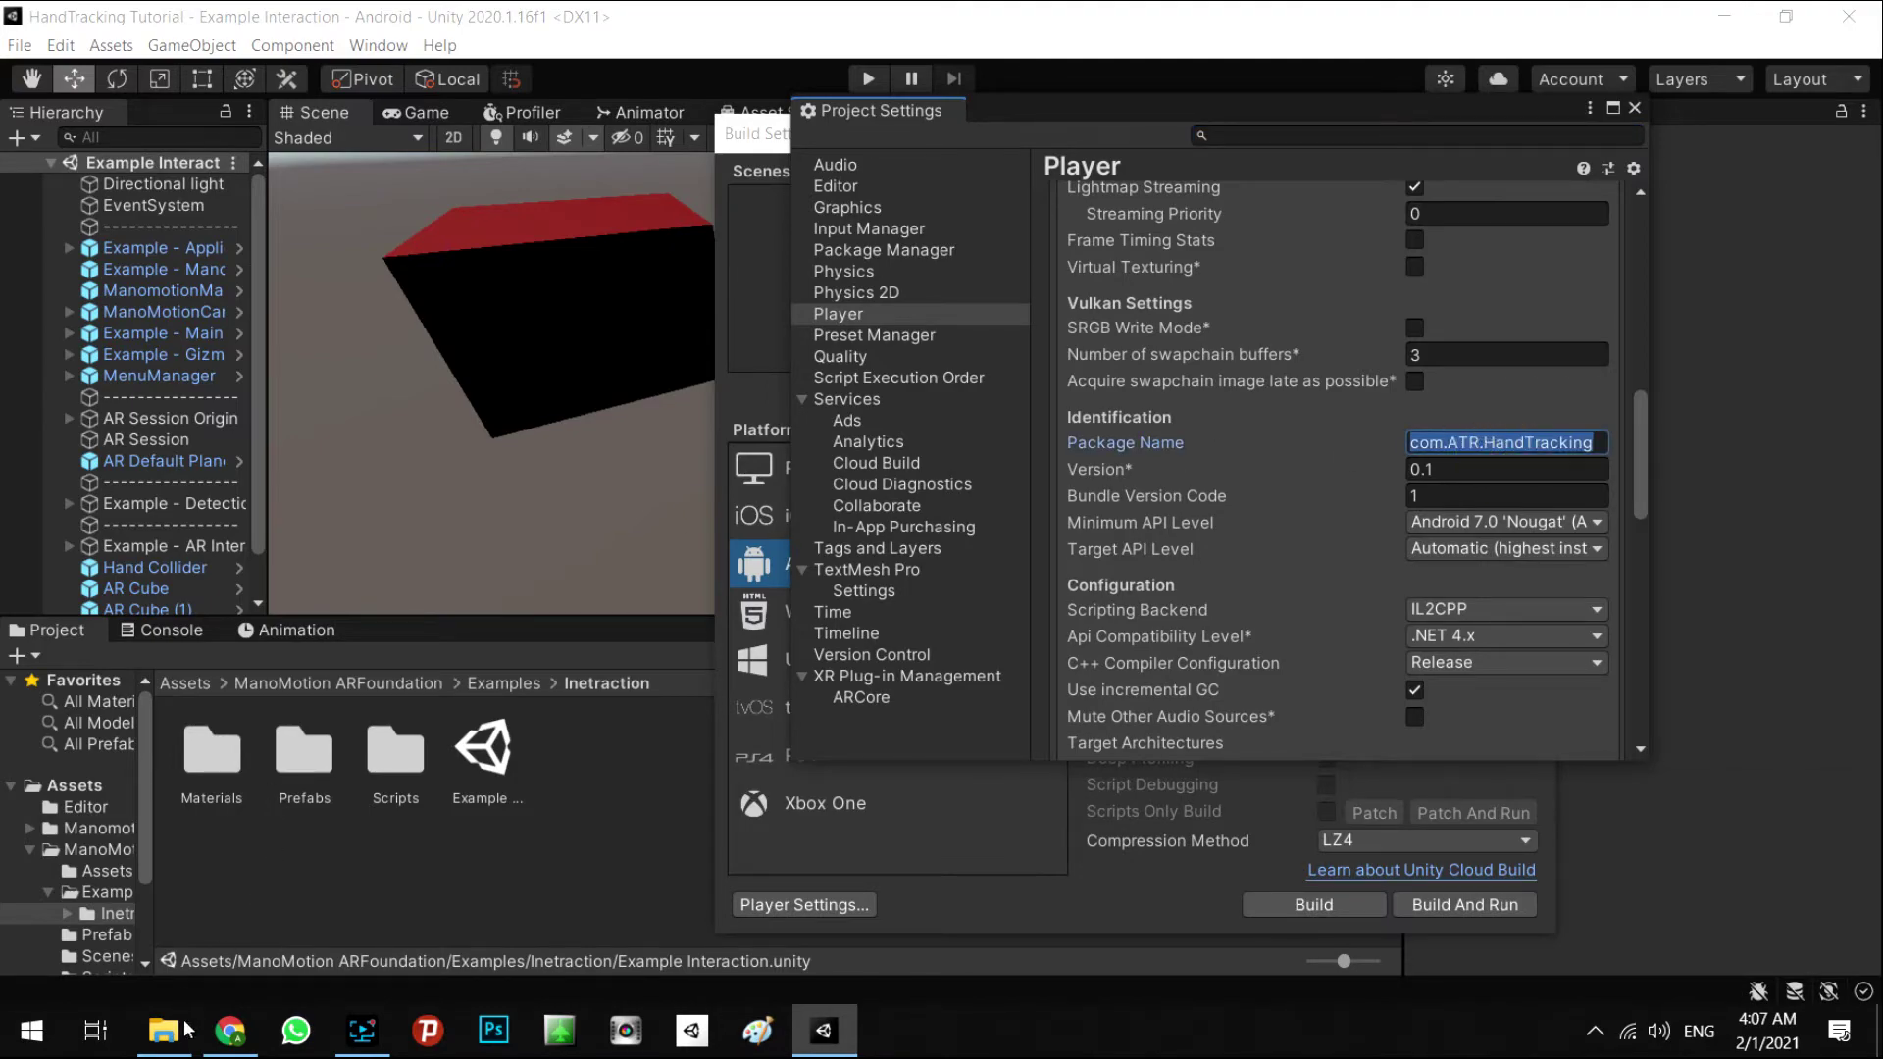
click(229, 1030)
Go to Dashboard > Licenses and open the empty Add Application License form.
scroll(731, 380, up, 7)
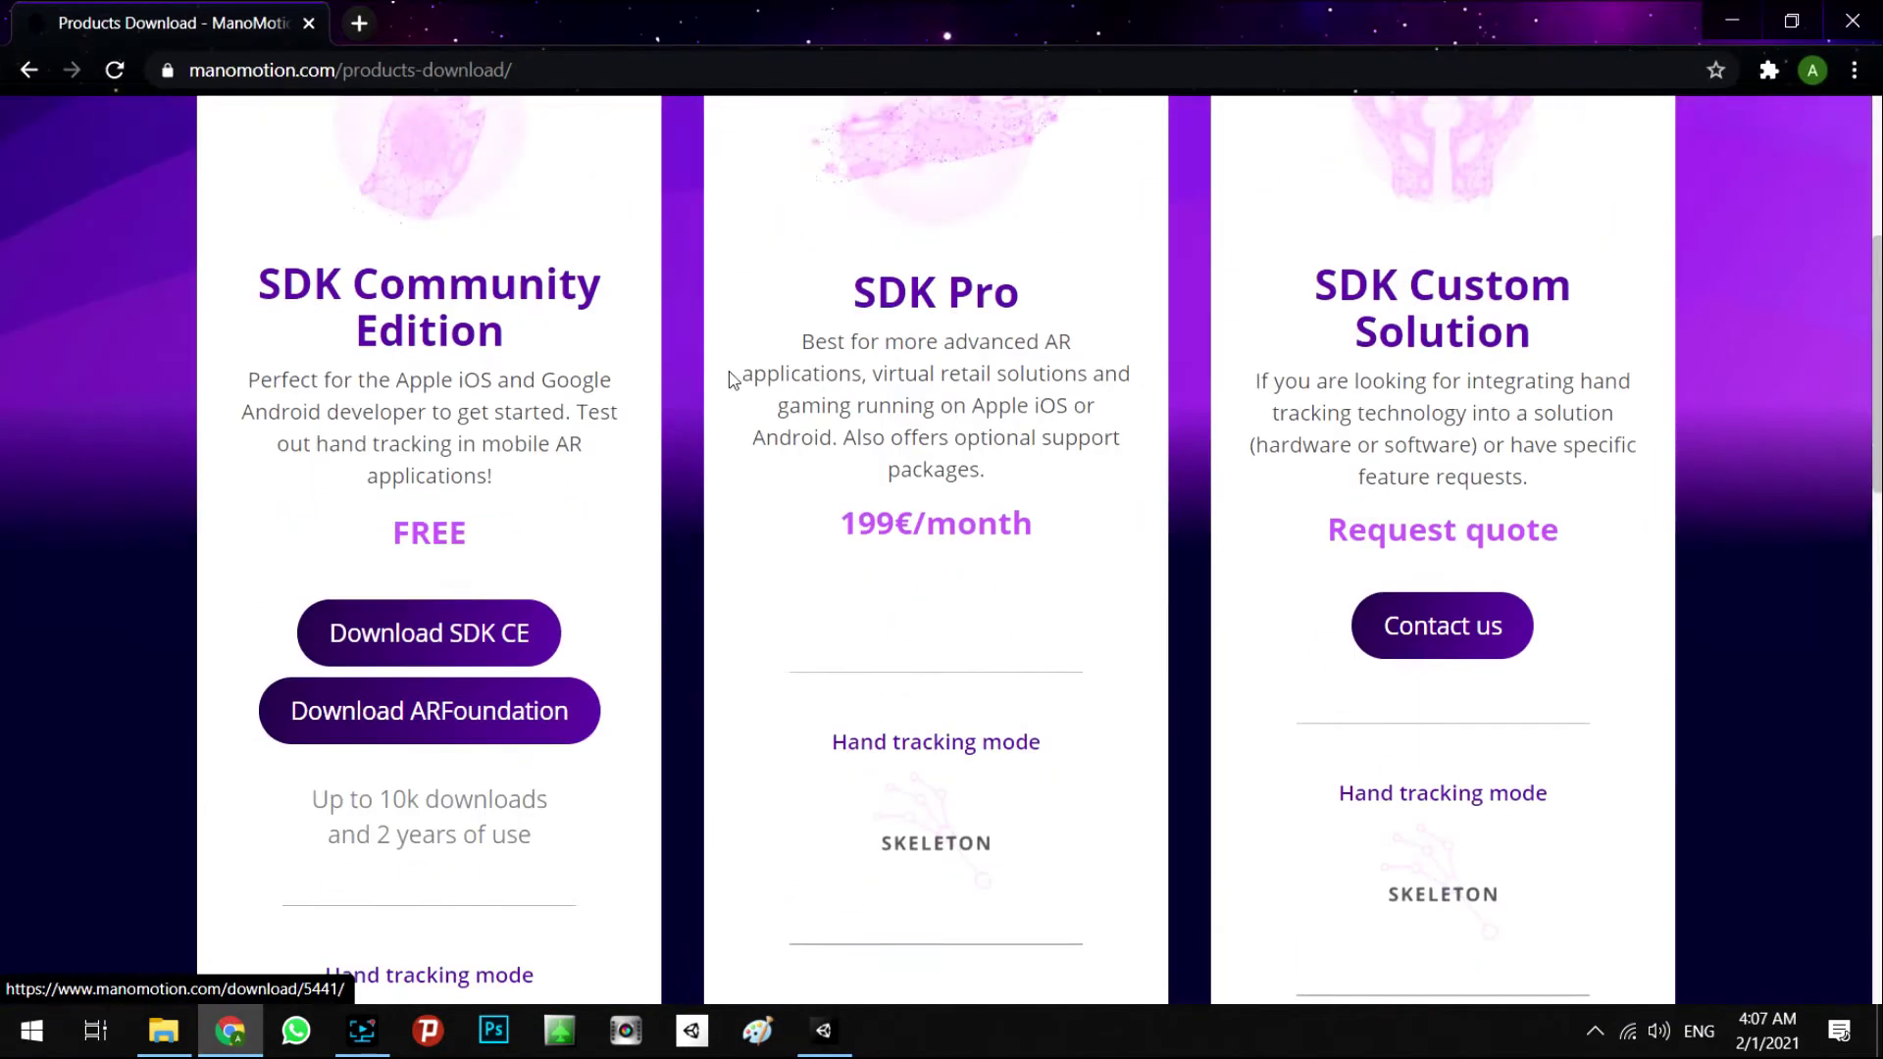
click(1259, 154)
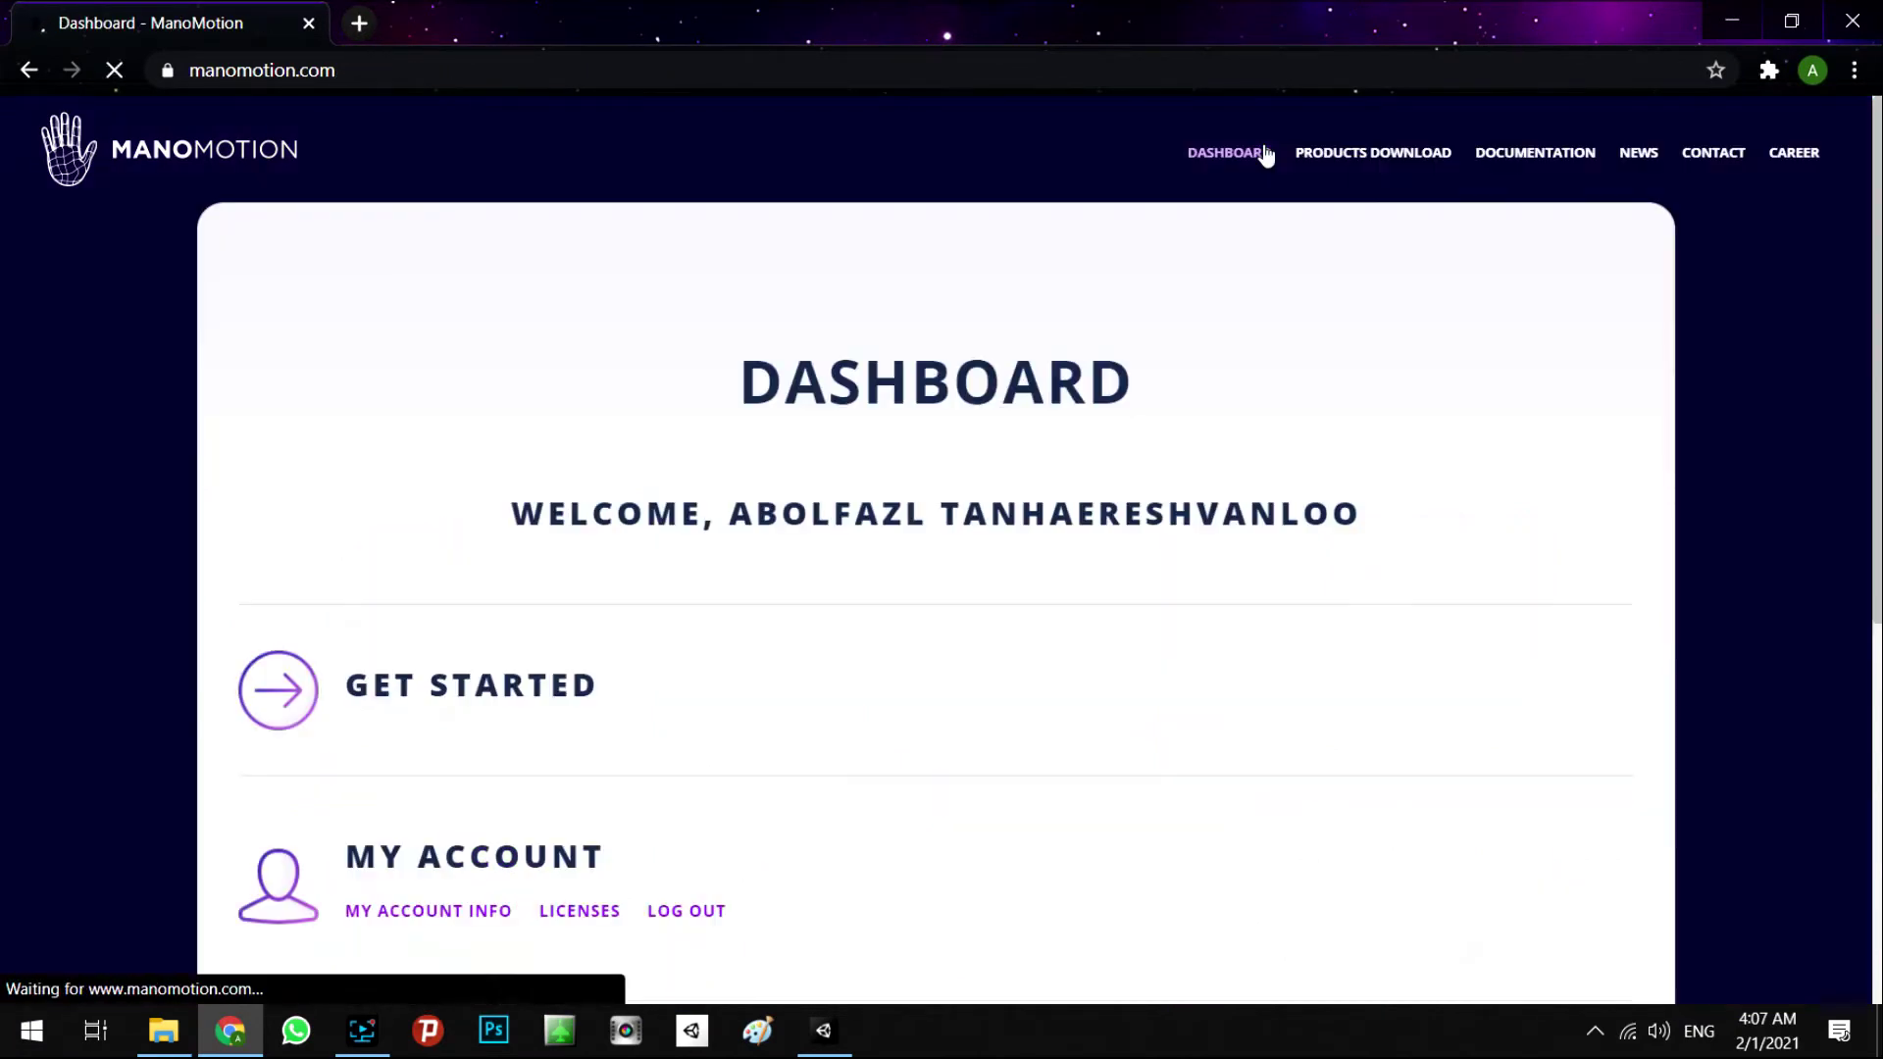
scroll(601, 475, down, 1)
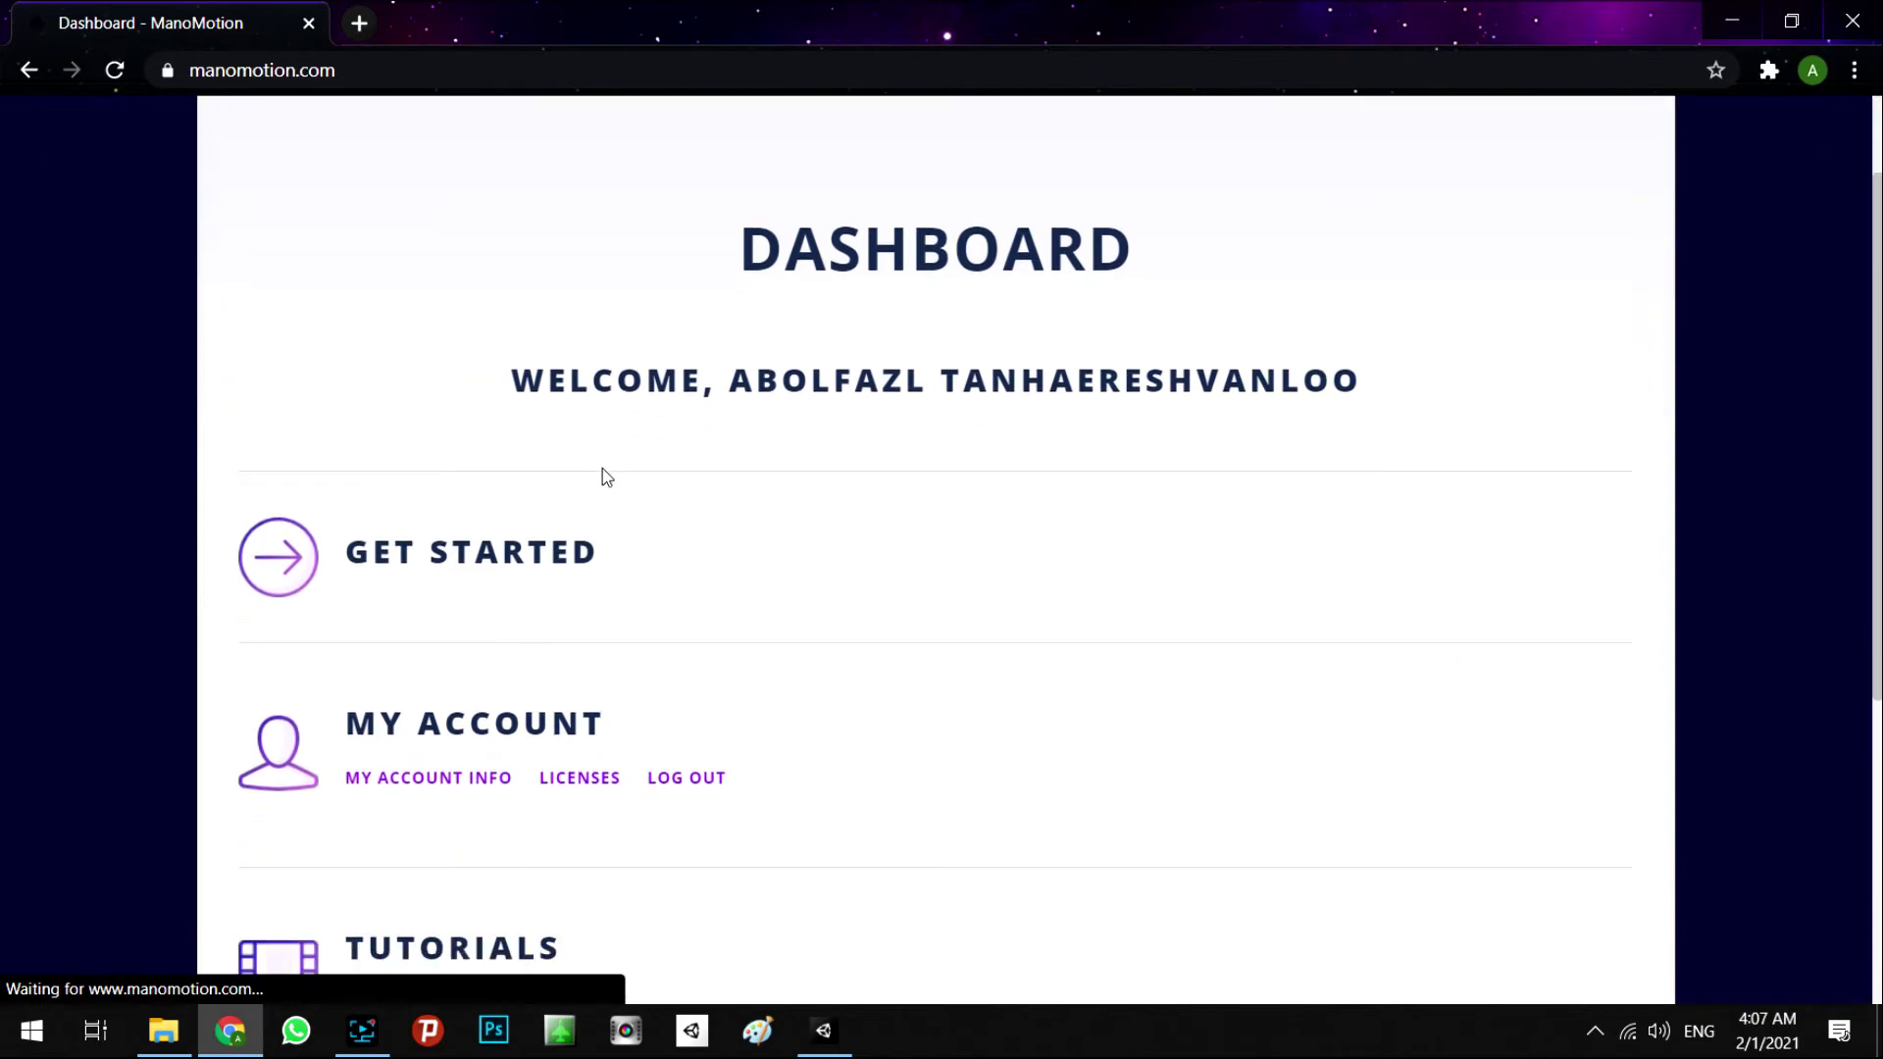
click(563, 777)
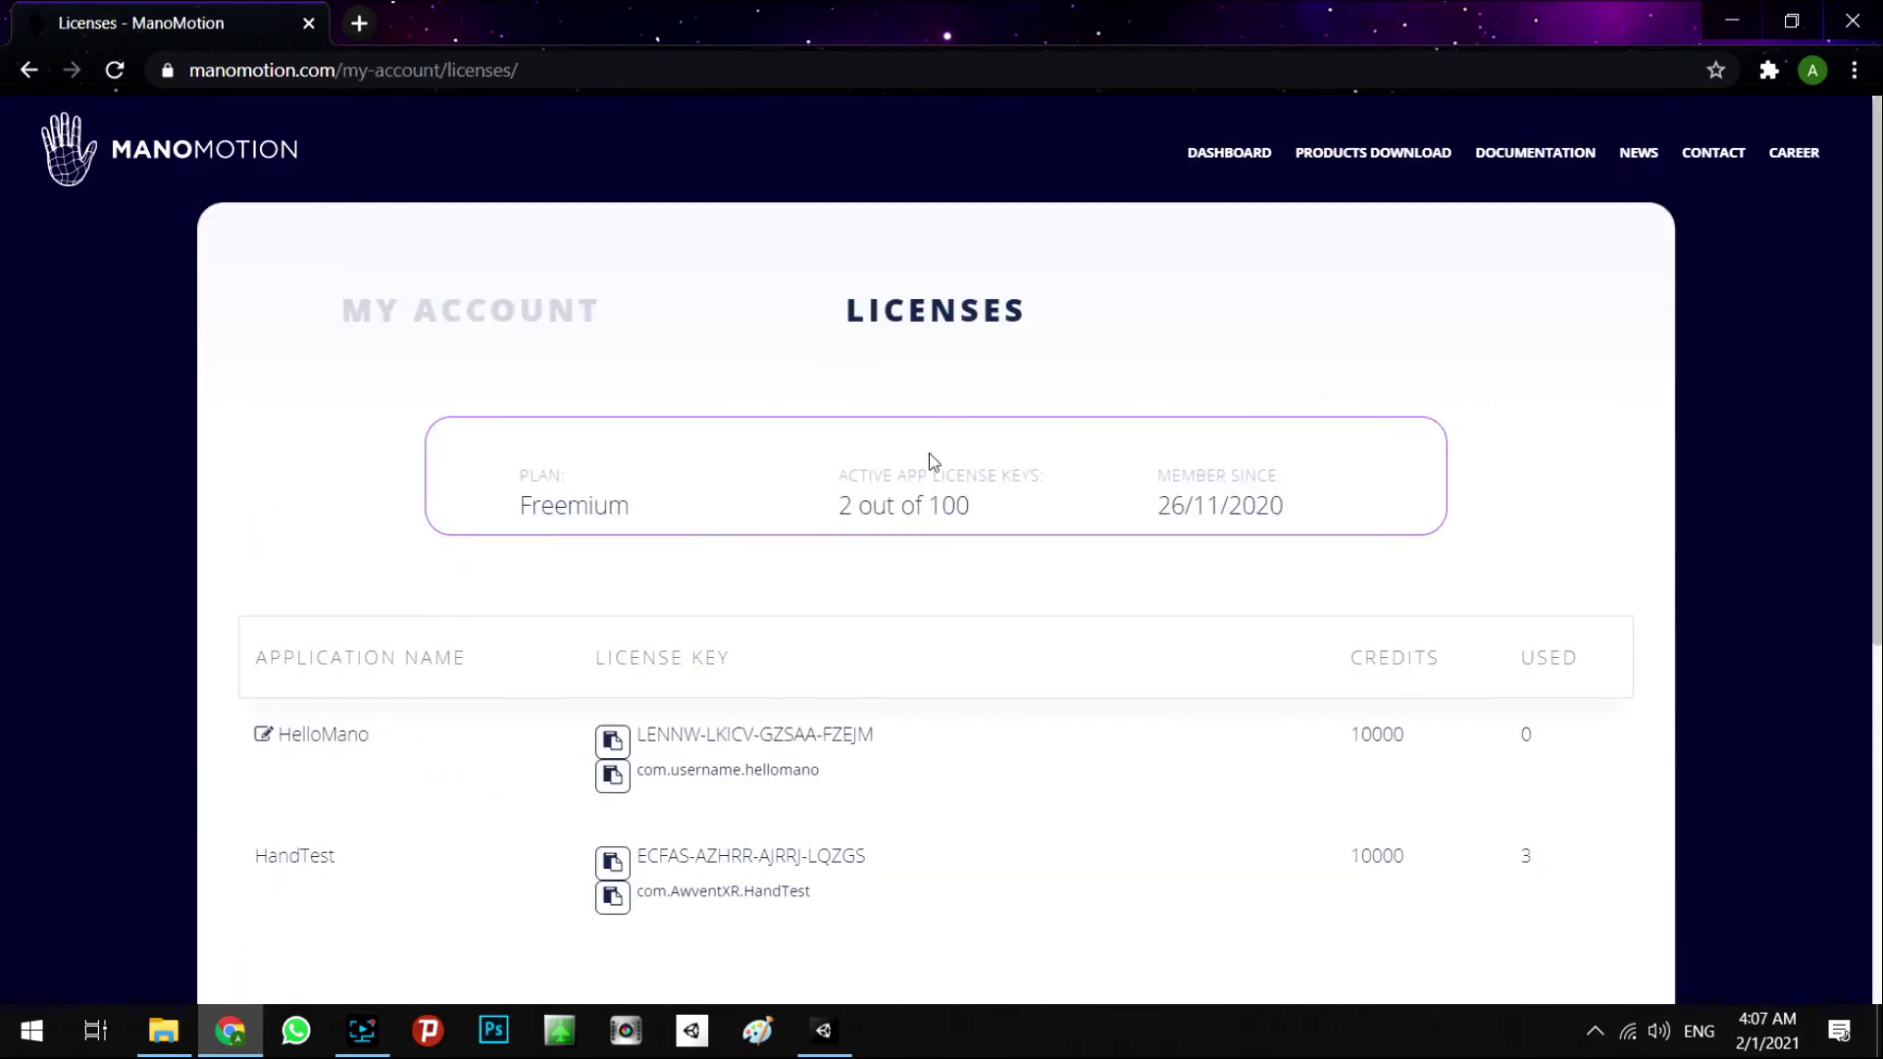
scroll(951, 537, down, 1)
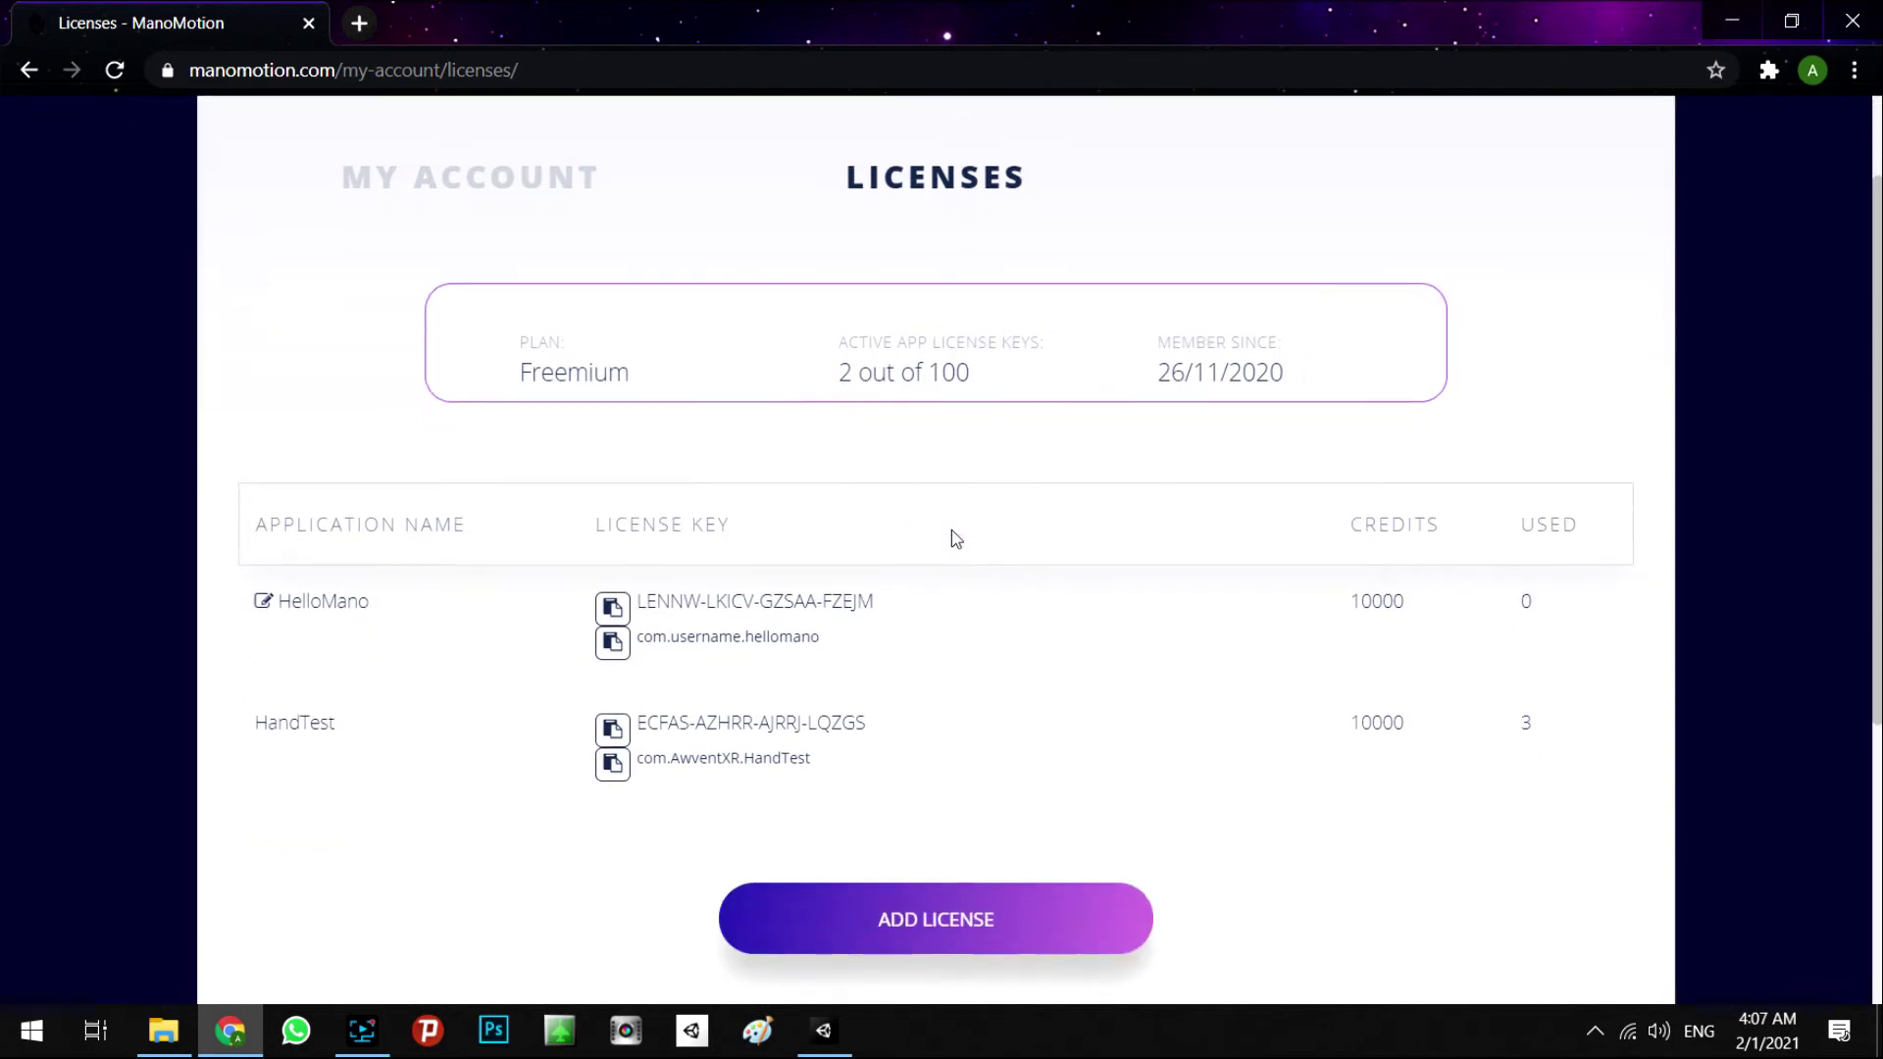
click(952, 927)
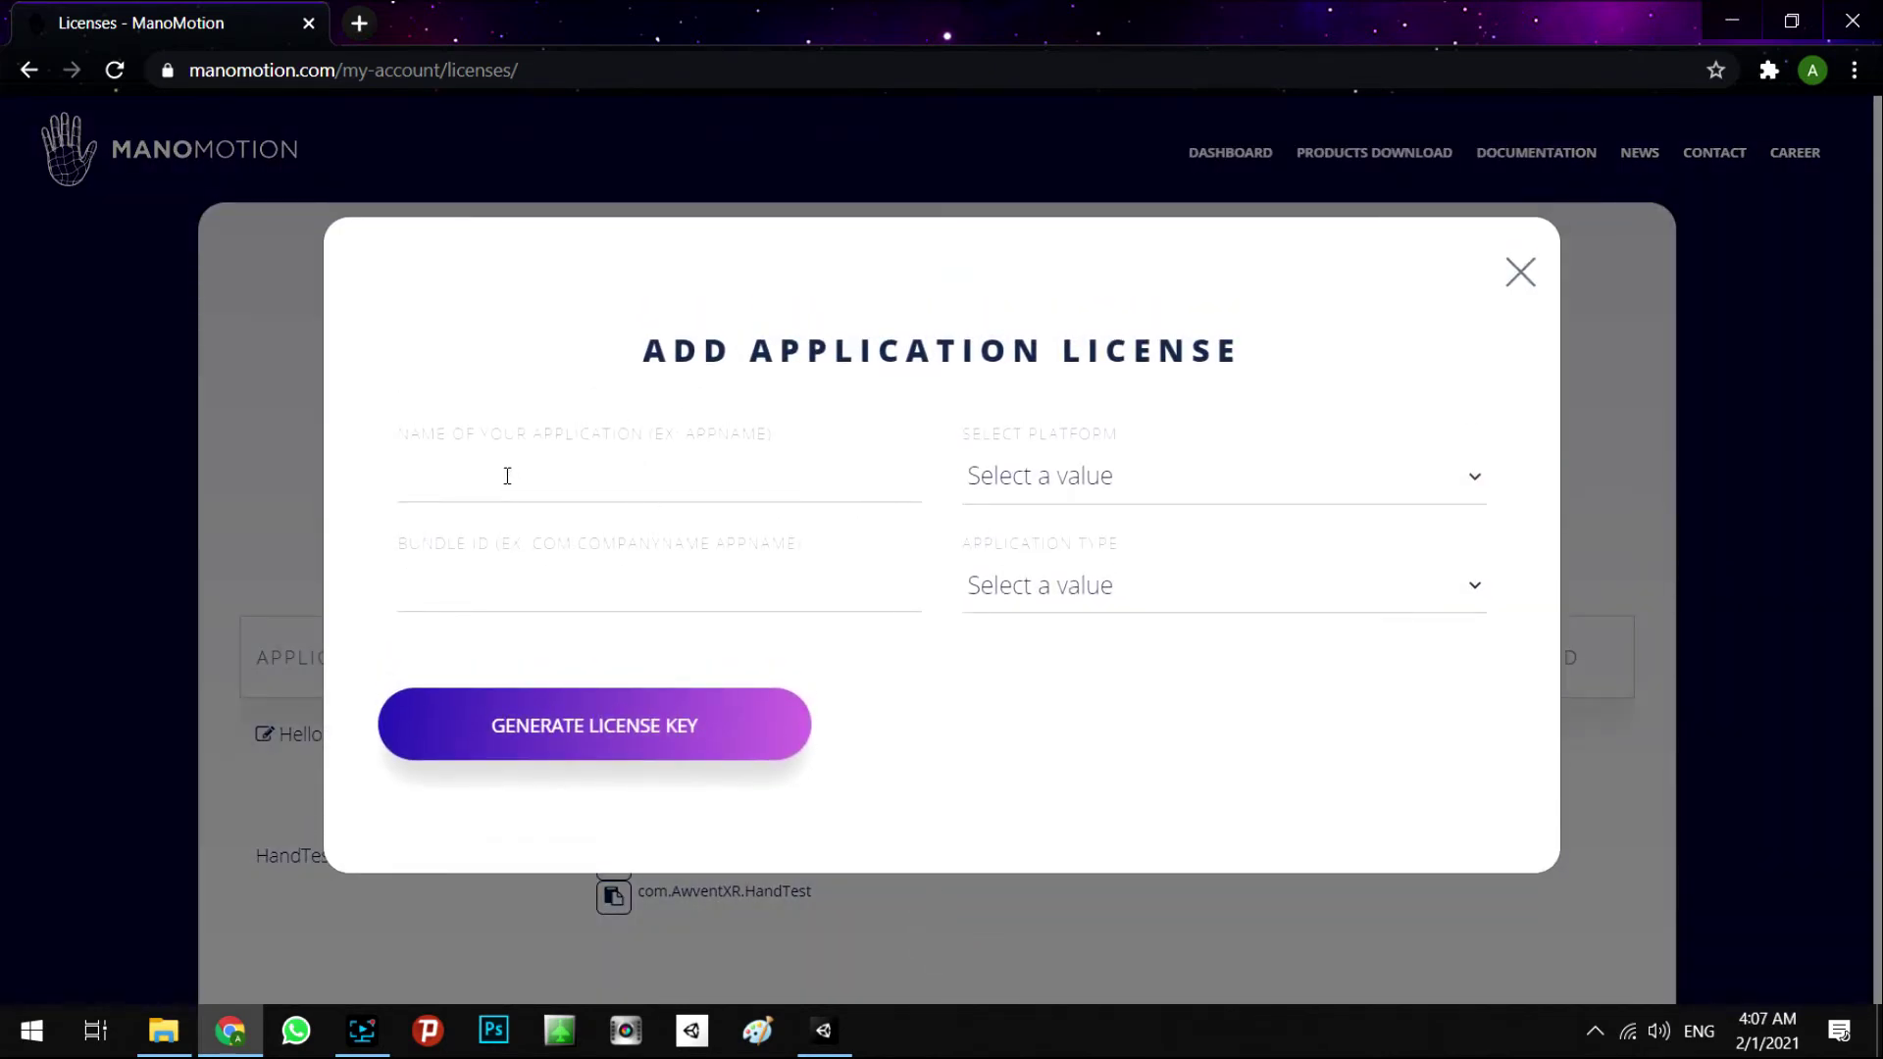
Enter com.ATR.HandTracking as the bundle ID and name the application HandTracking.
click(505, 595)
text(com.ATR.HandTracking)
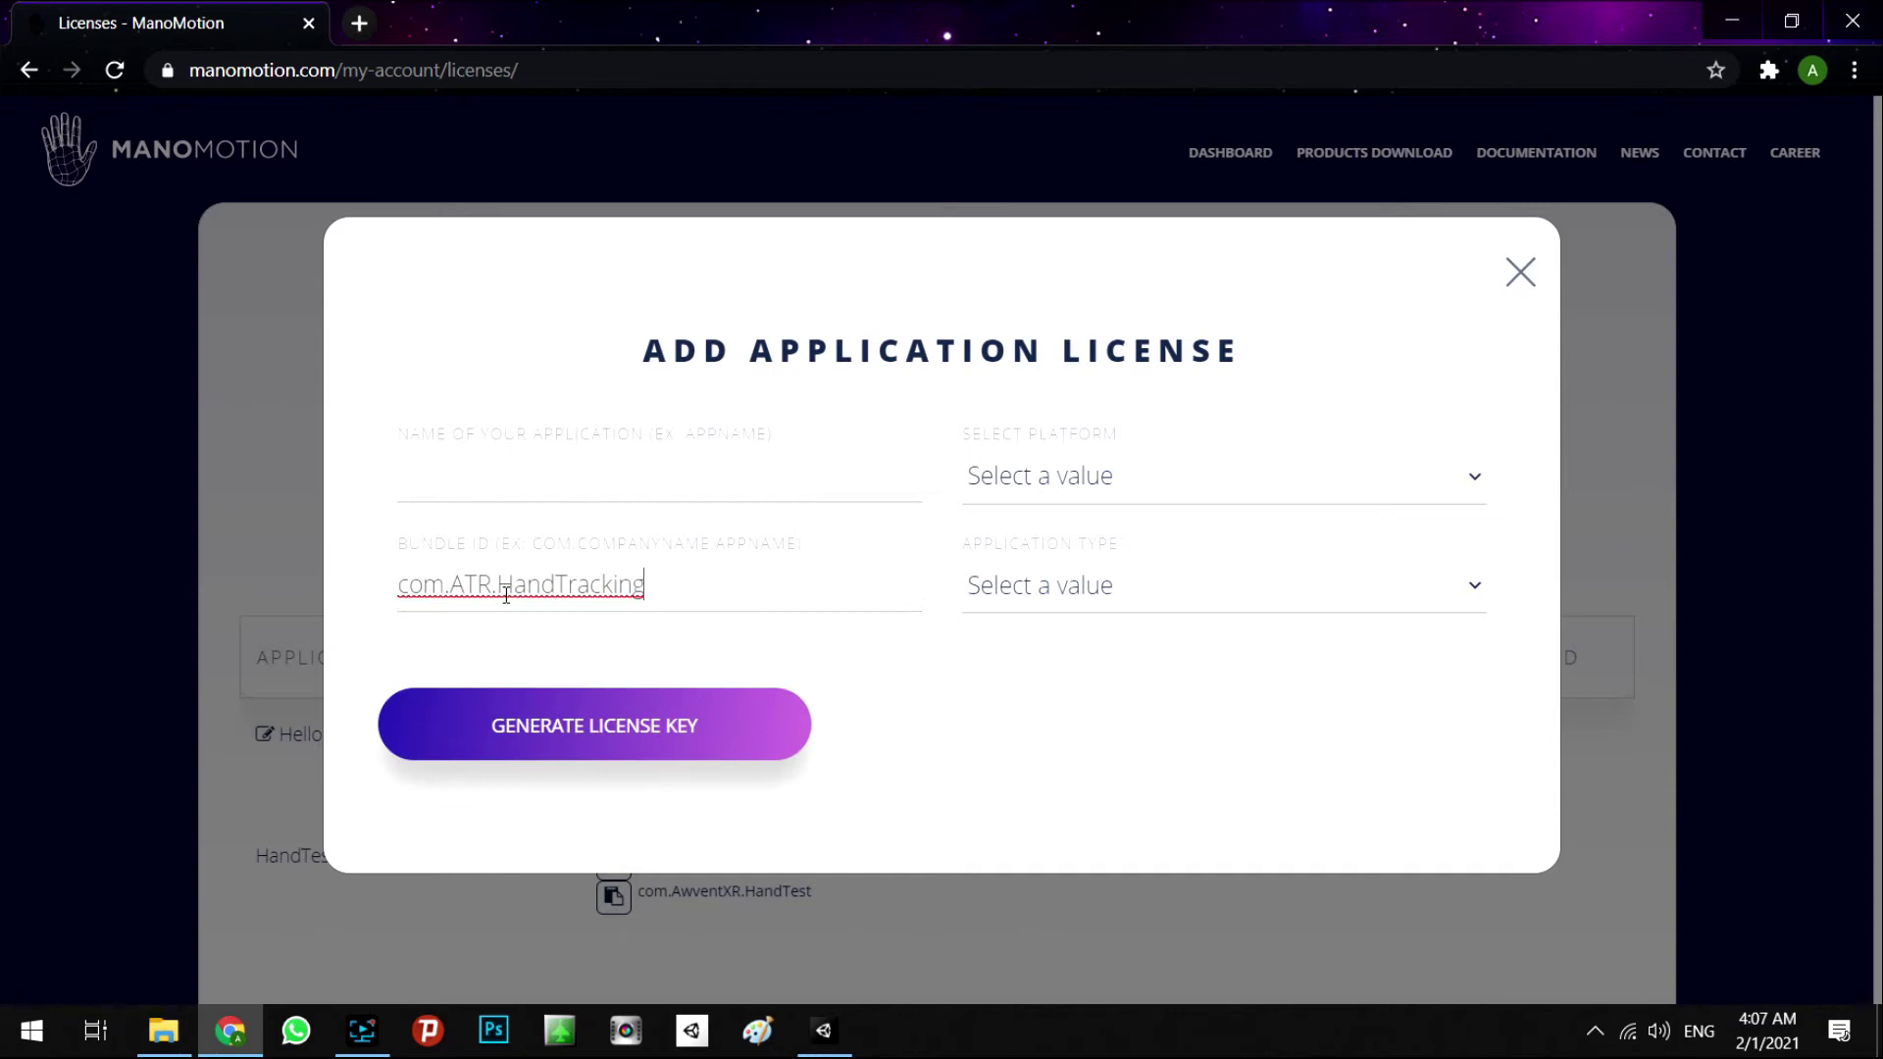
click(442, 483)
text(com.ATR.HandTracking)
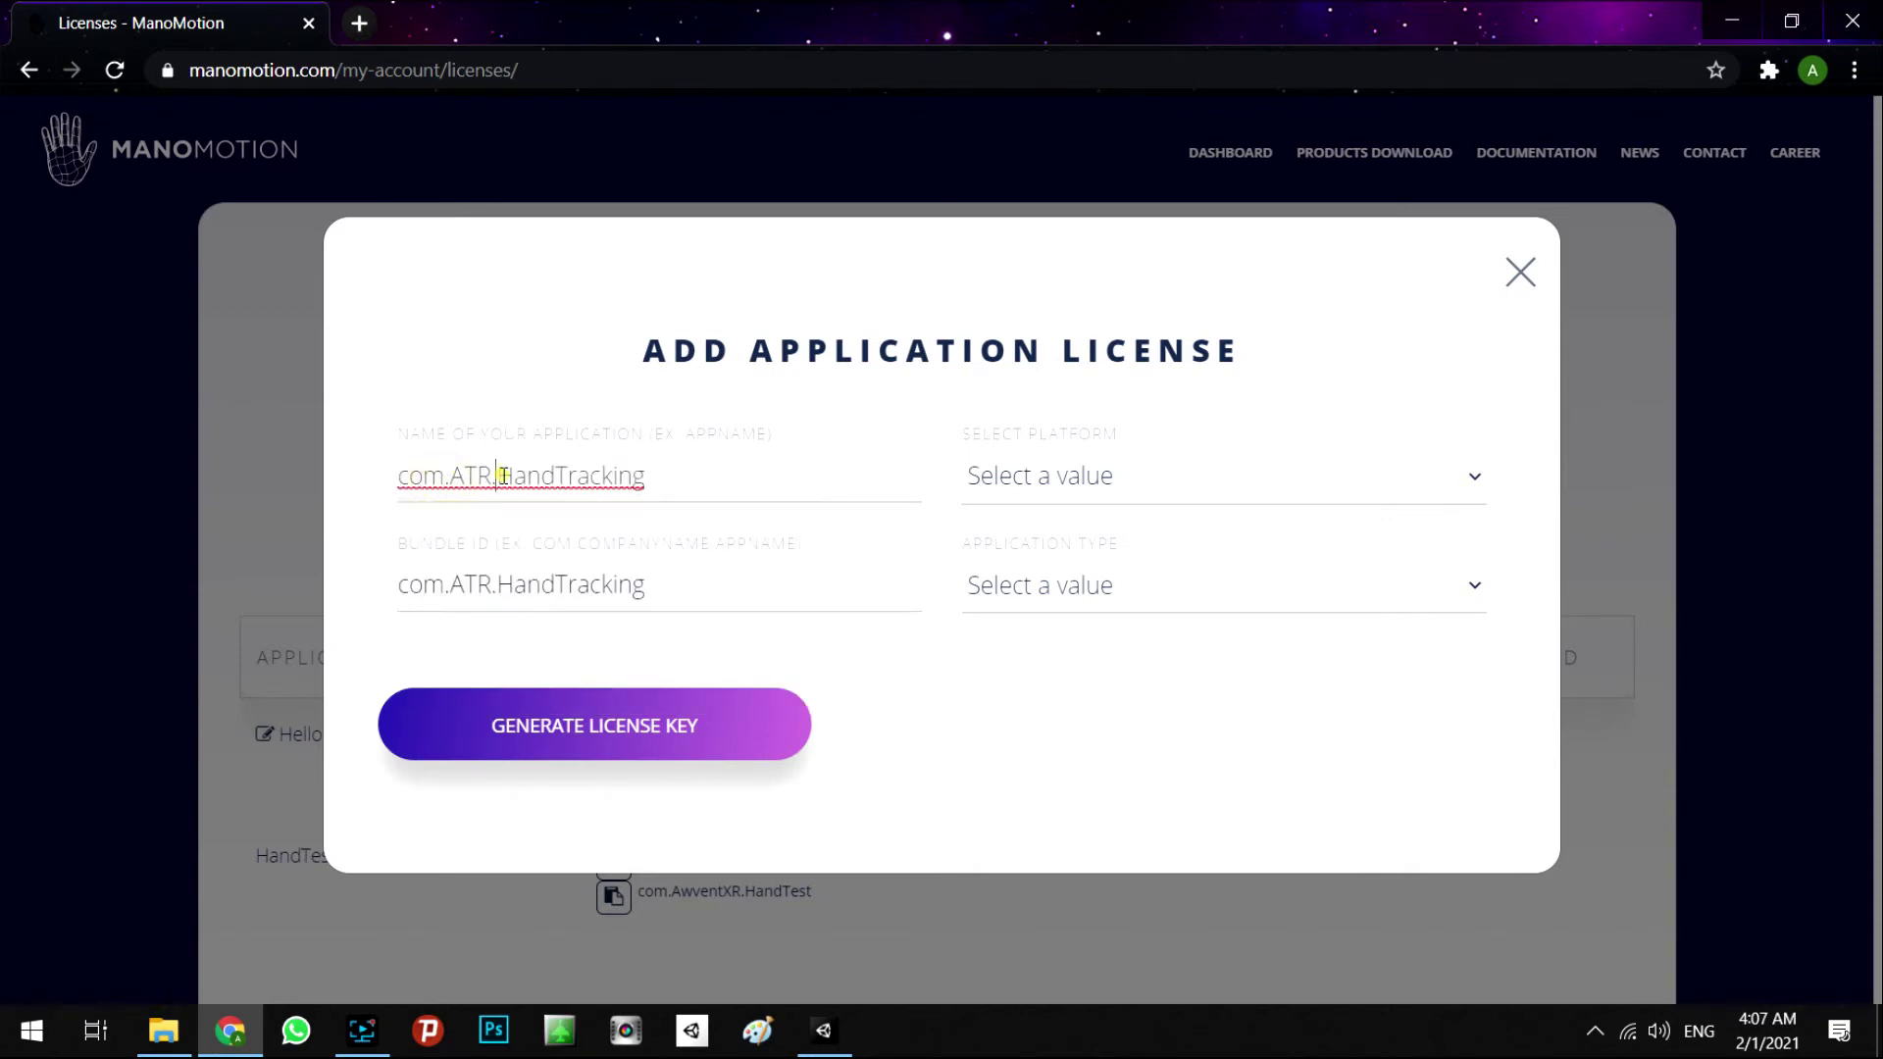
drag(496, 478, 251, 478)
key(BackSpace)
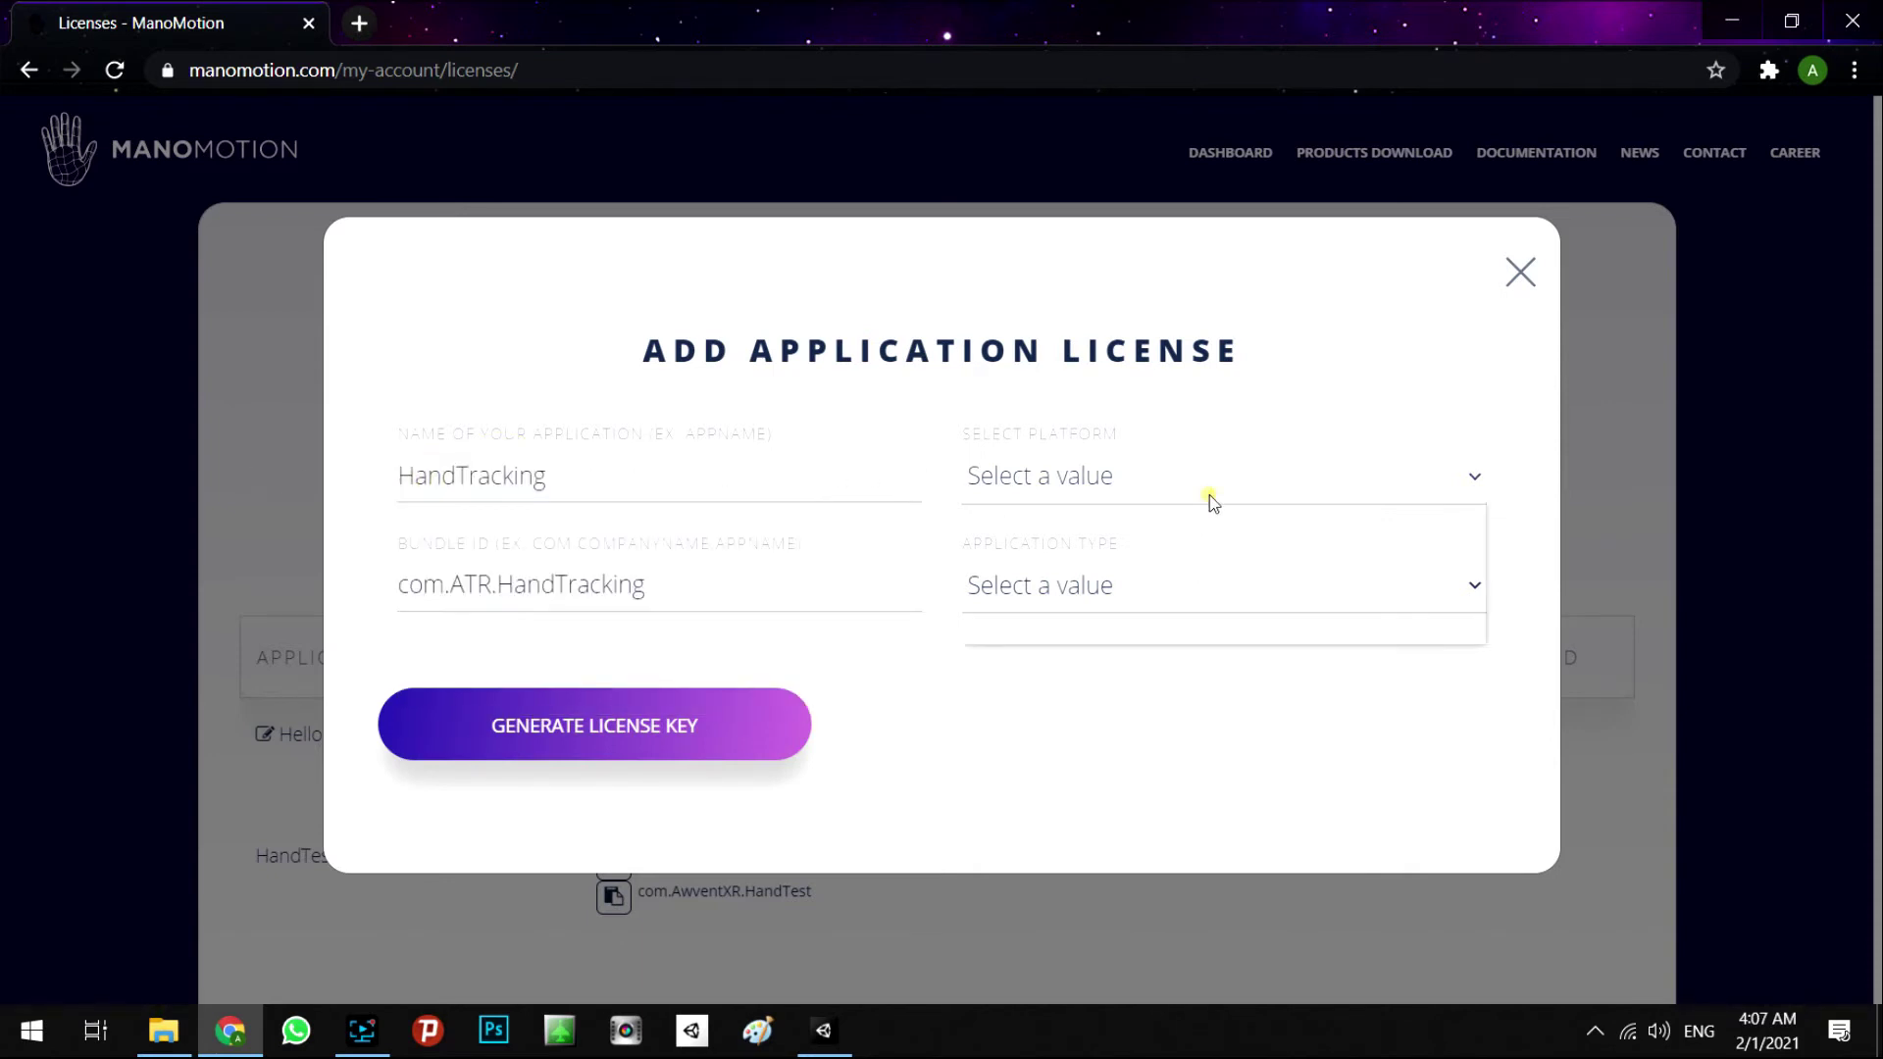
Set the platform to Unity and the application type to Free, then generate the license key.
click(1212, 498)
click(1114, 551)
click(1207, 585)
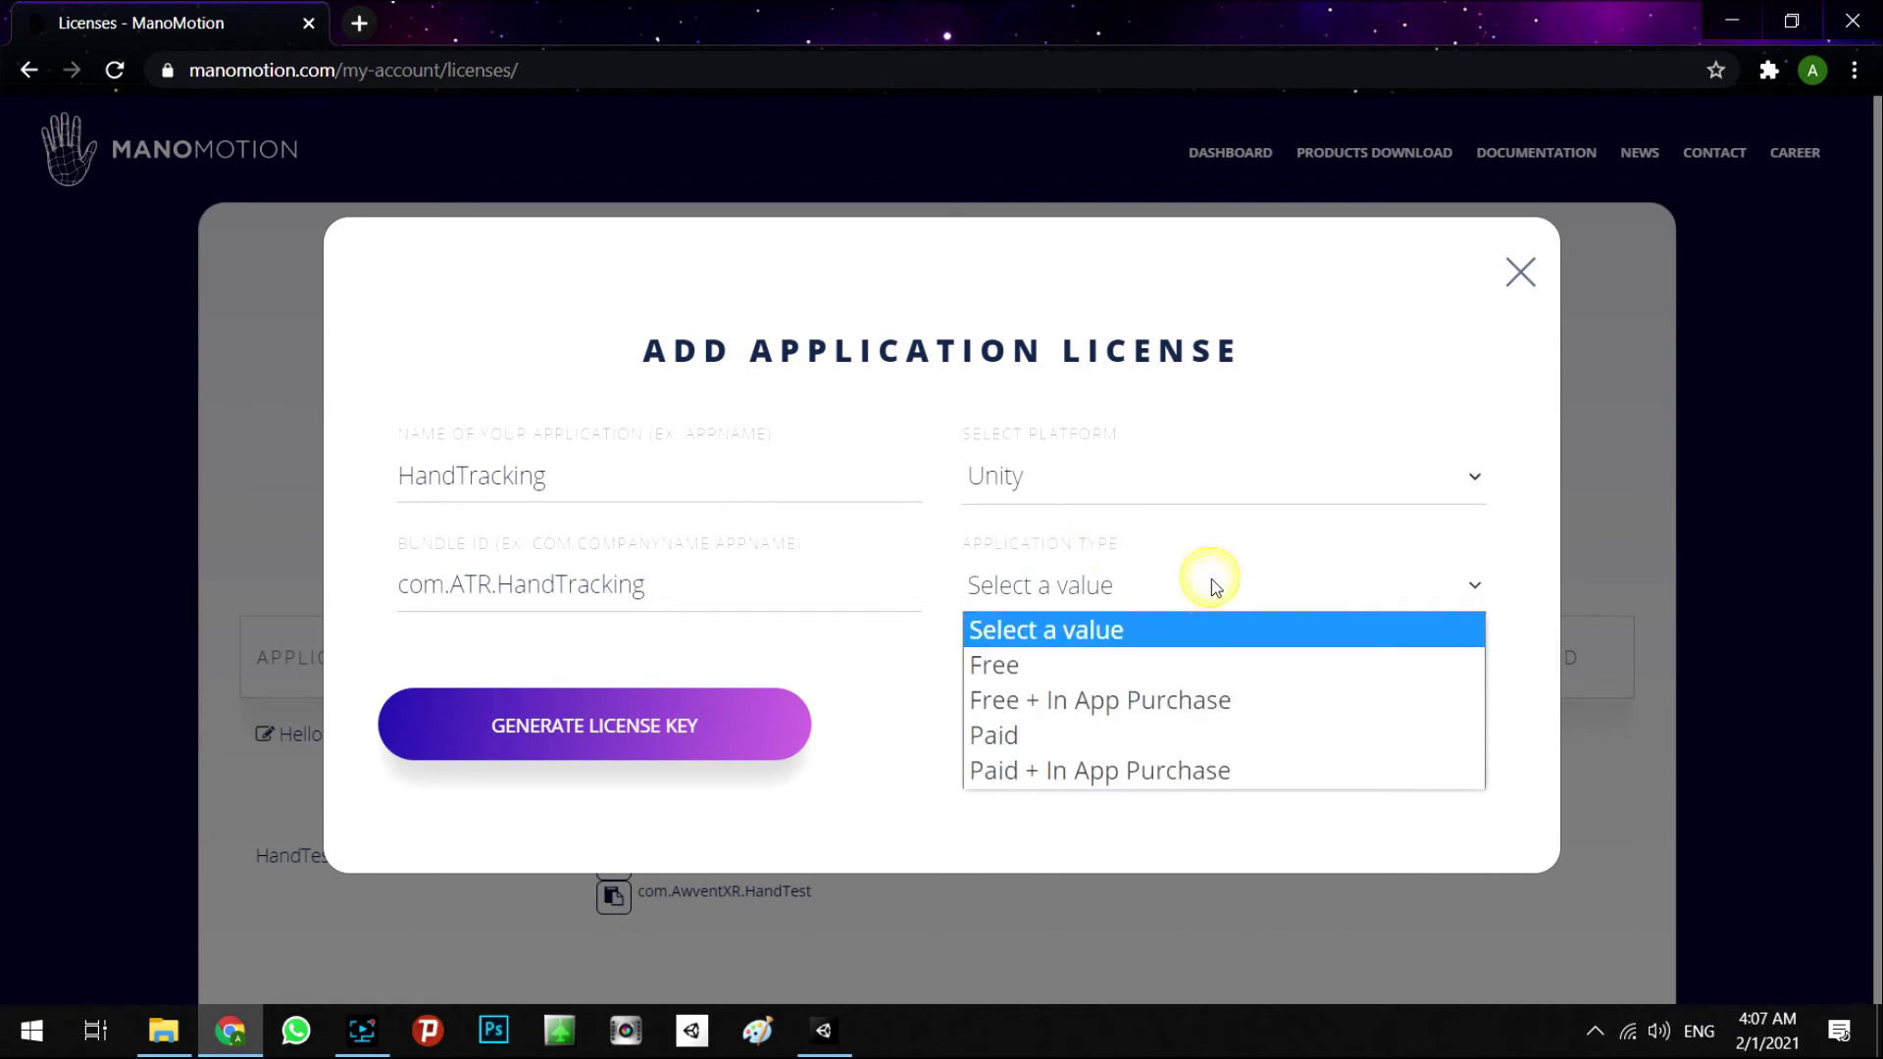
click(1133, 665)
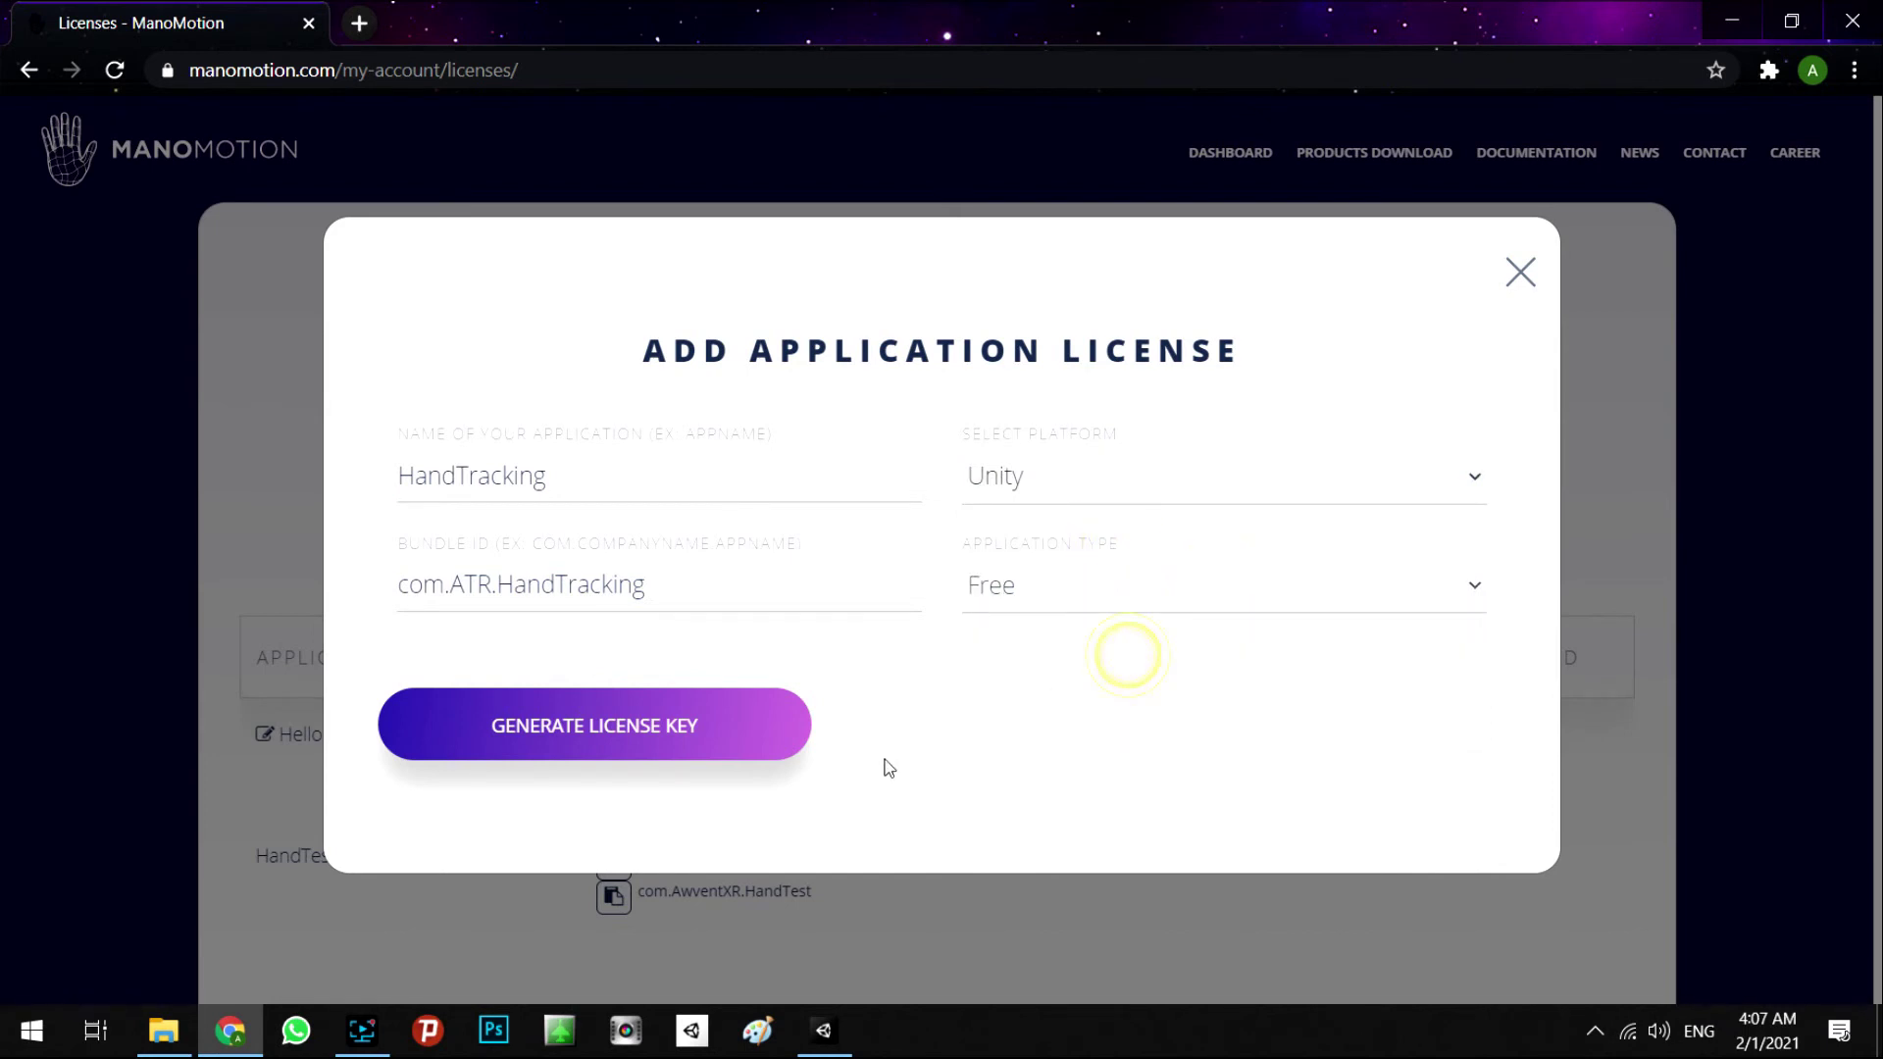
click(619, 731)
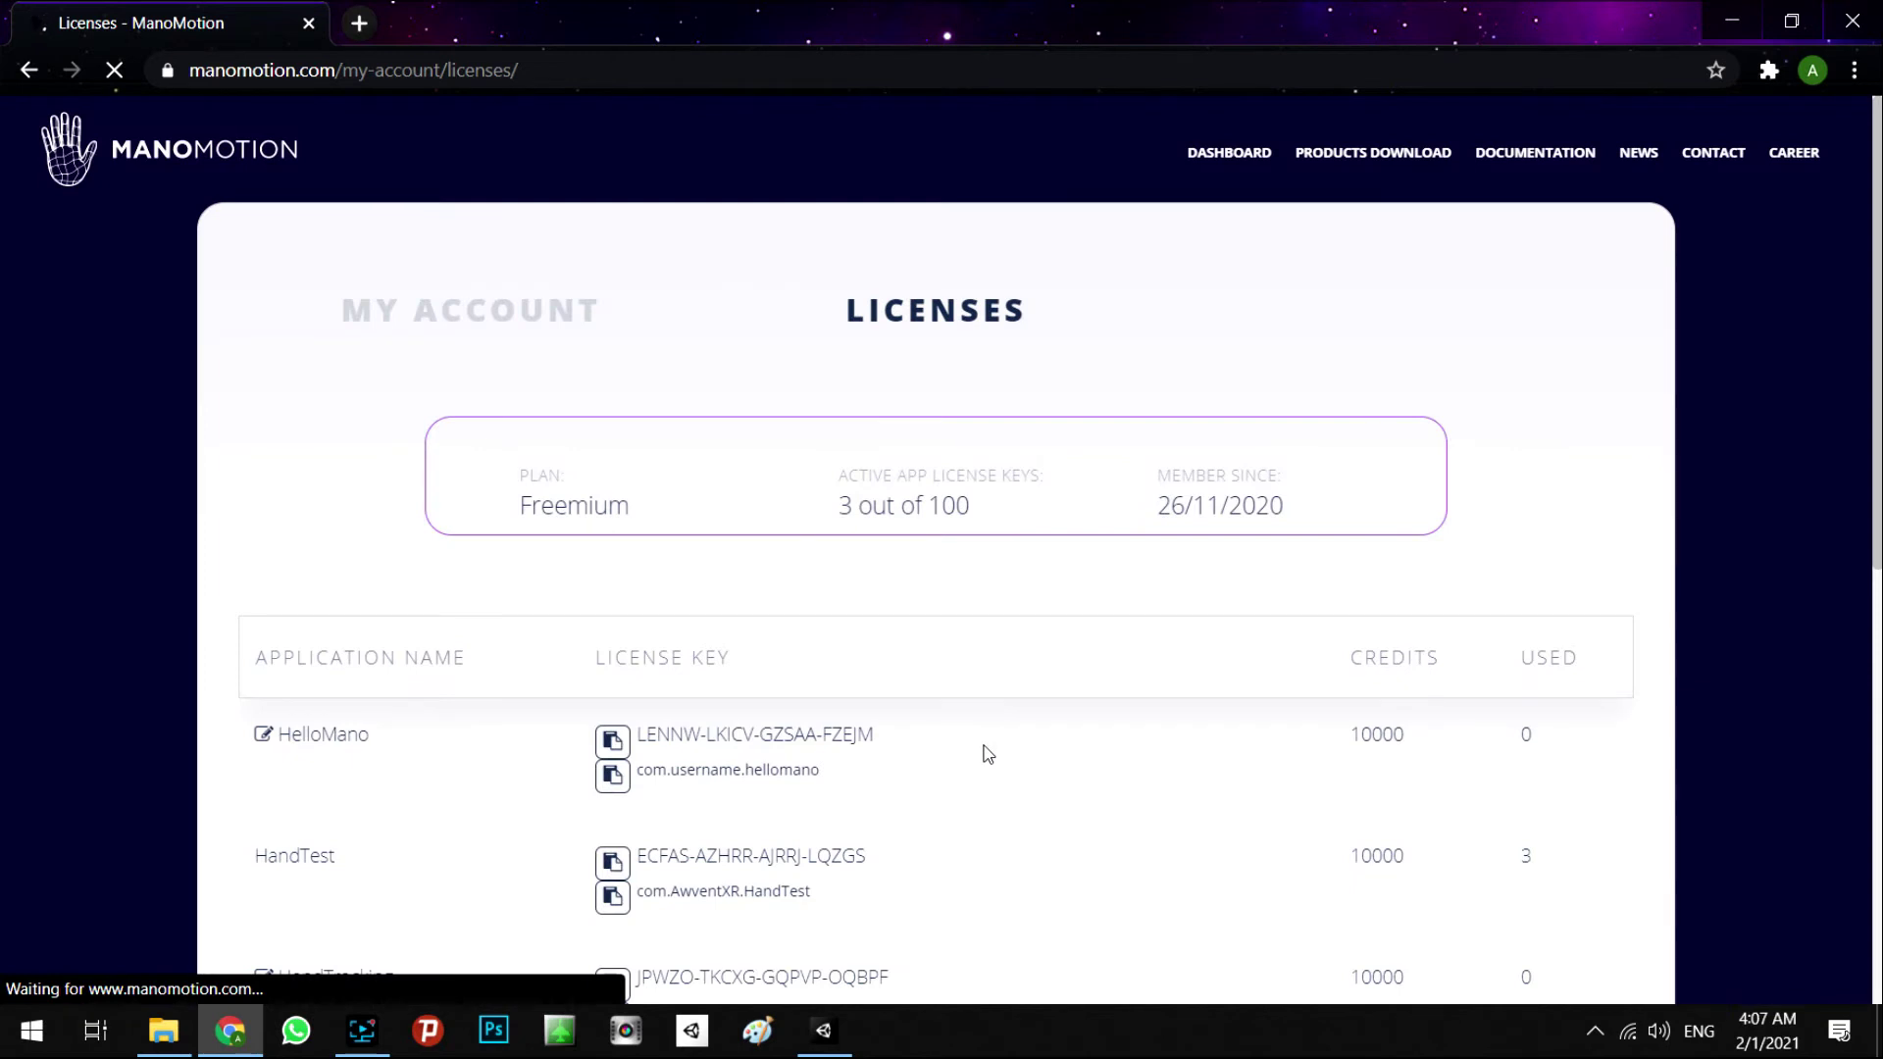
Copy the new HandTracking license key and return to the Unity editor.
scroll(988, 618, down, 1)
scroll(1005, 571, down, 2)
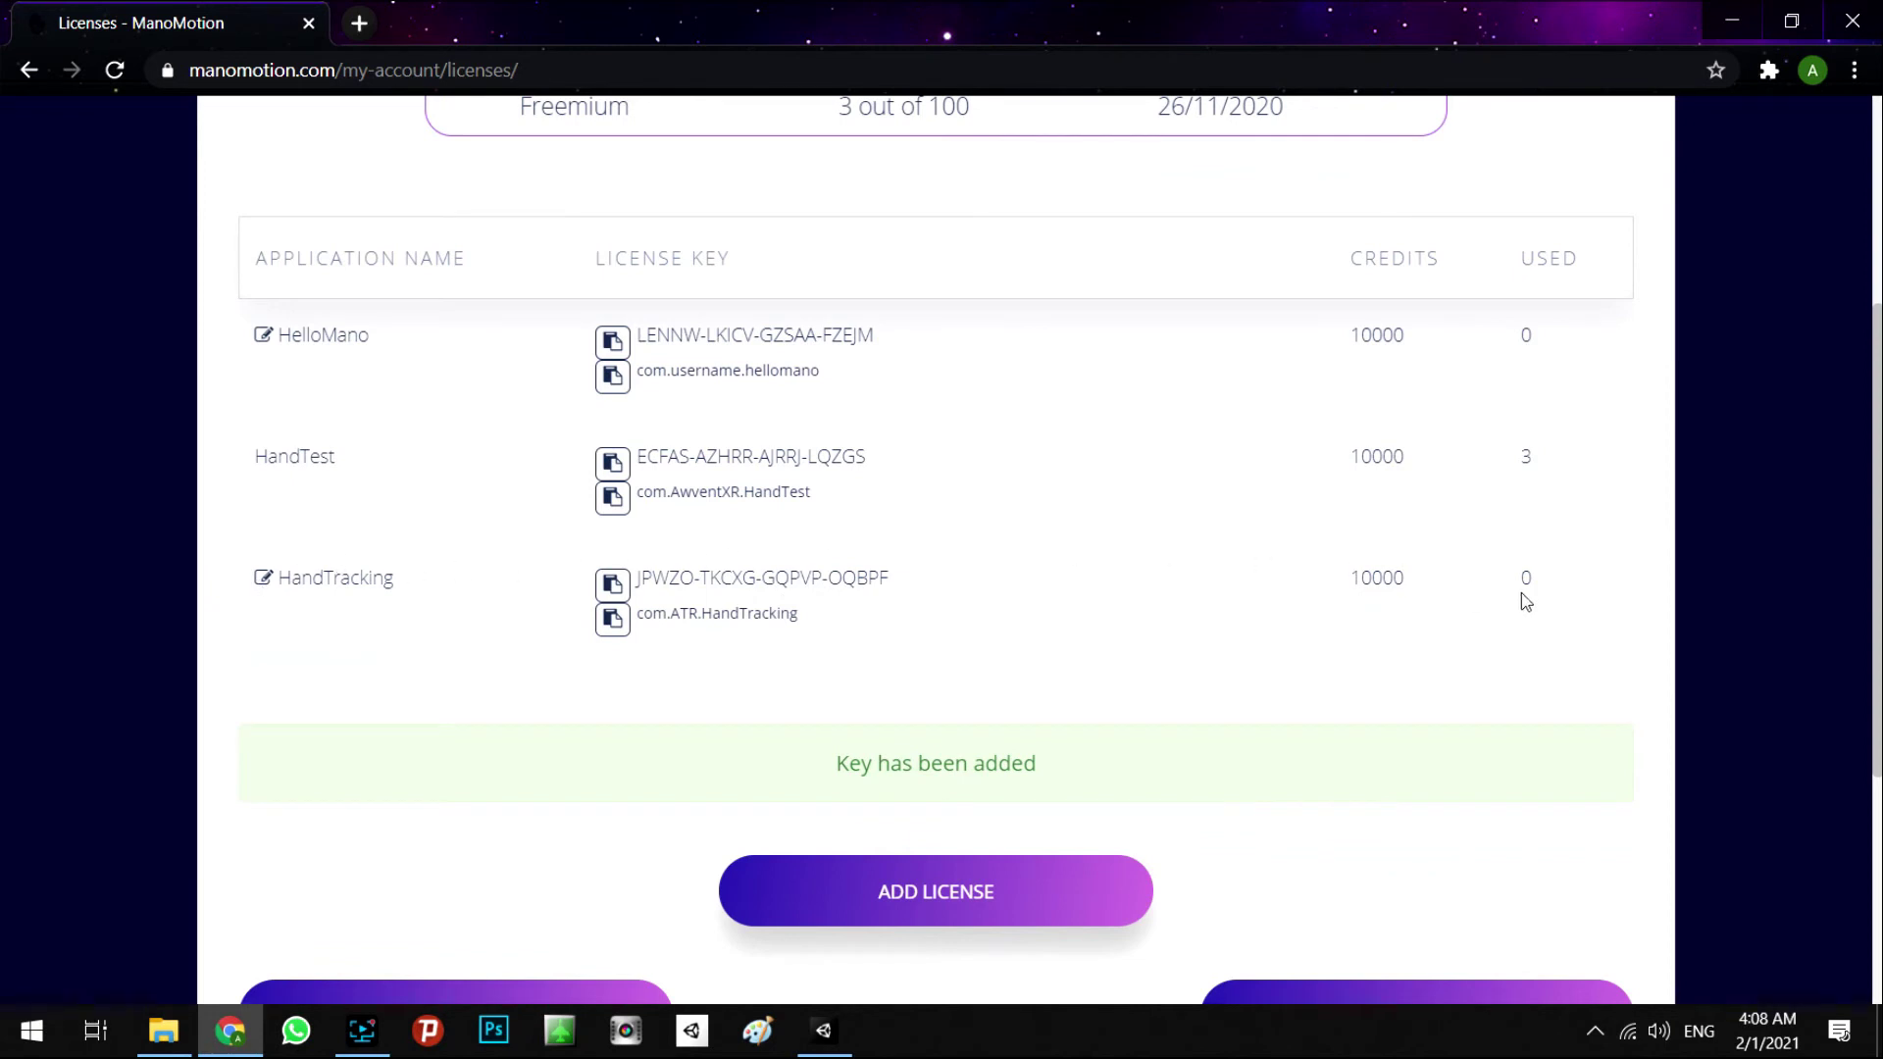
drag(279, 578, 407, 589)
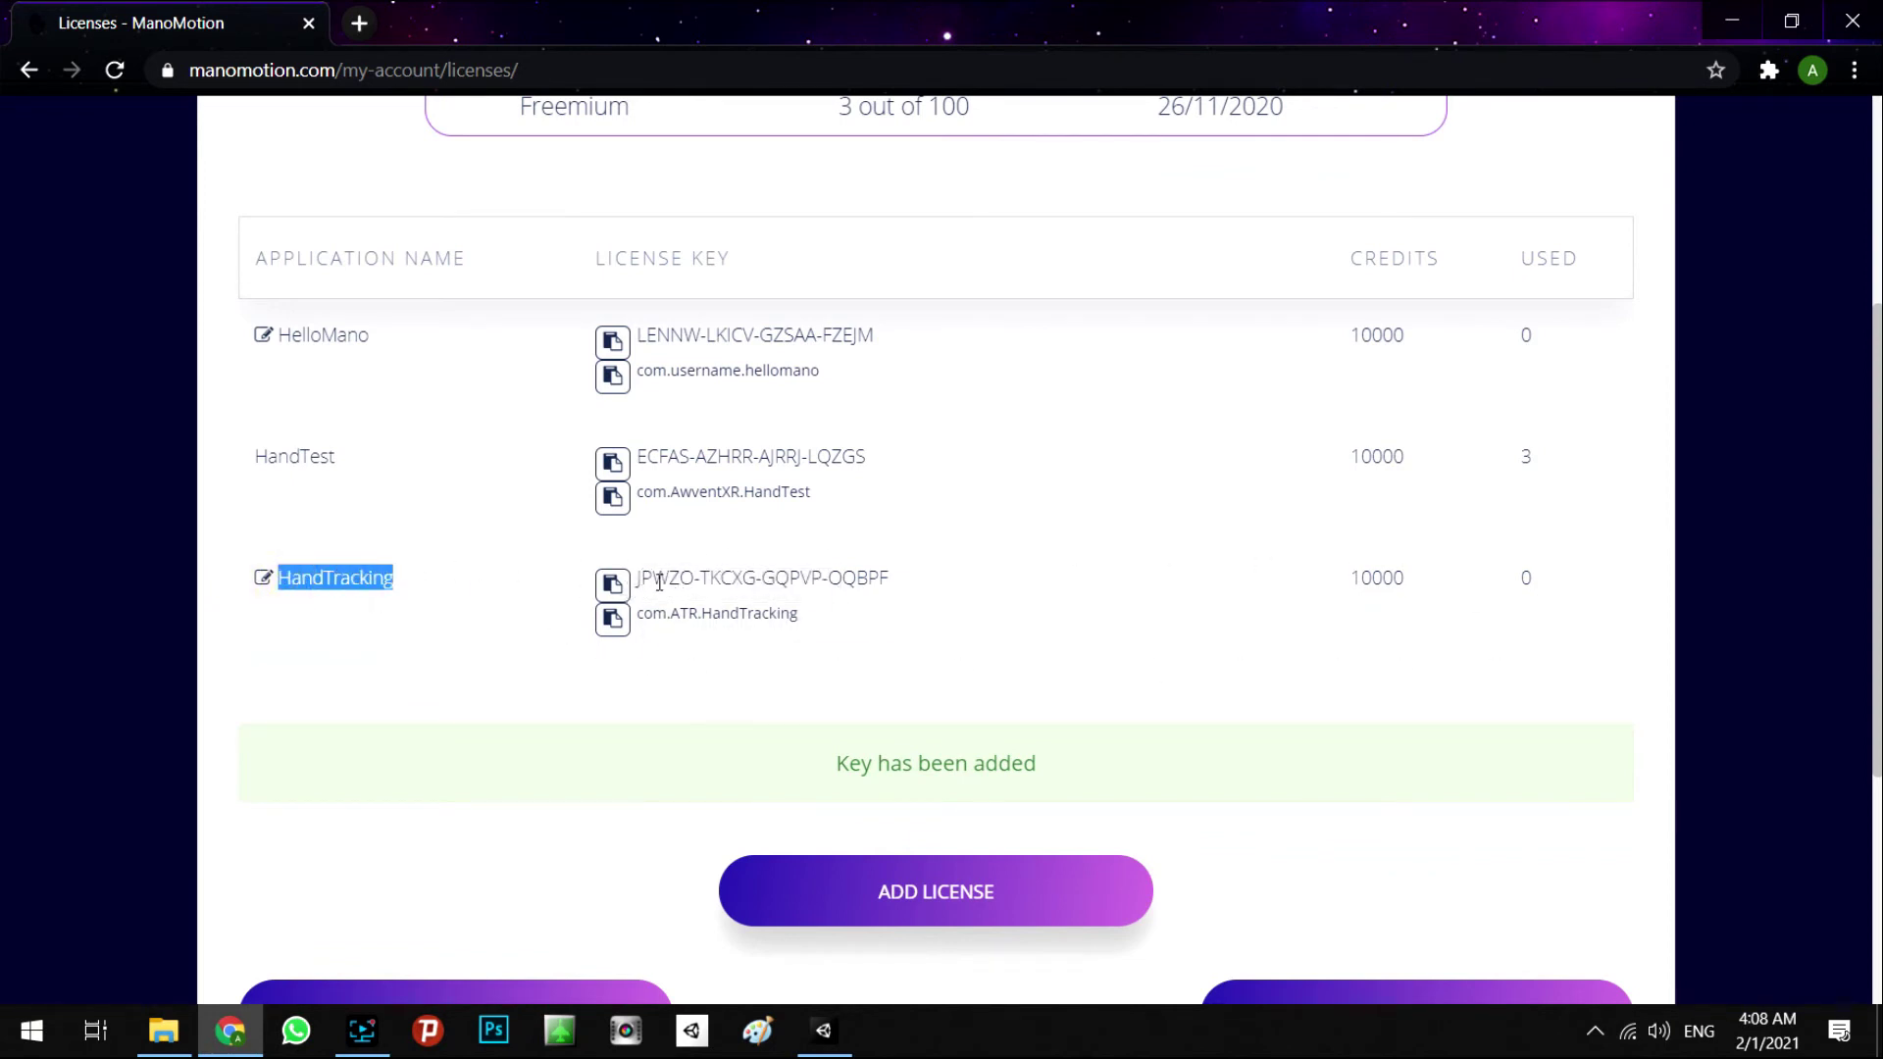
click(617, 588)
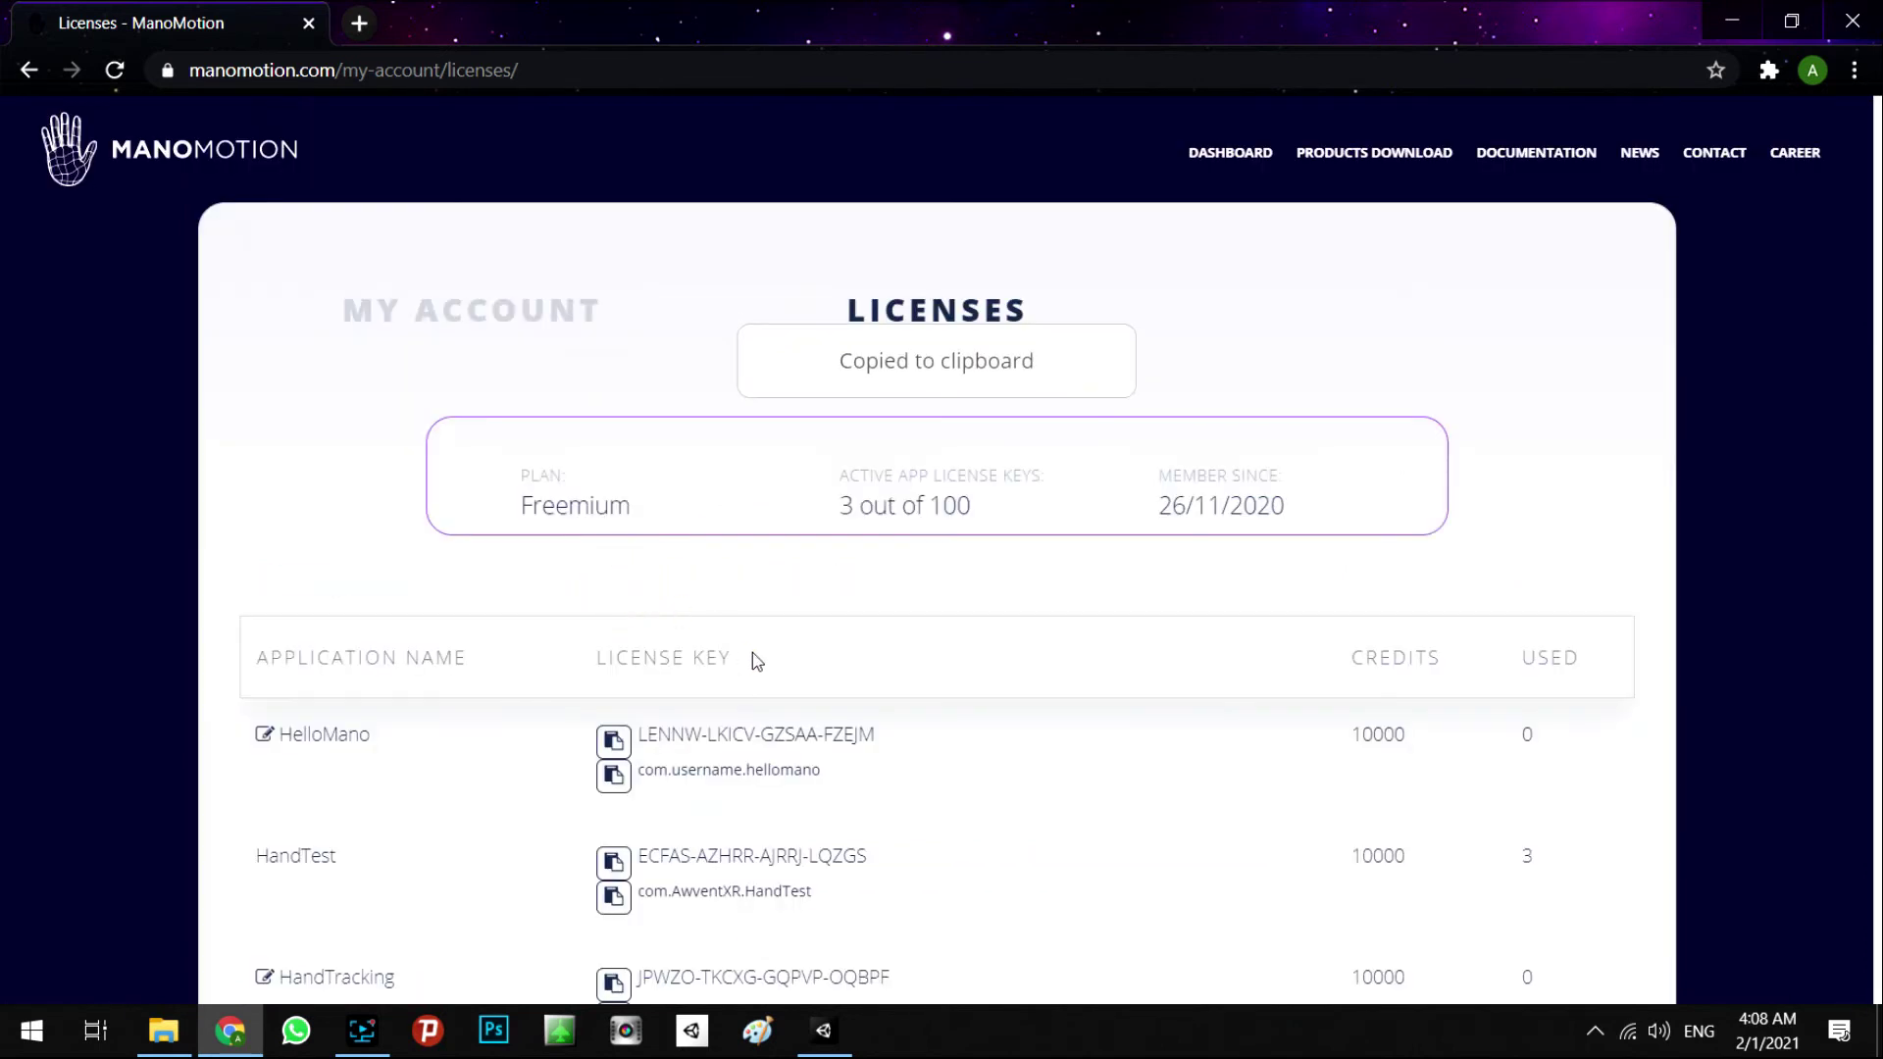
scroll(942, 687, down, 1)
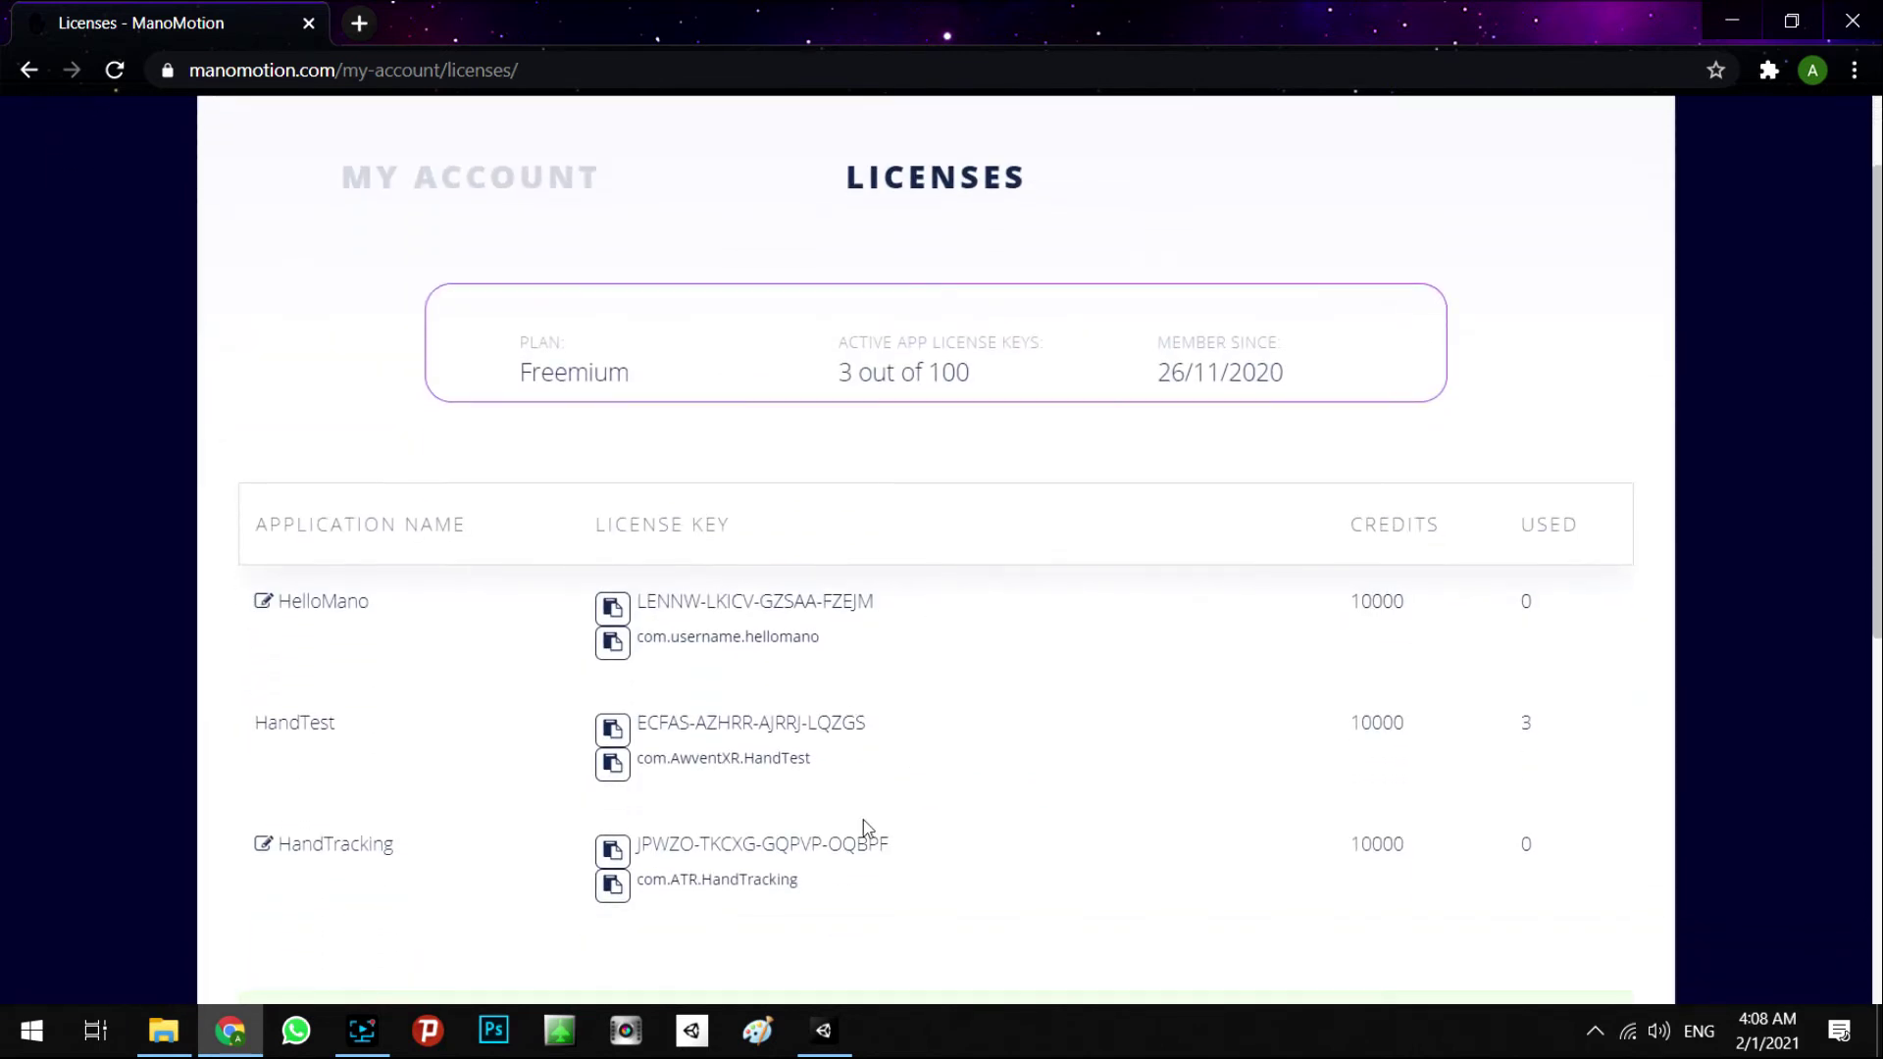
scroll(863, 824, down, 2)
click(836, 1037)
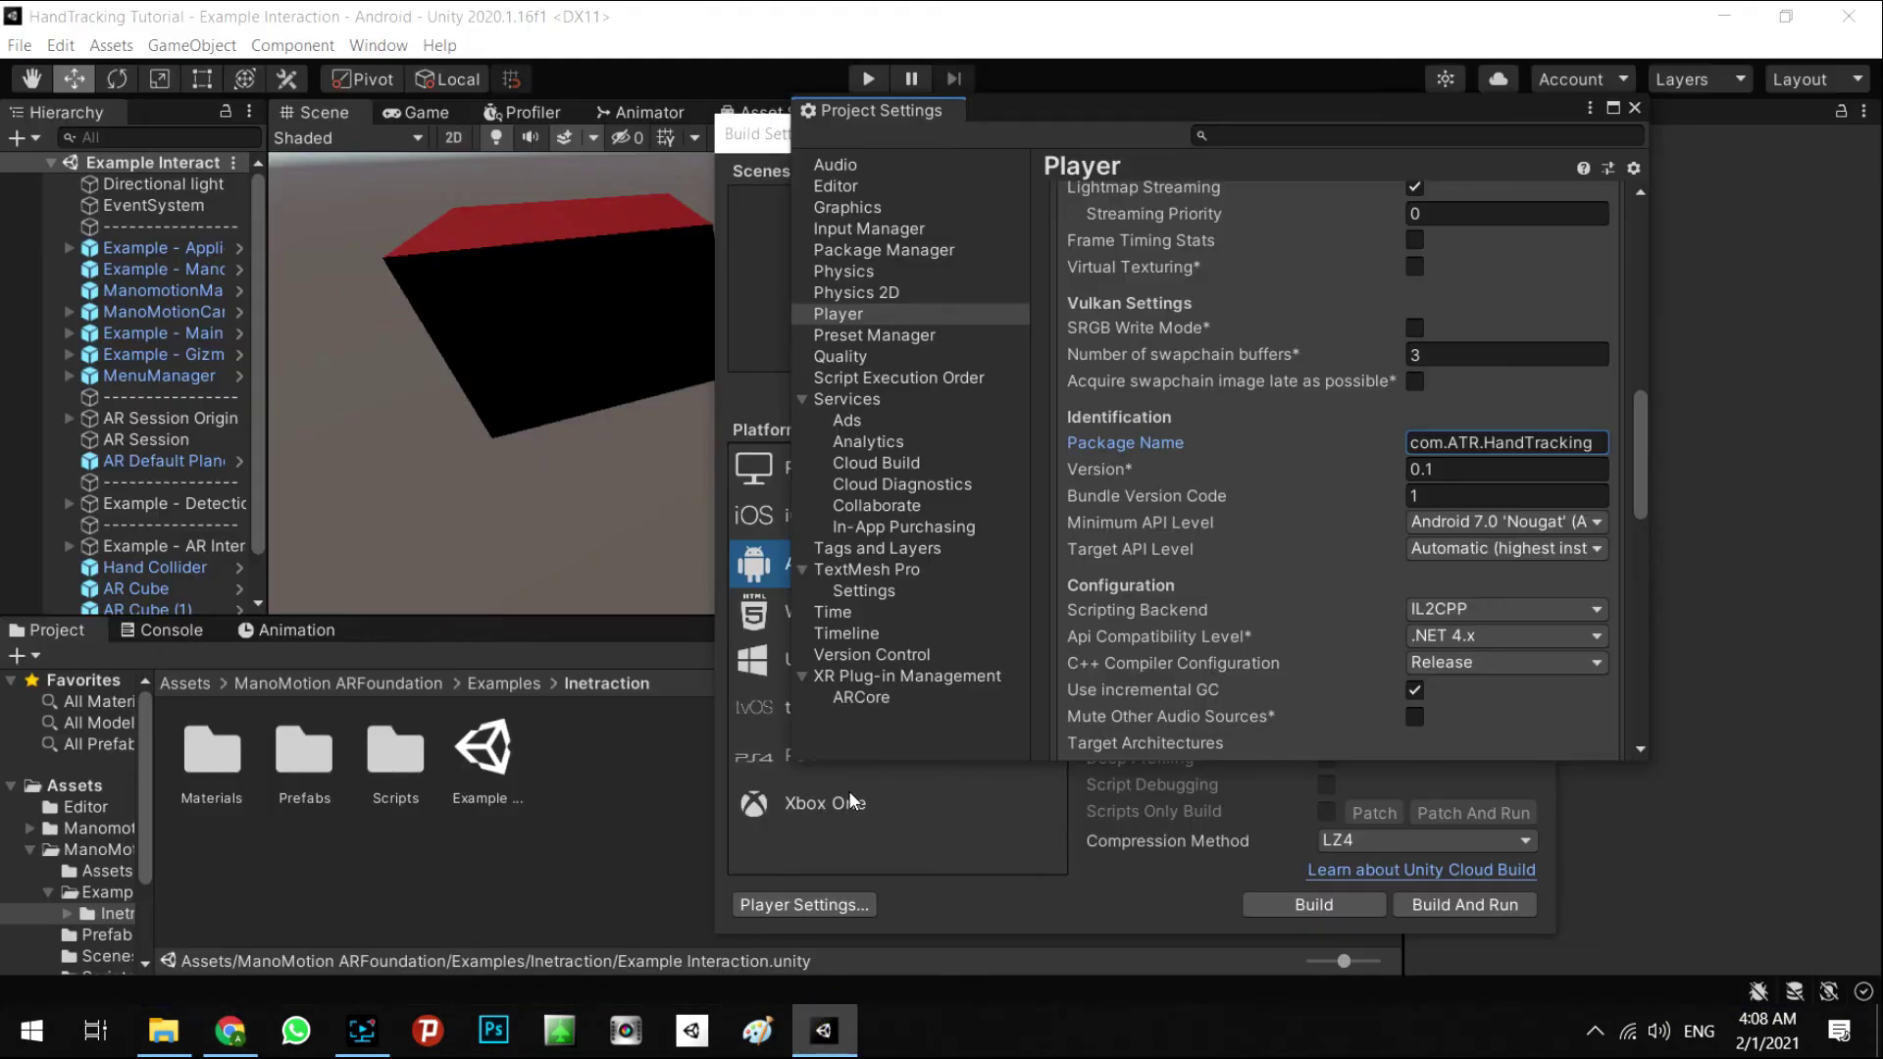
Close Project and Build Settings, paste the key over ManomotionManager's old License Key, and save.
click(1635, 108)
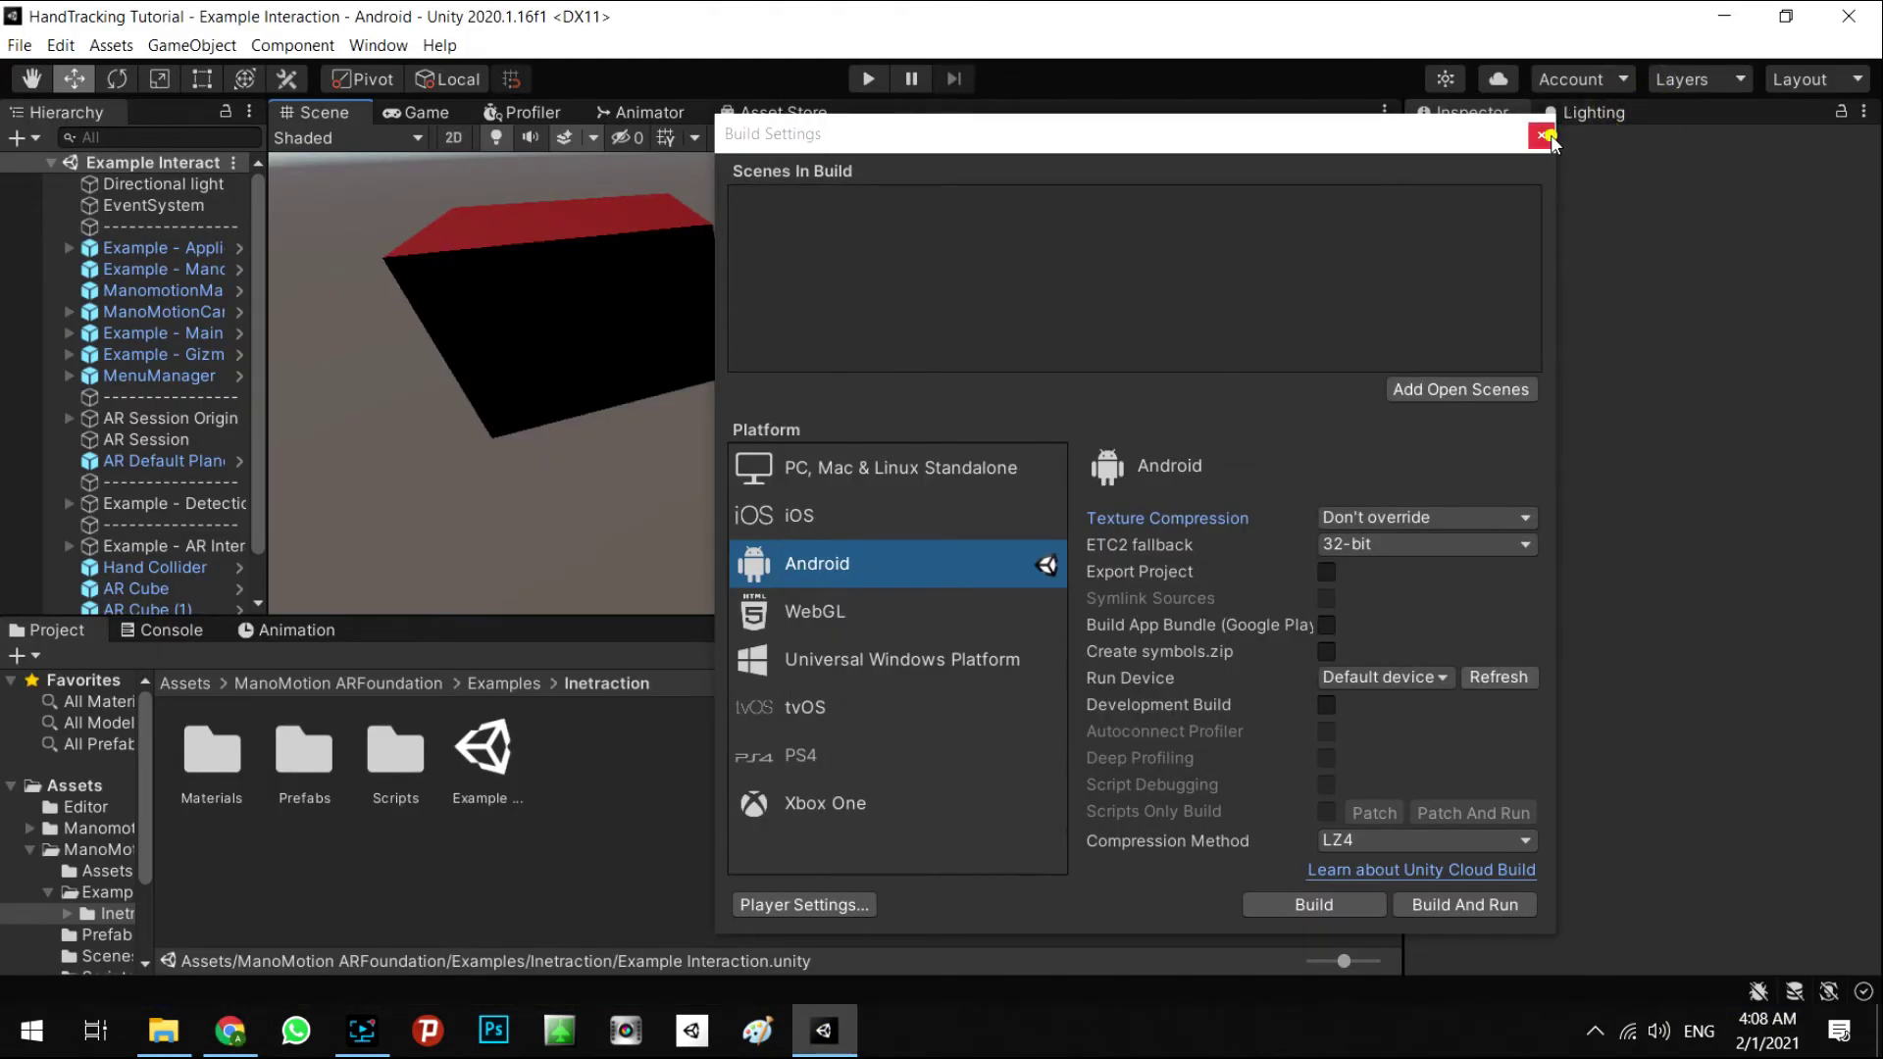
click(1545, 135)
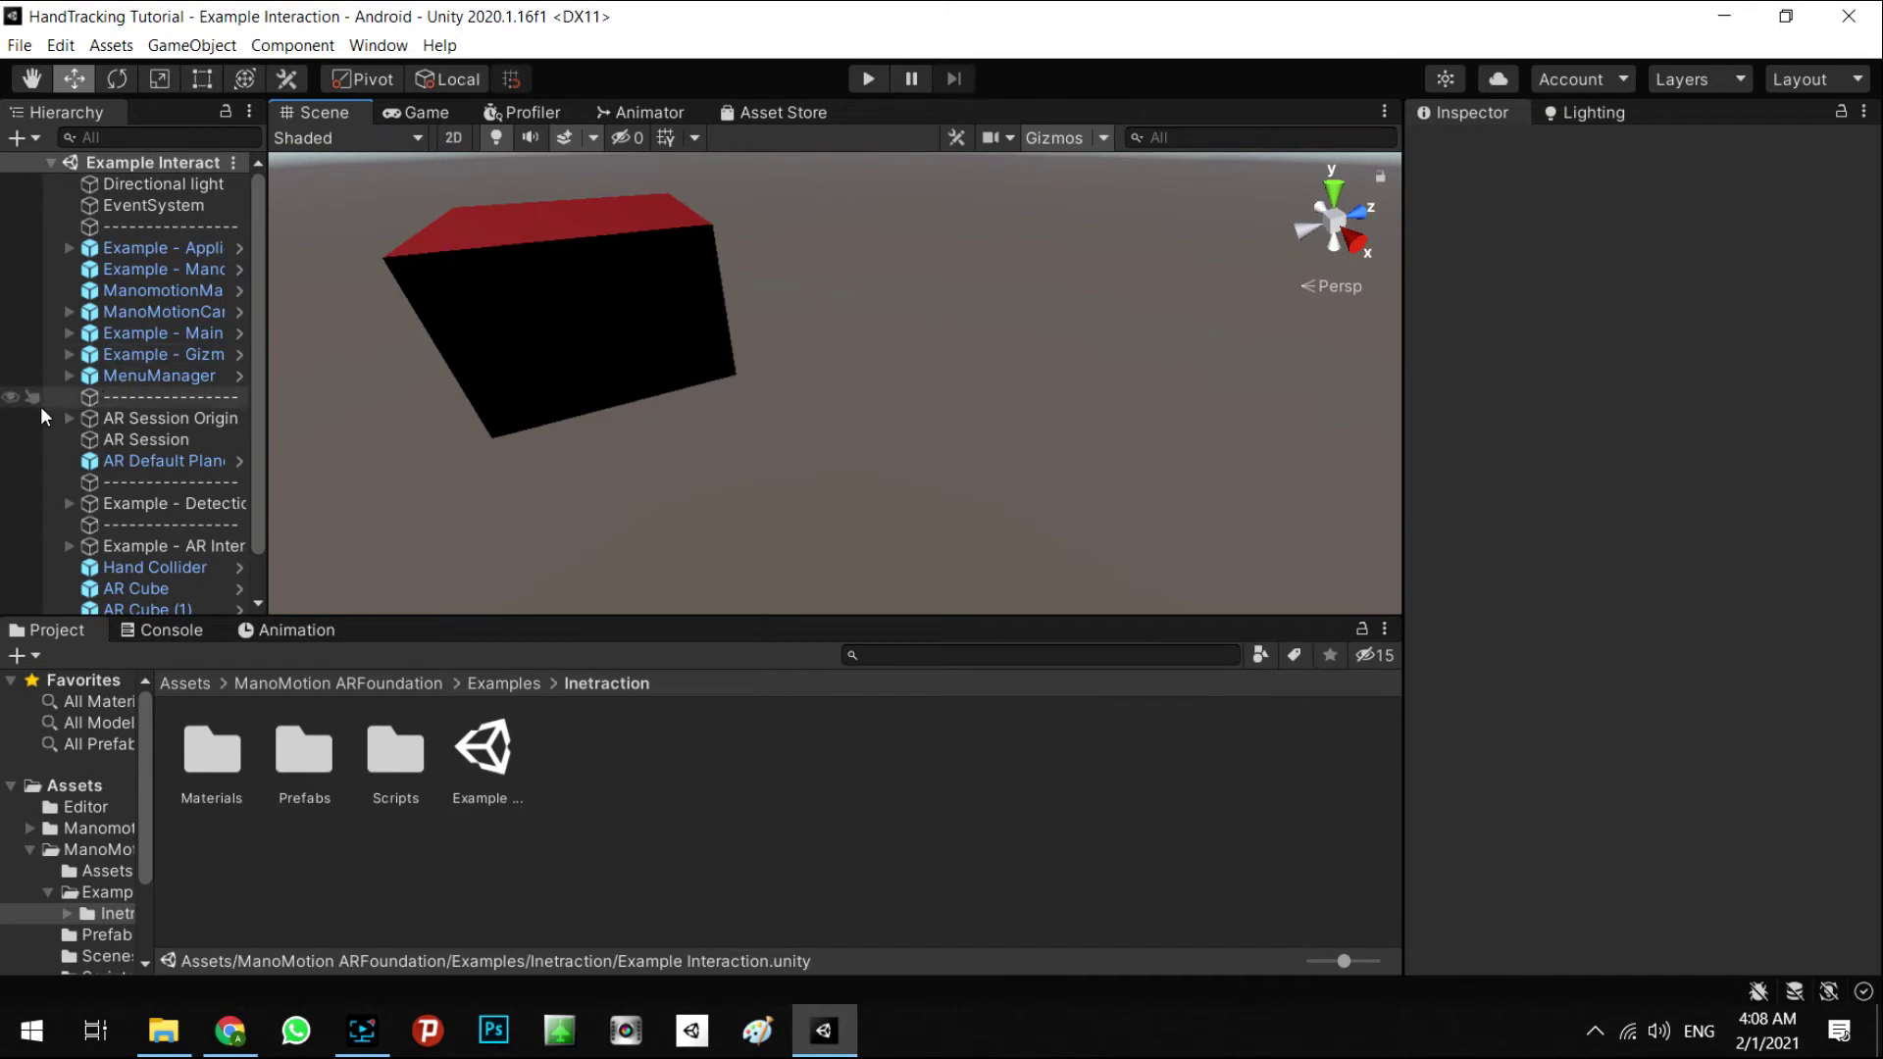
click(149, 296)
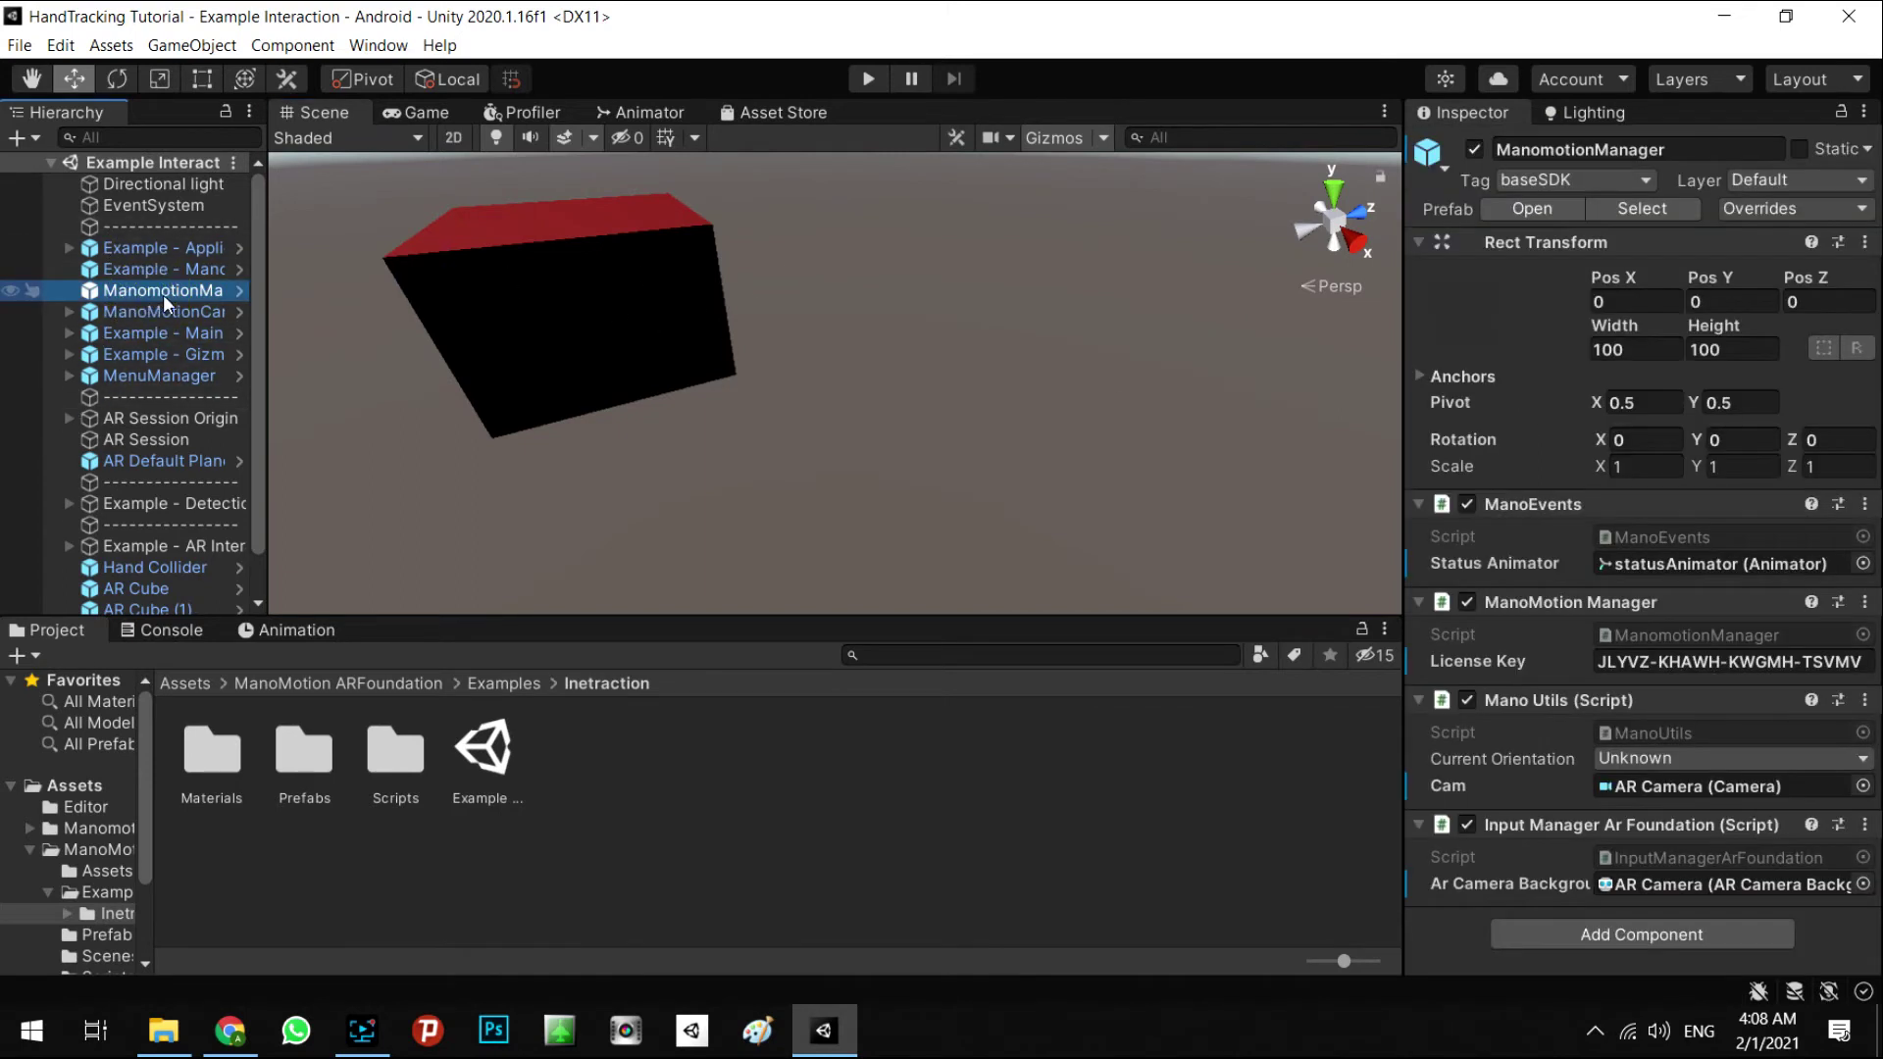
click(1656, 660)
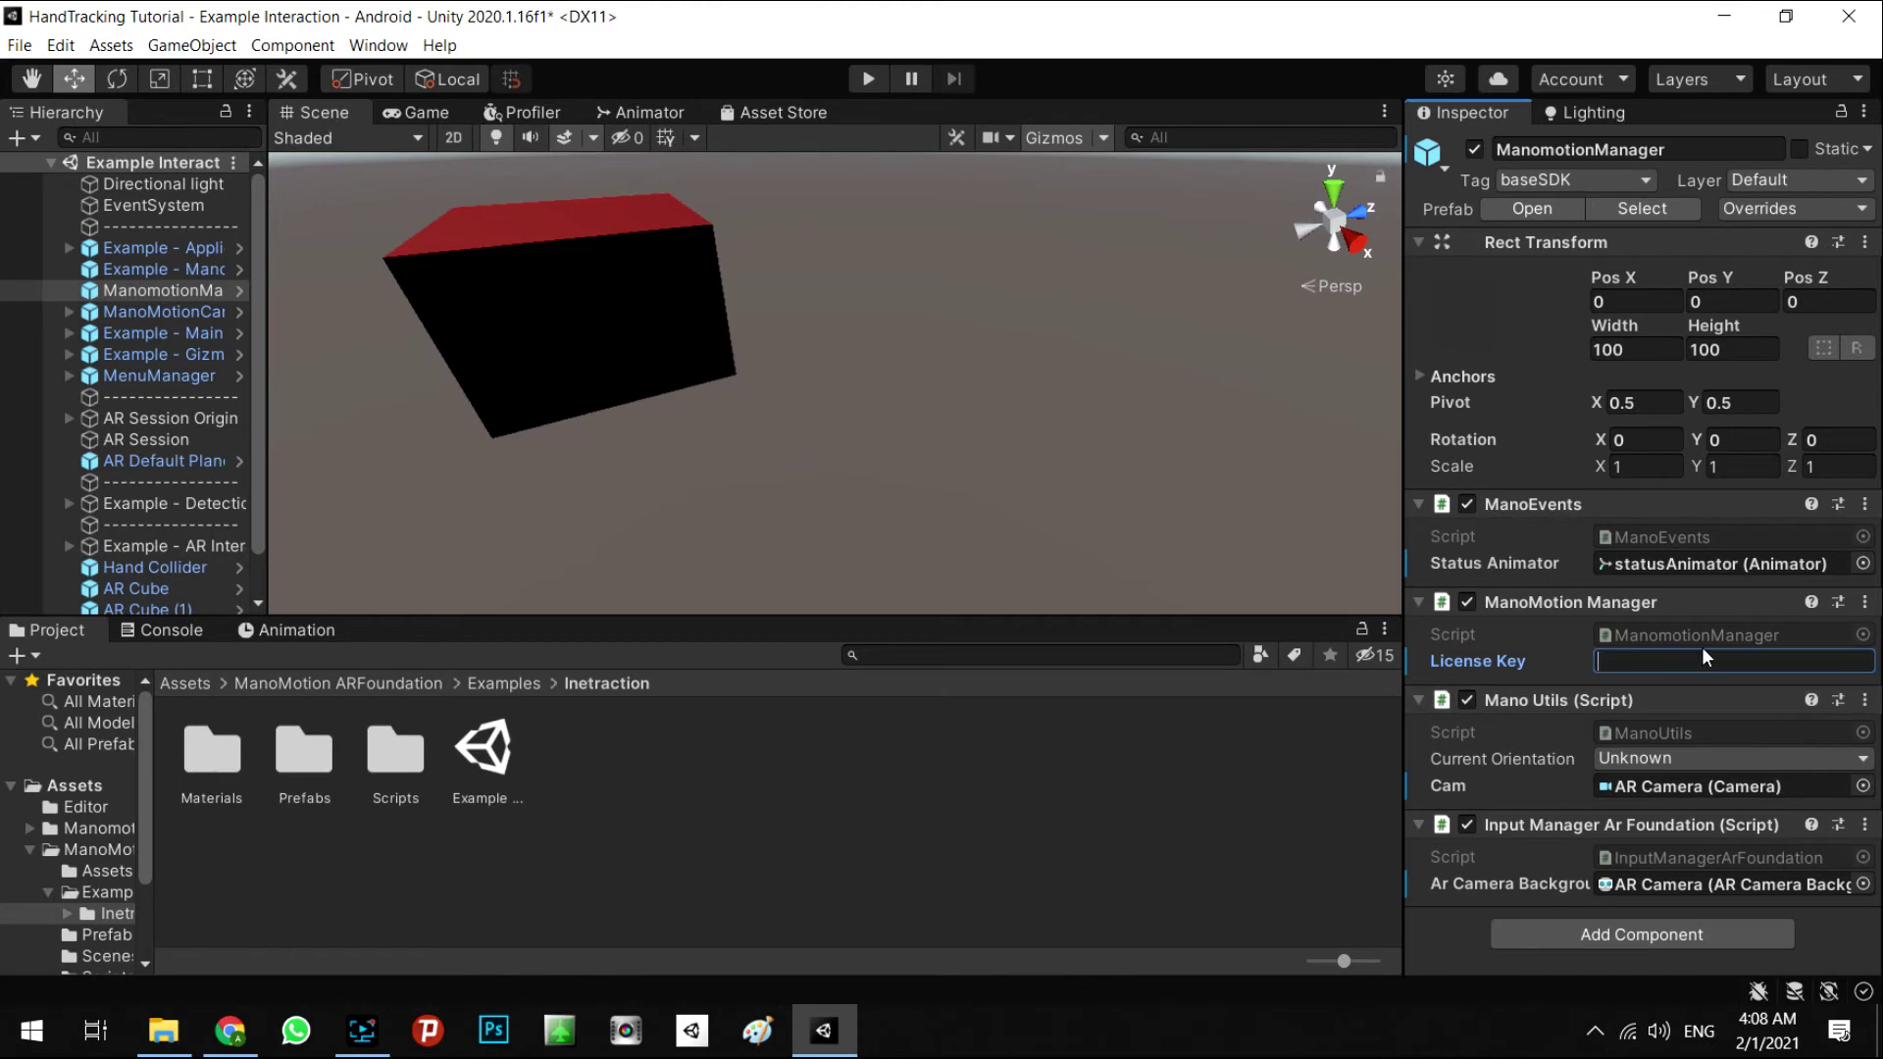
click(1671, 661)
key(ctrl+v)
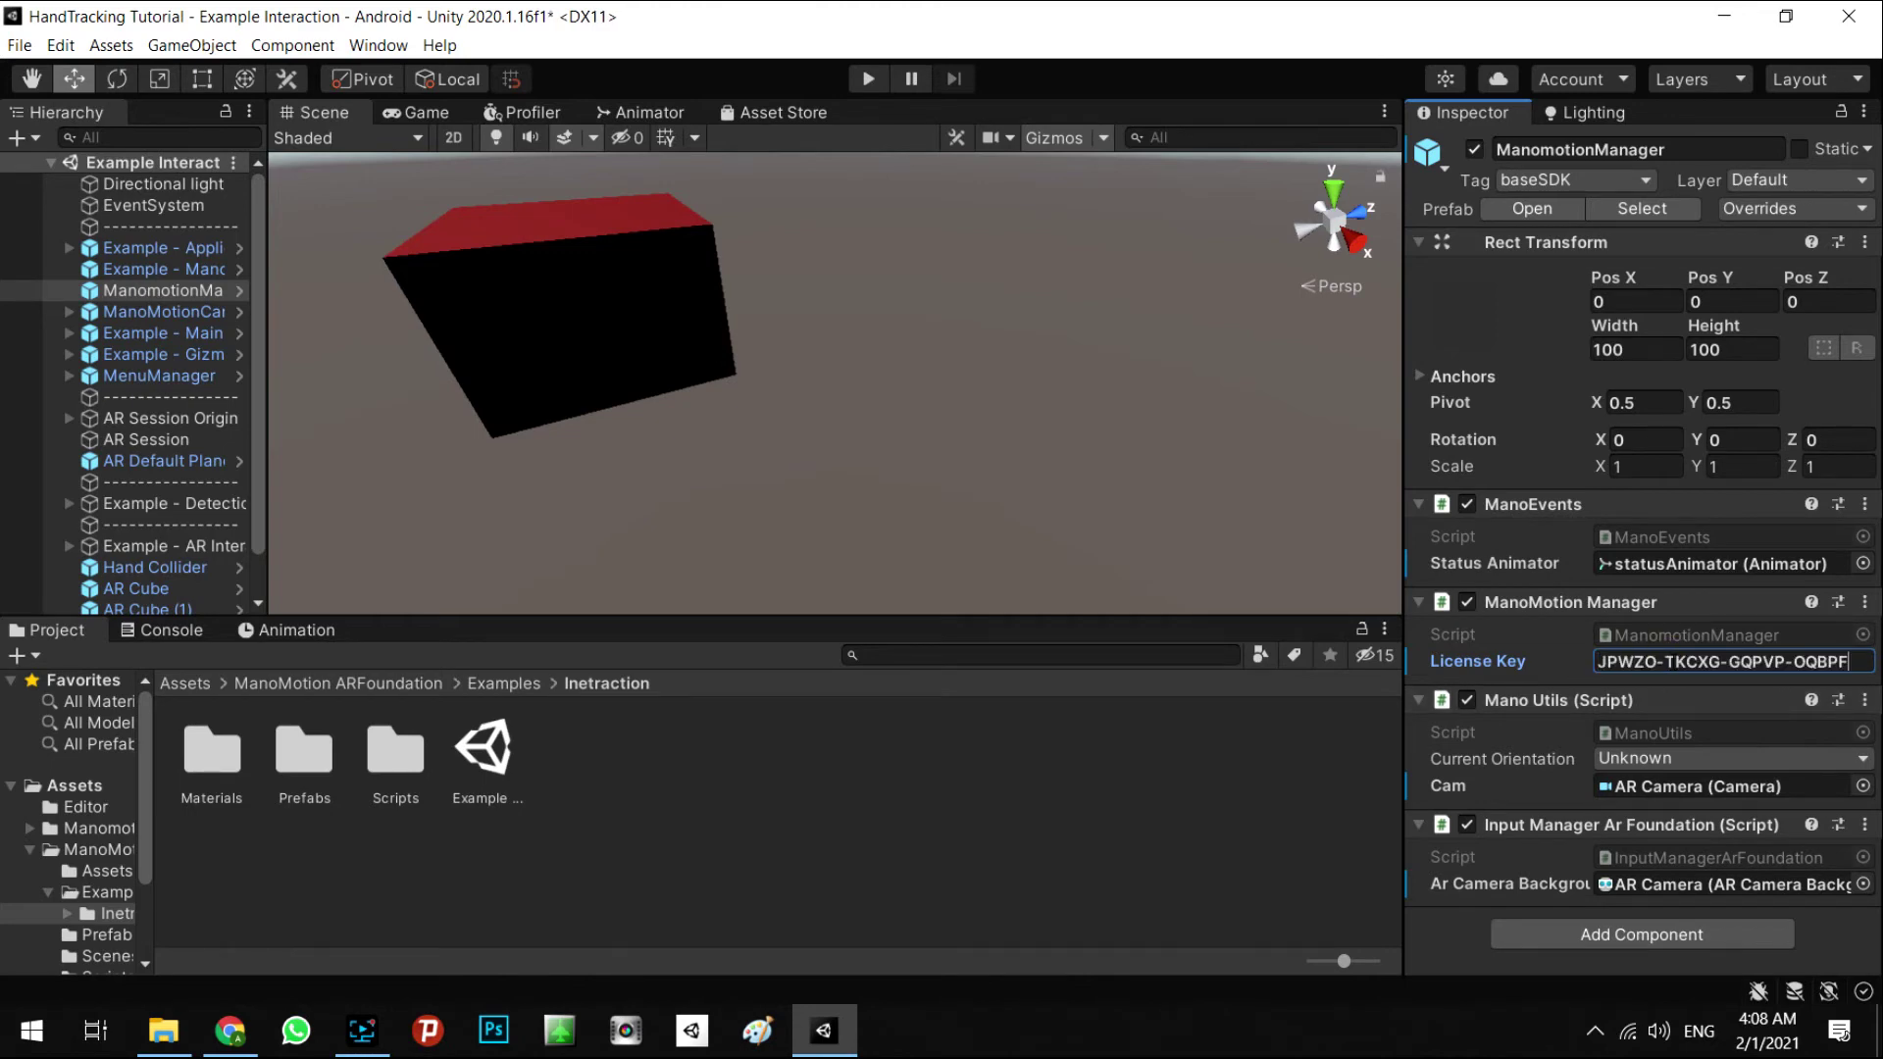
click(1685, 677)
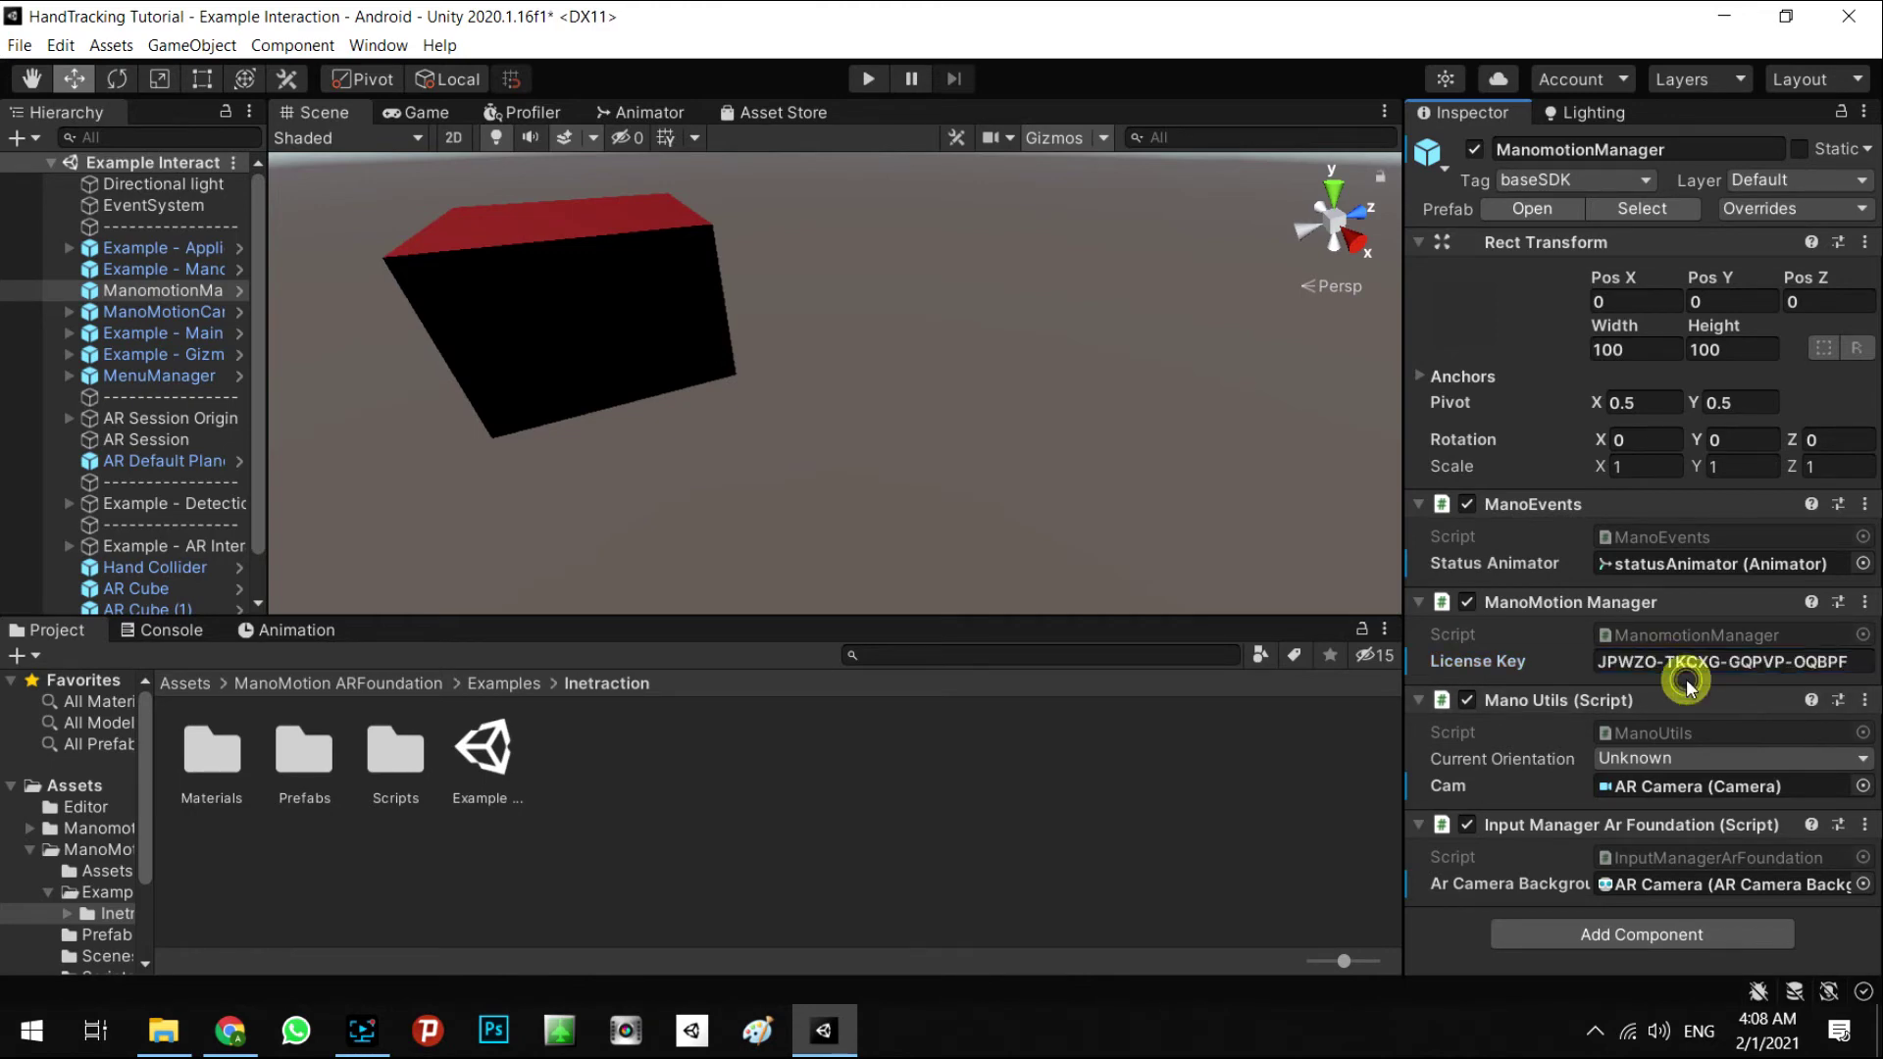
key(ctrl+s)
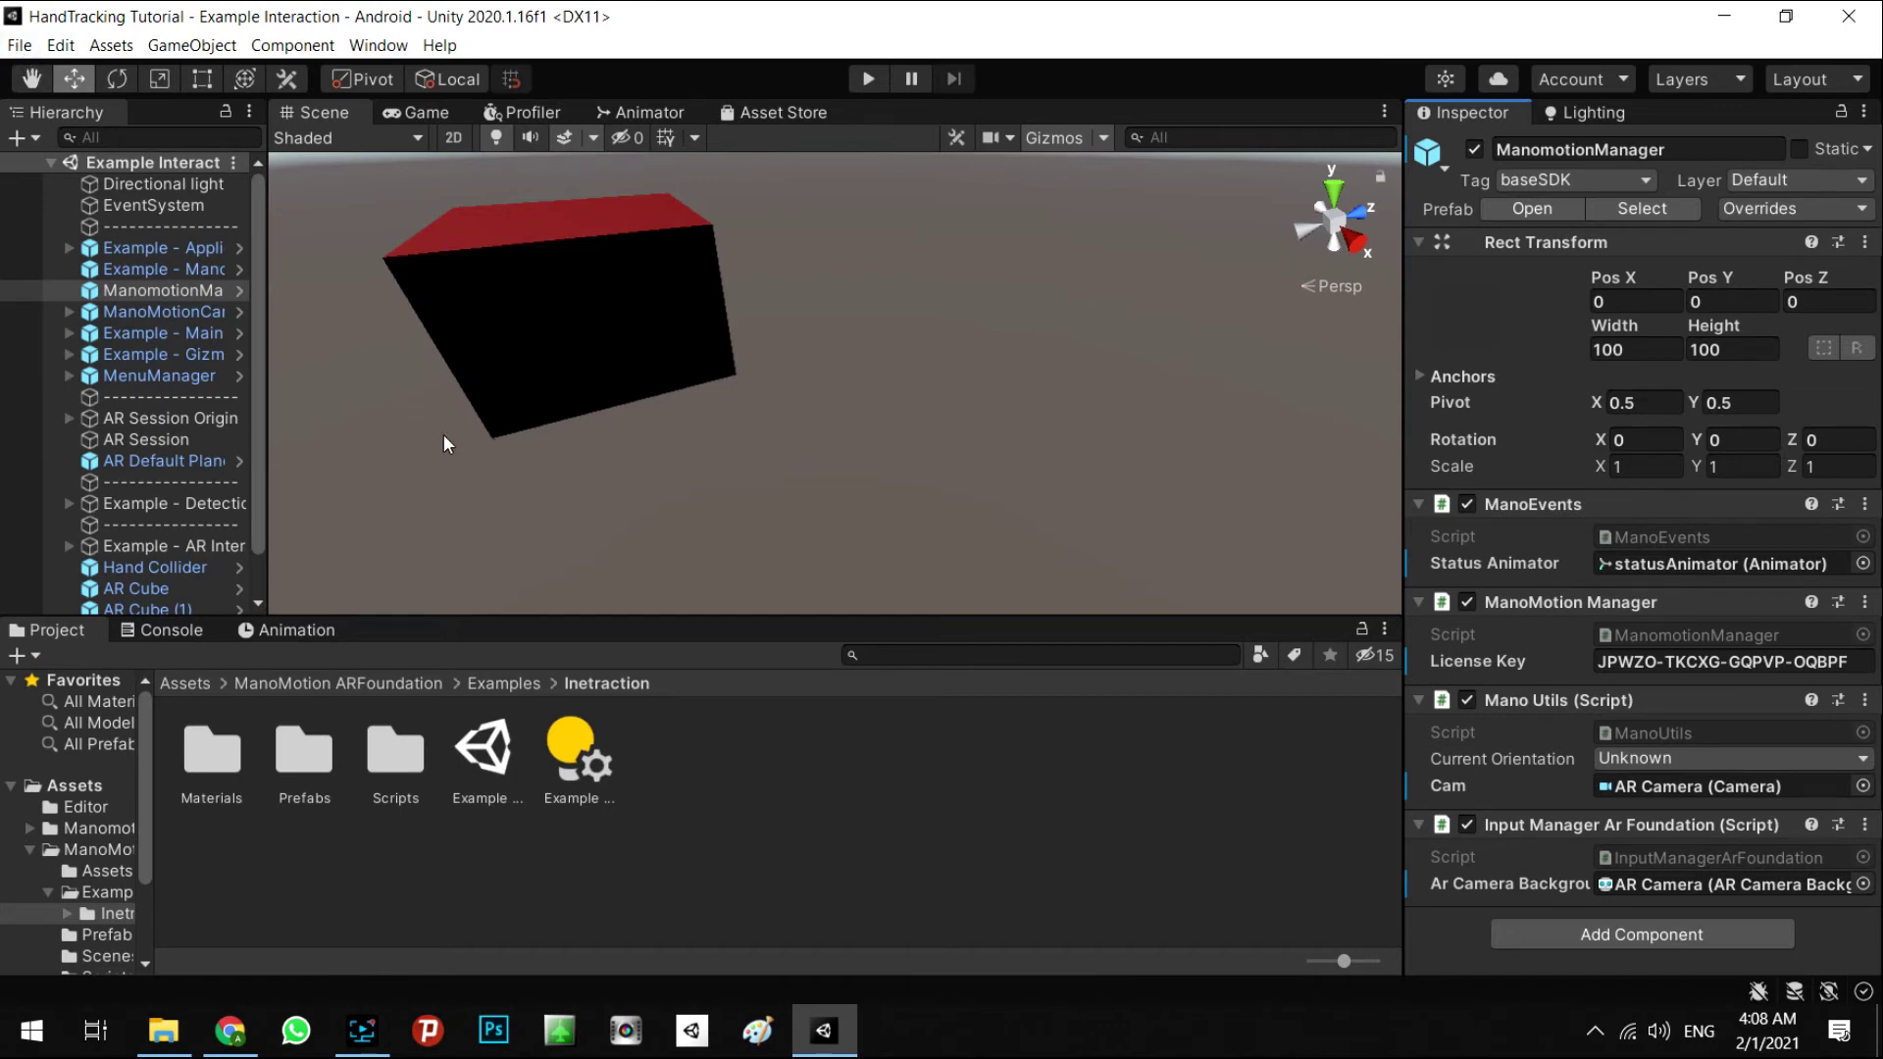
Build from File > Build Settings, saving the Android APK as 'HandTest V0'.
click(19, 46)
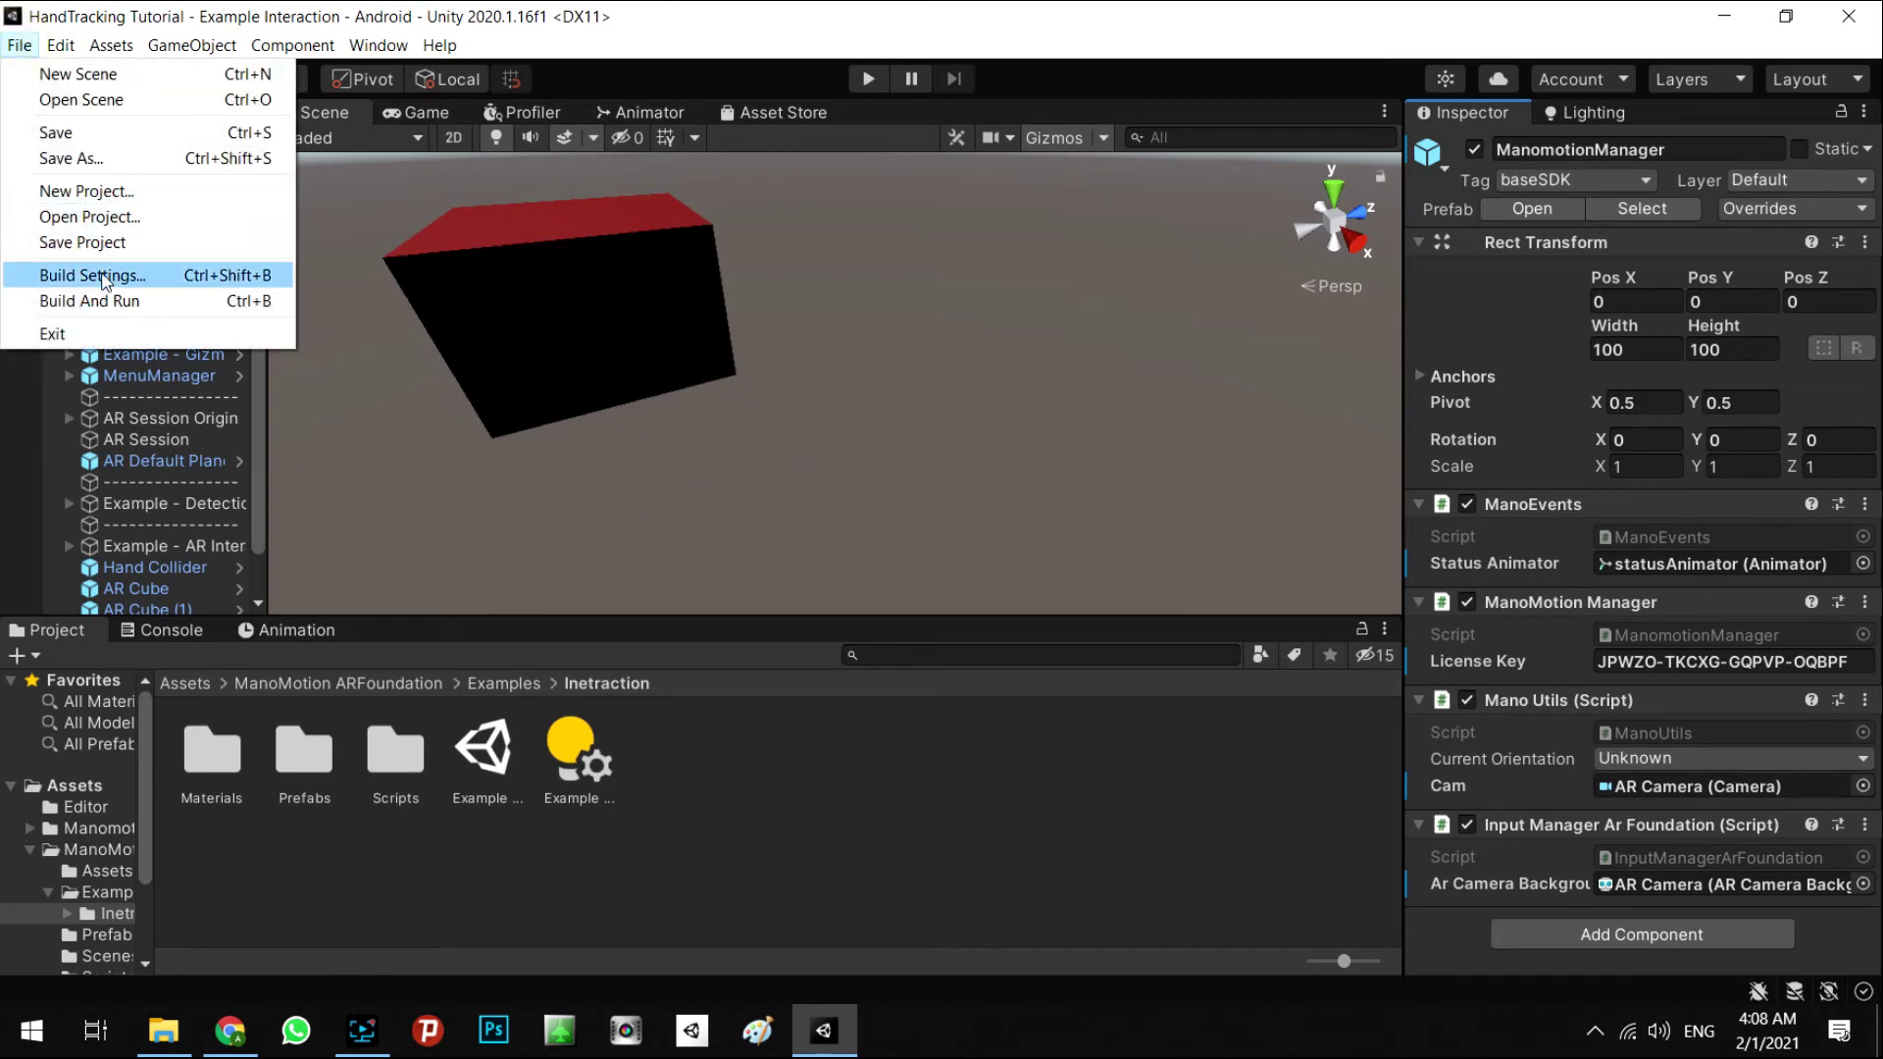
click(106, 278)
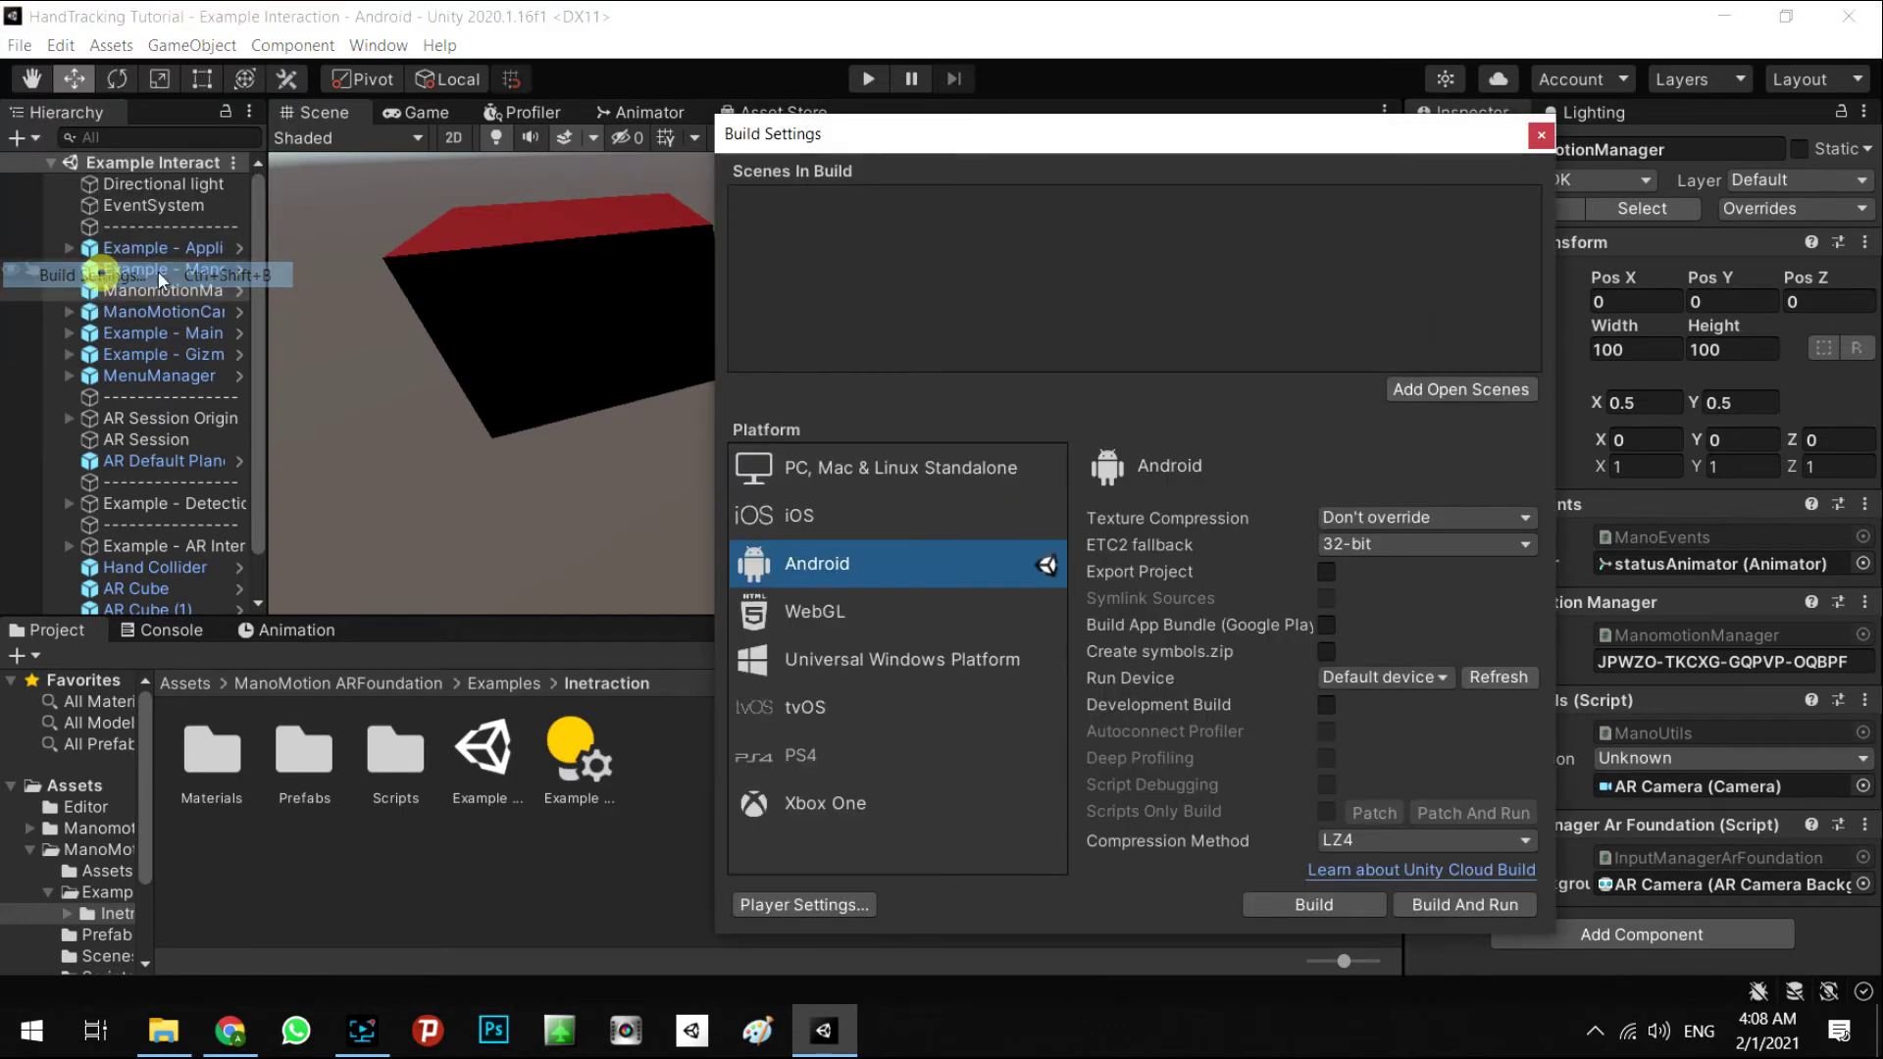
click(1315, 905)
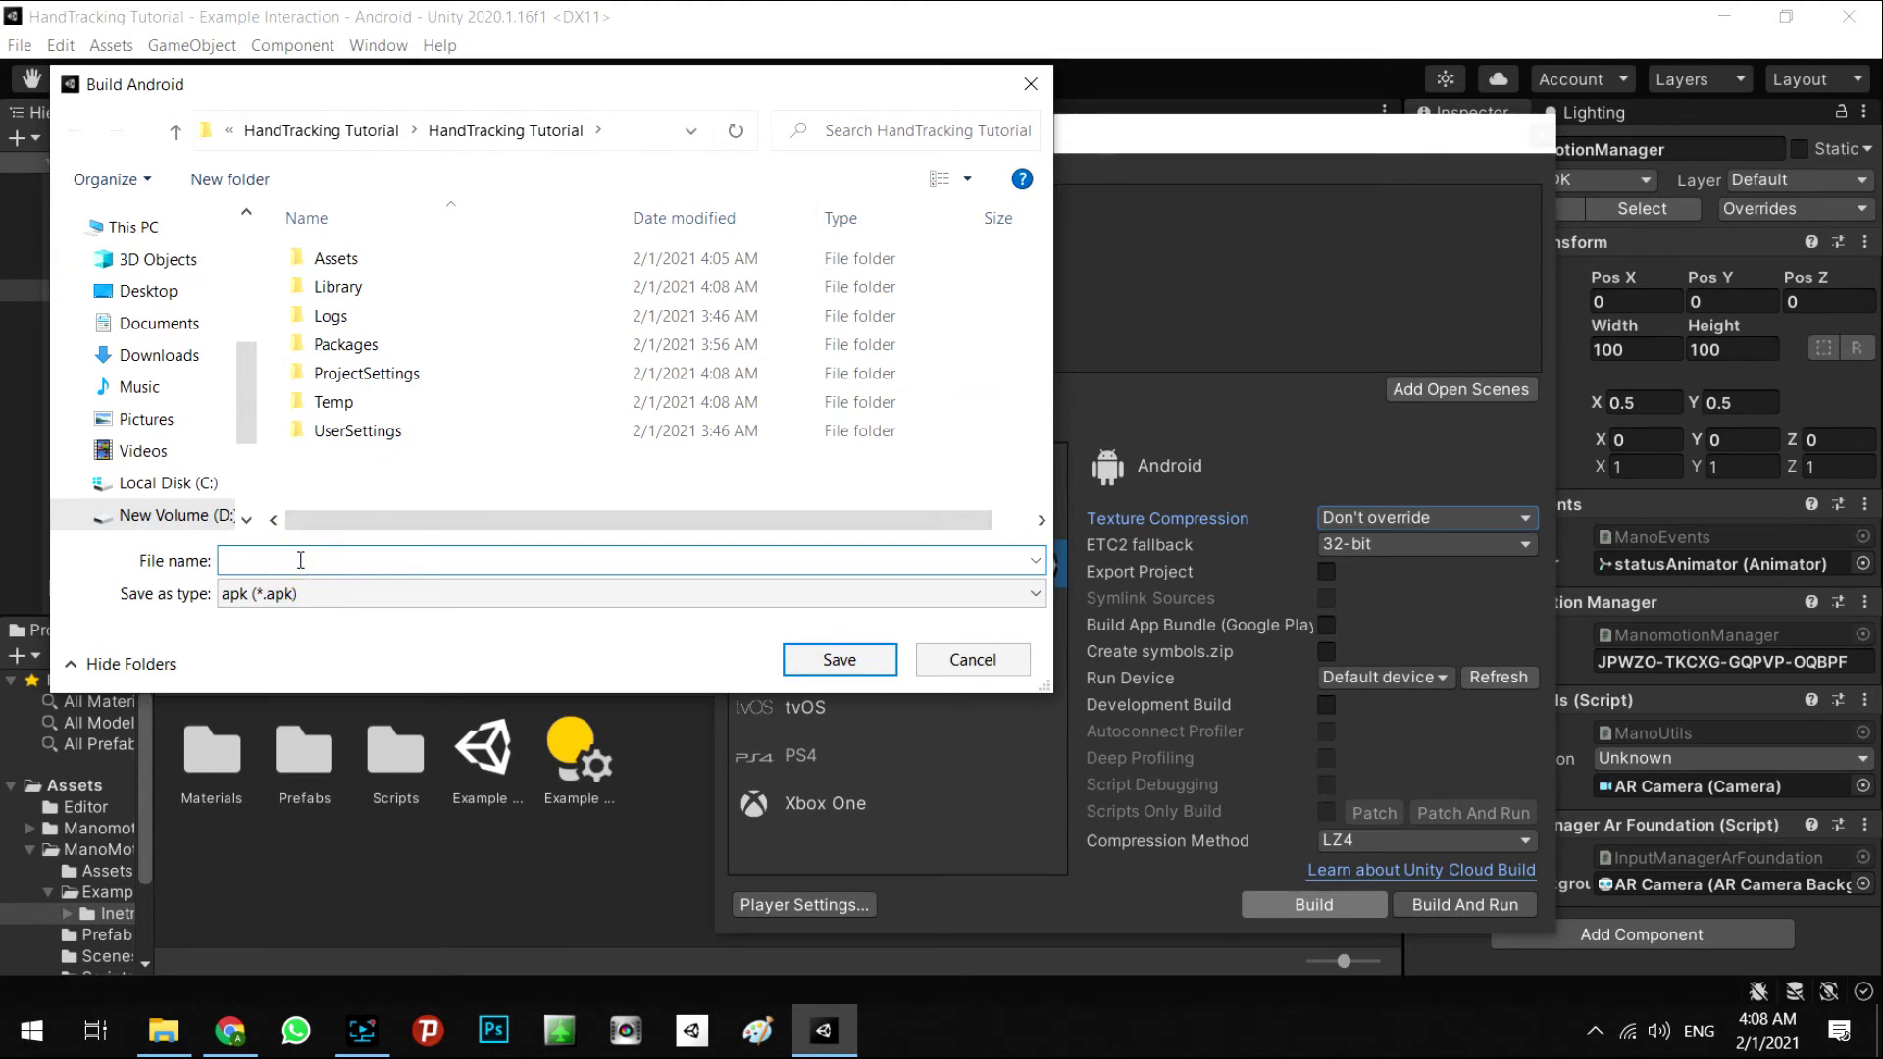
text(Han)
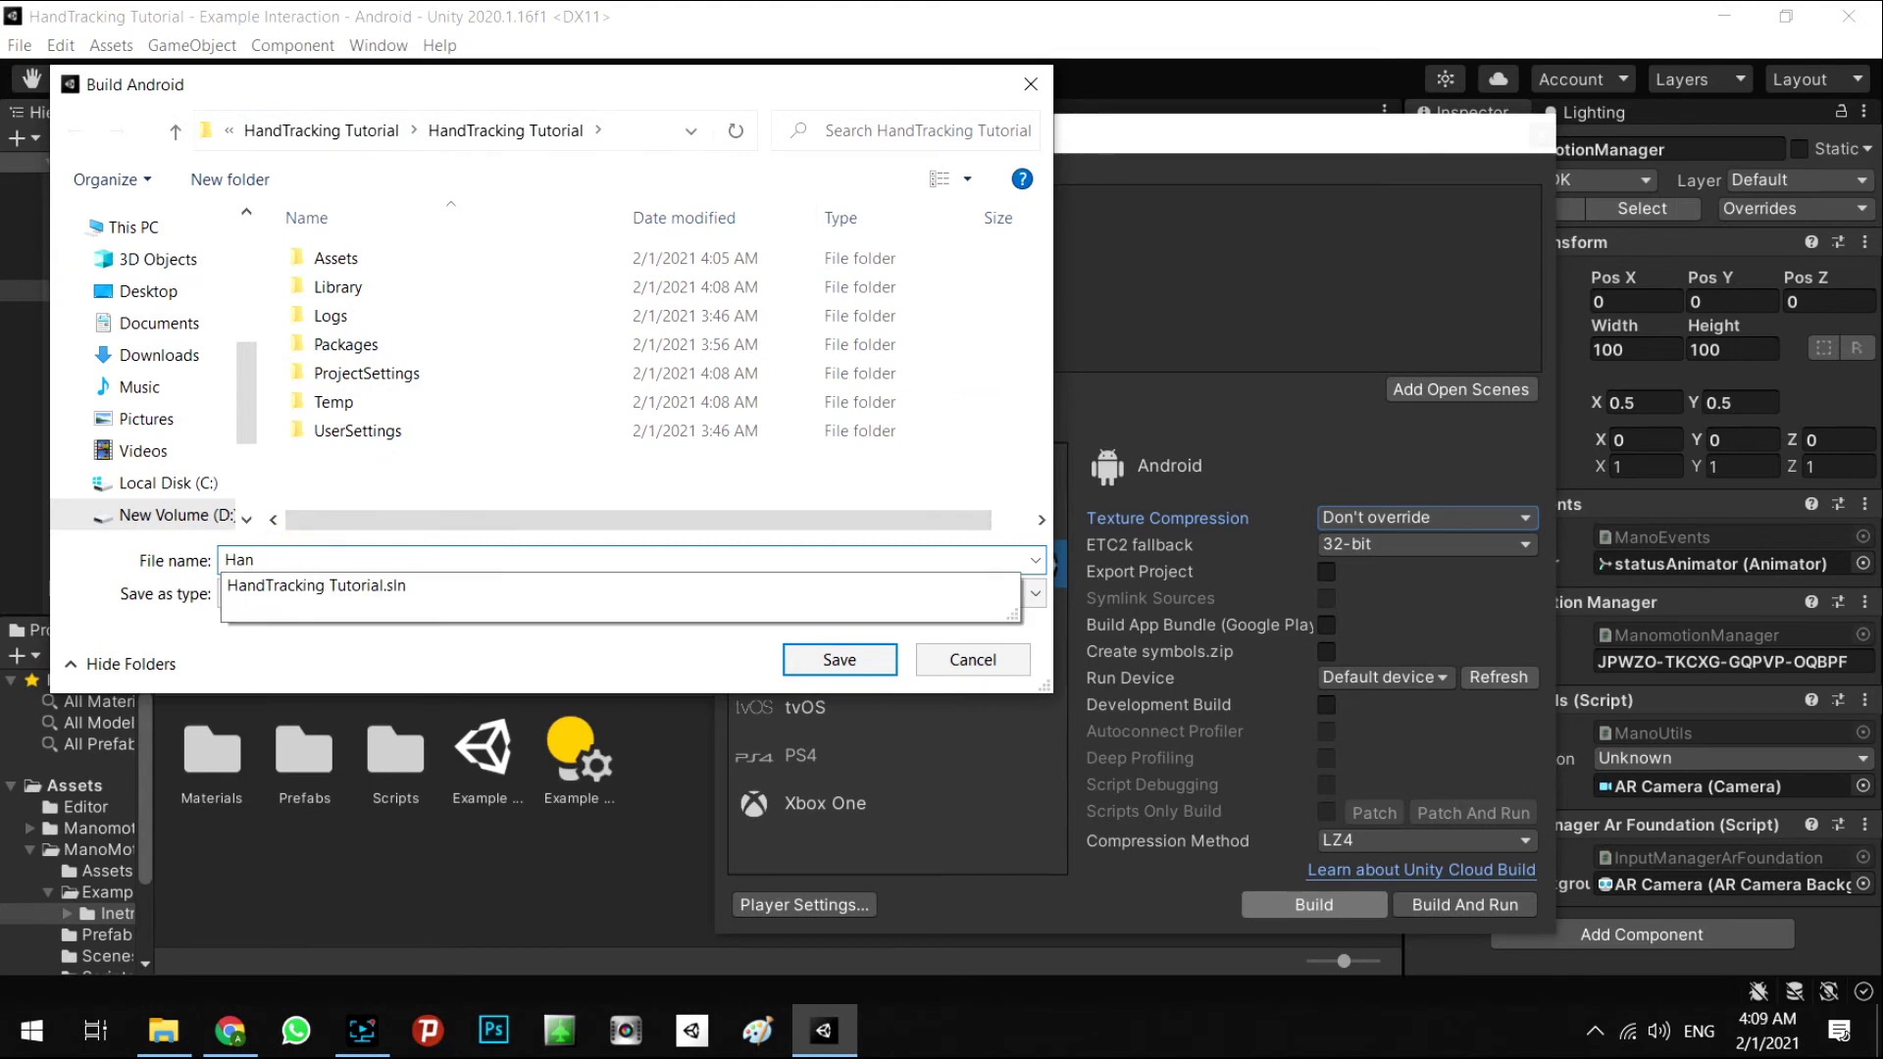
text(est)
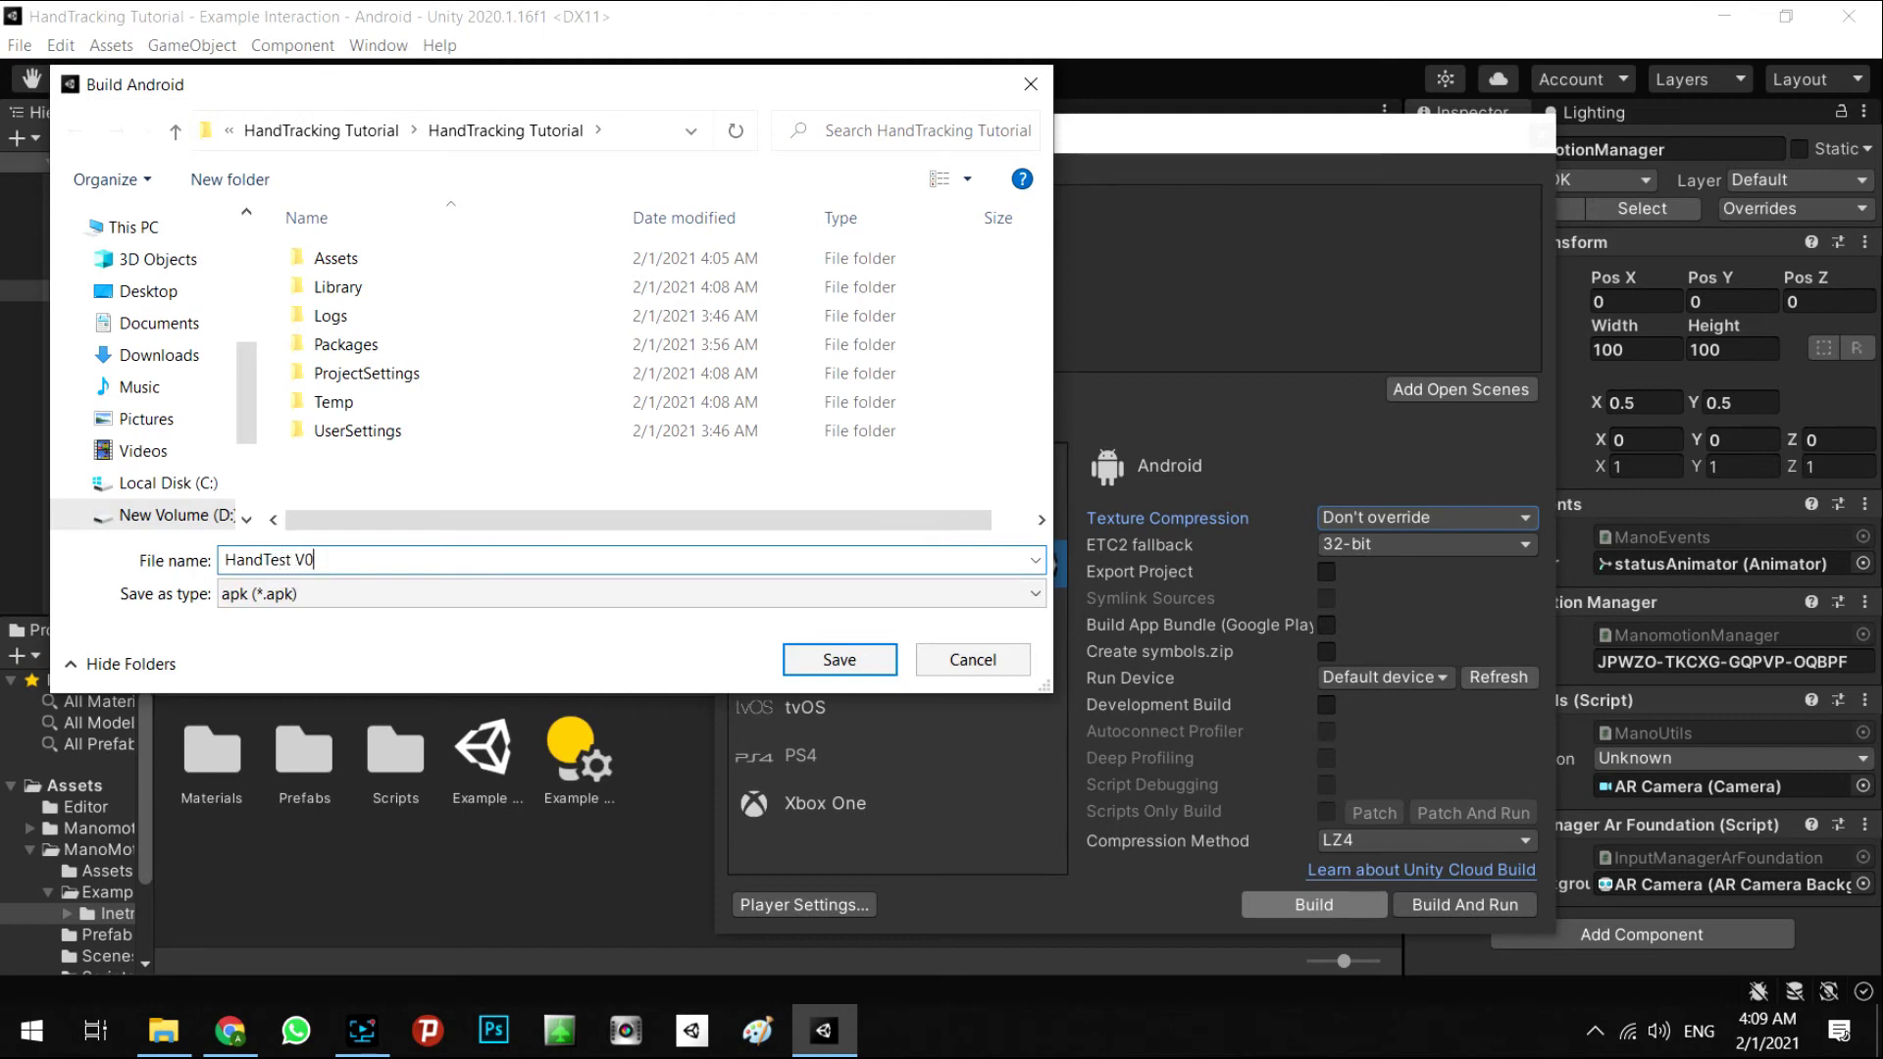
text( V0)
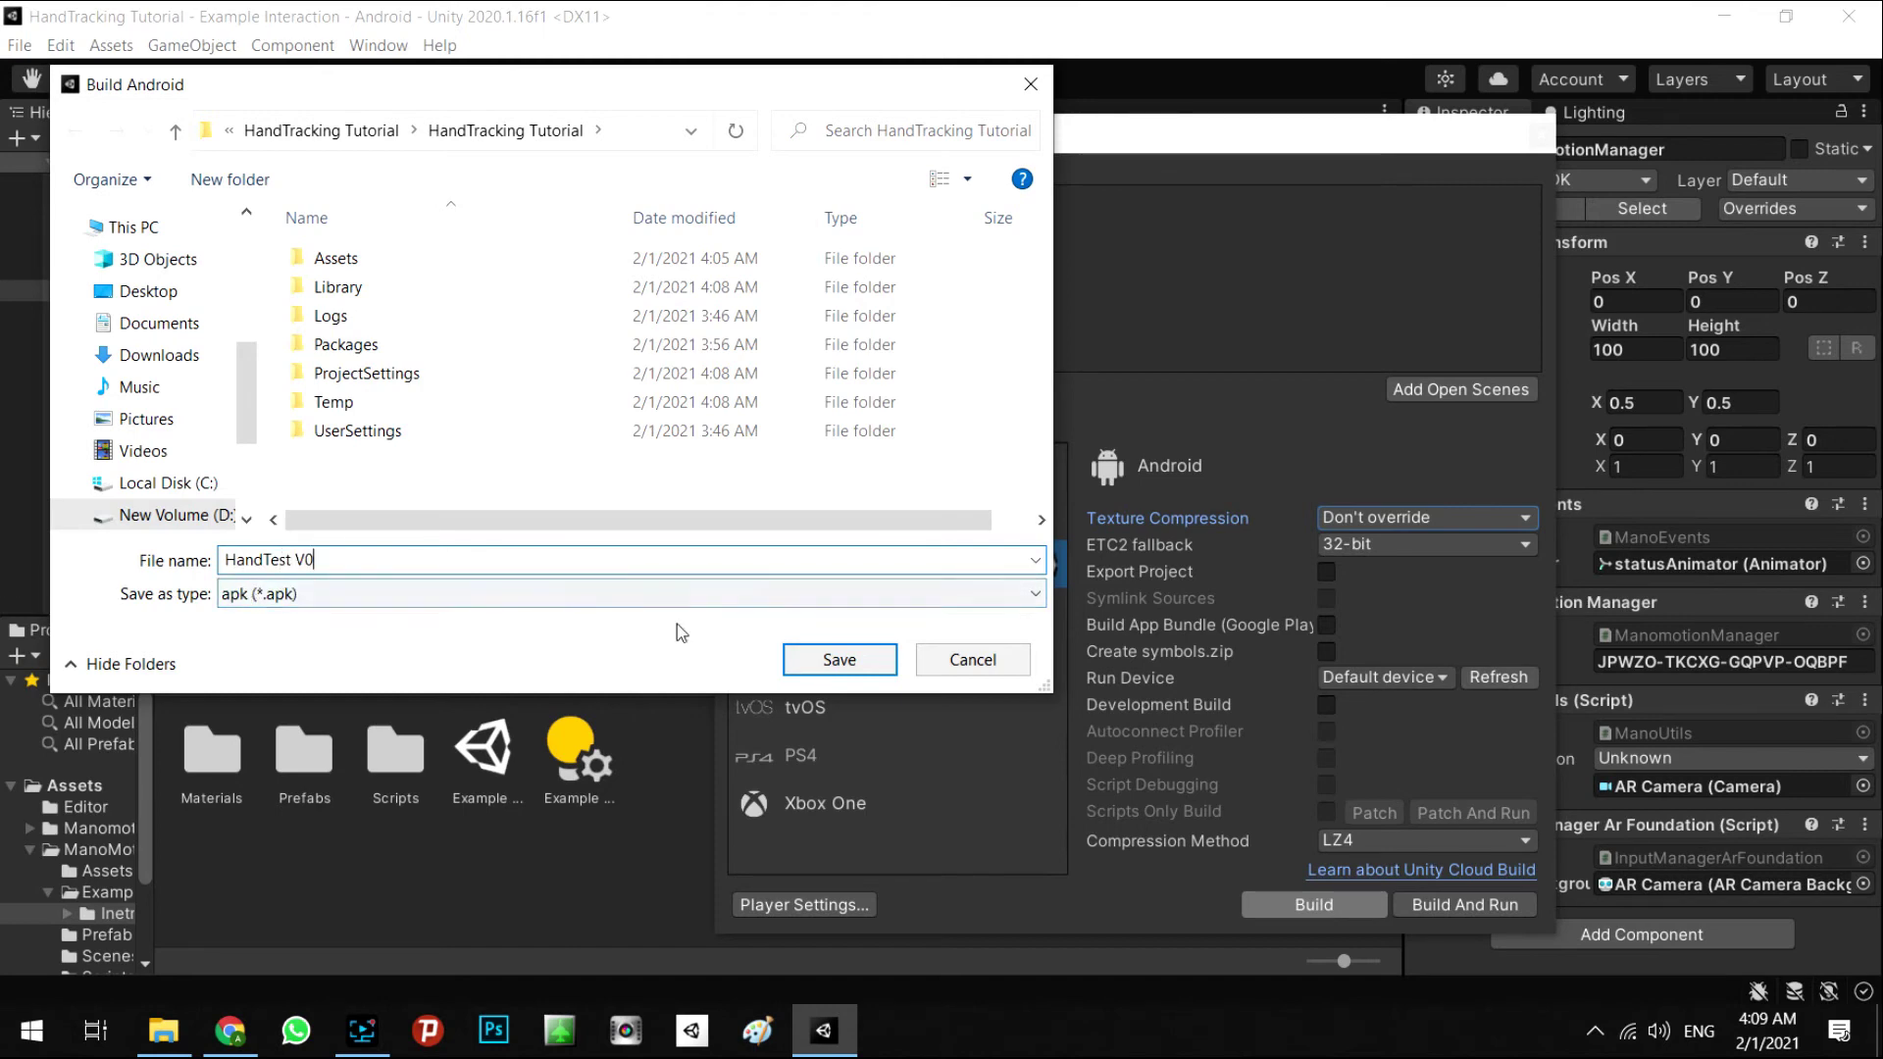
click(859, 658)
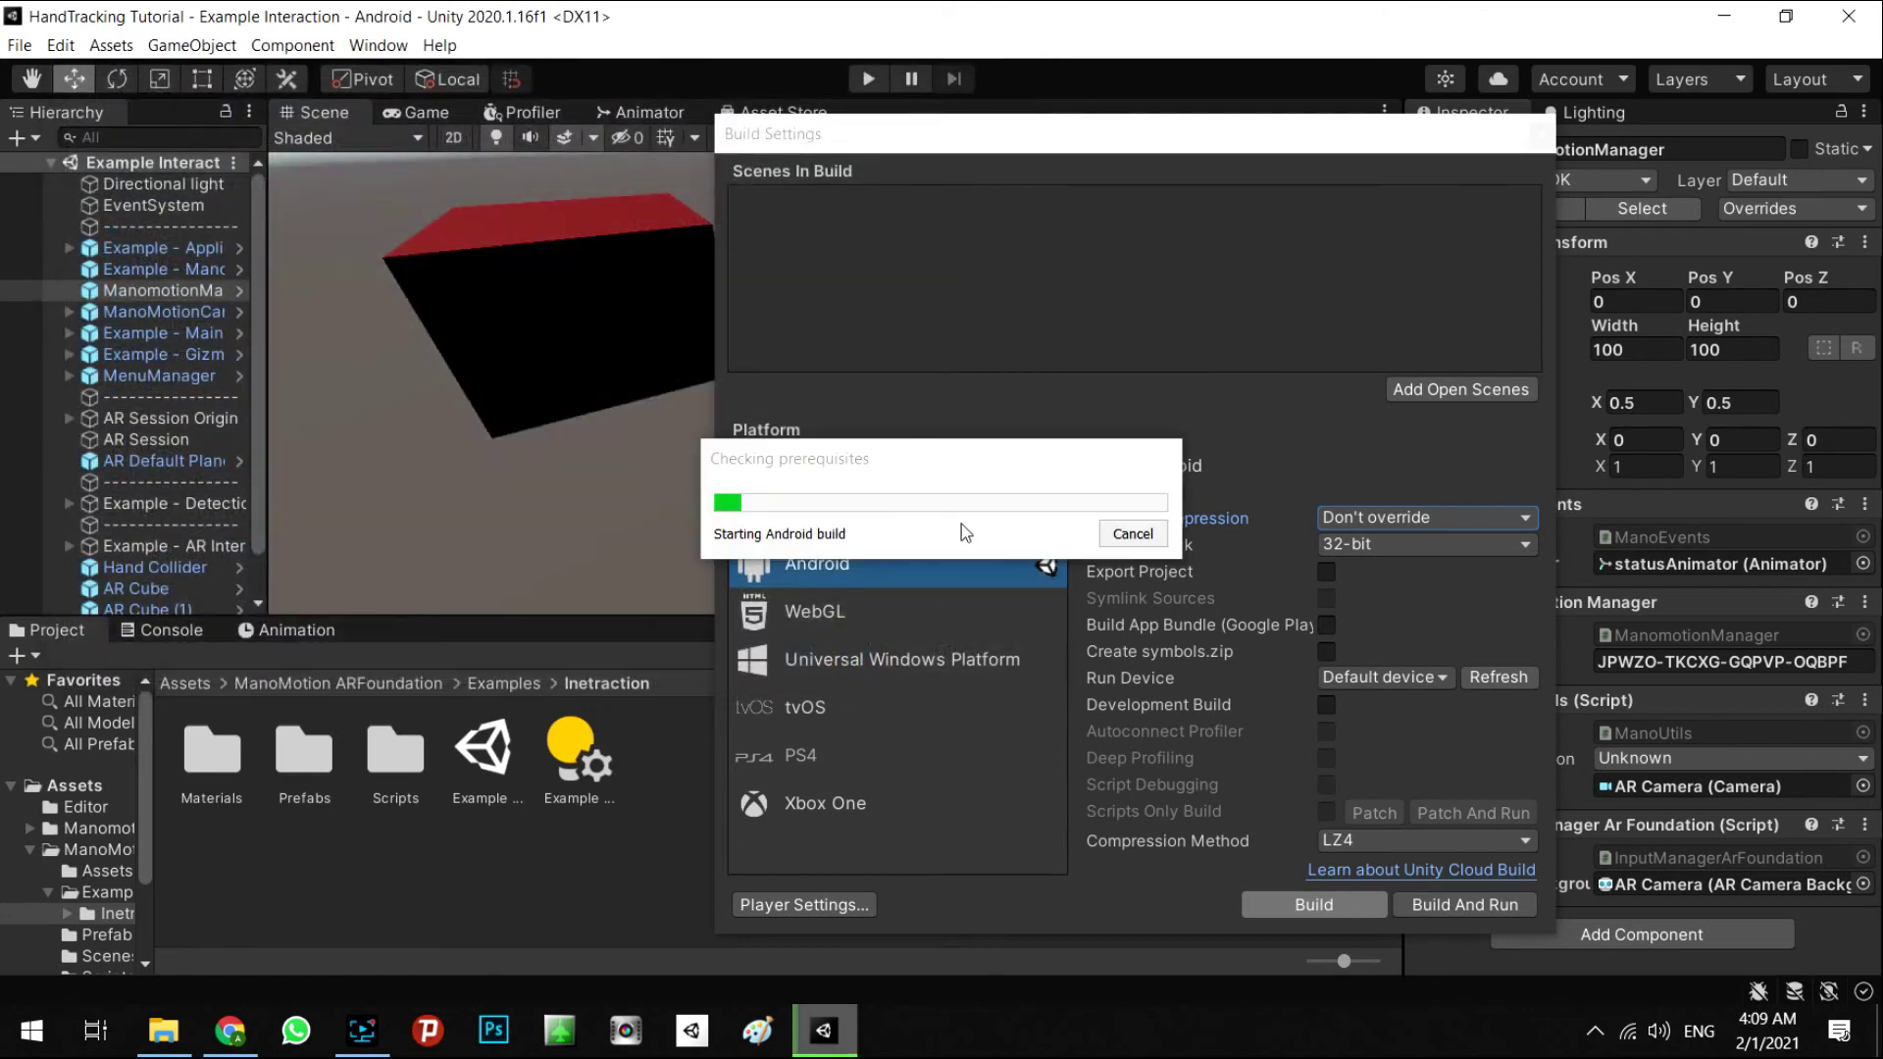